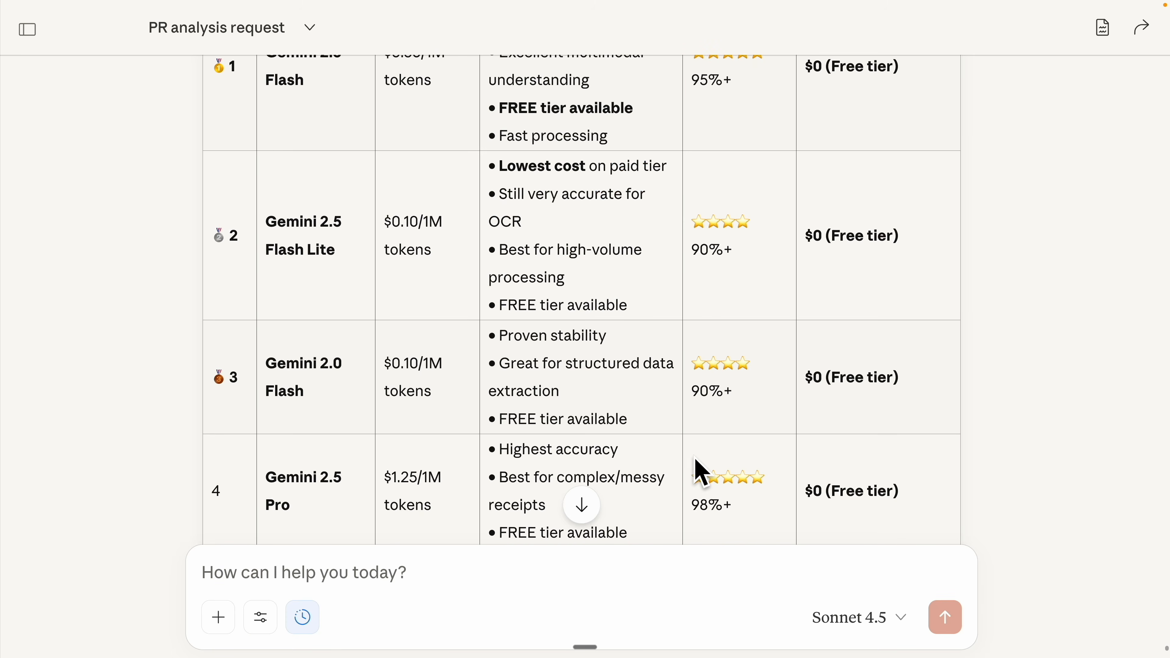
scroll(444, 509, "up", 1)
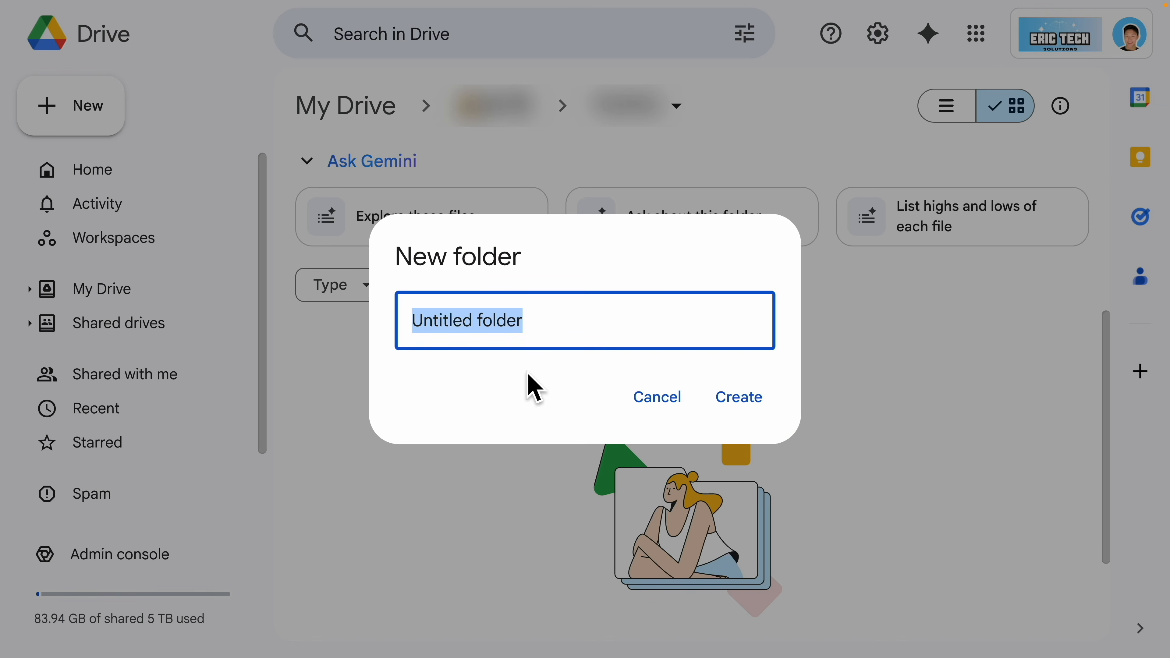
type("Unporcessed")
key("Return")
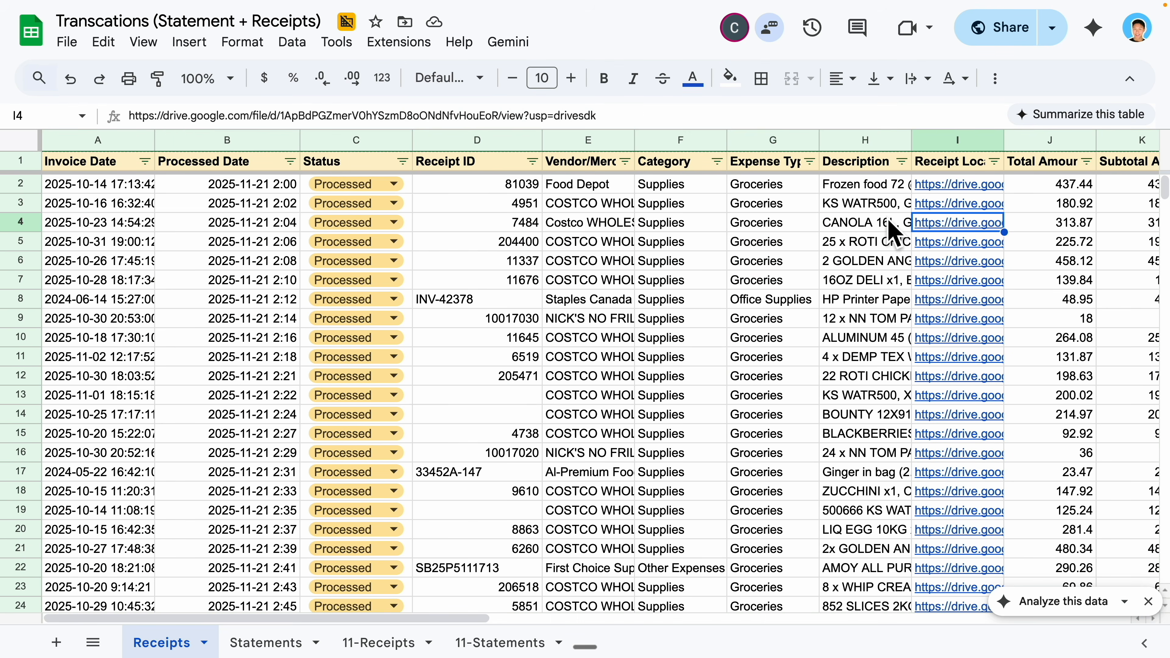
left_click_drag(887, 219, 97, 226)
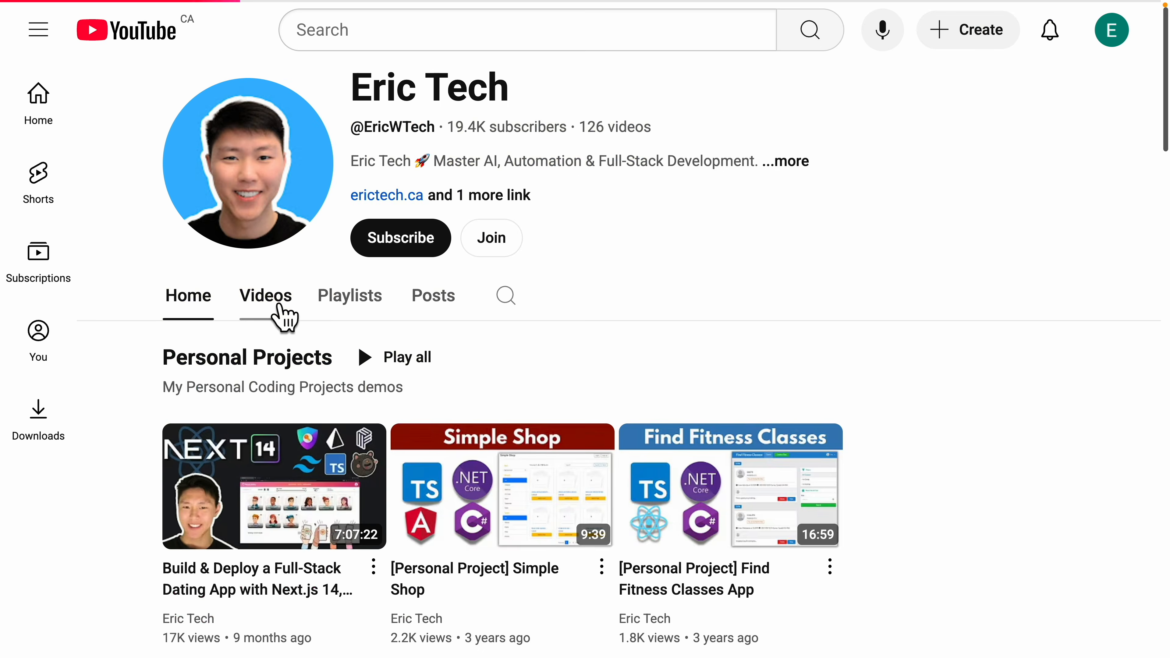
Switch to YouTube and browse the channel's videos and playlists
left_click(276, 318)
left_click(339, 320)
left_click(389, 271)
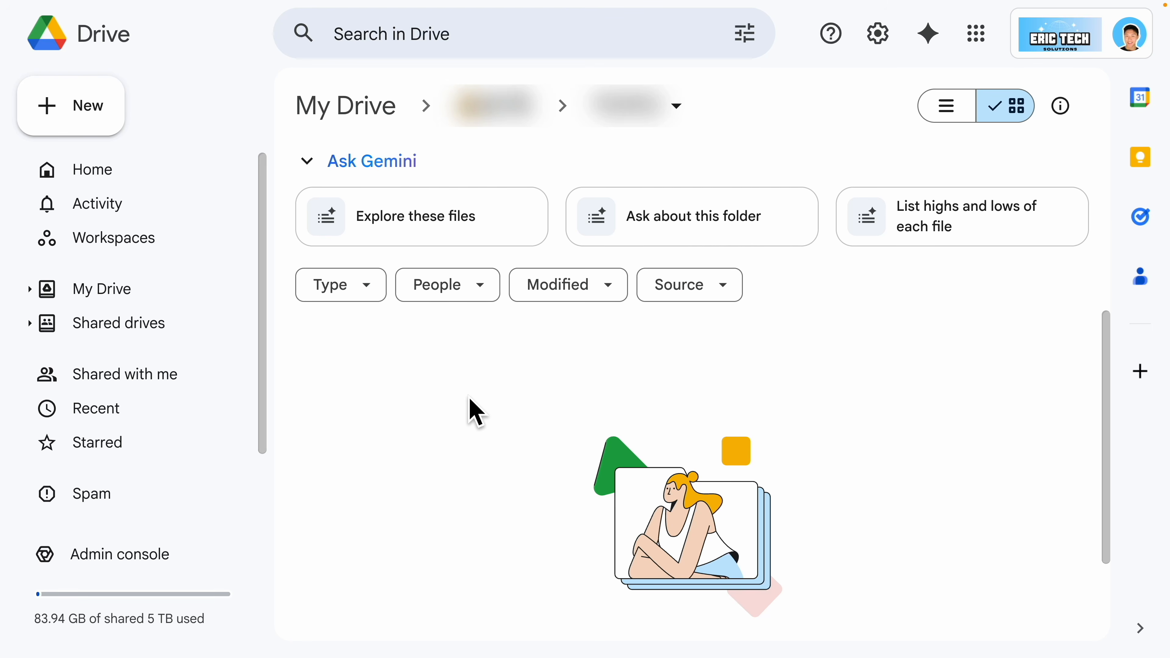
Switch to Google Drive and create a folder named Unprocessed in the current project folder
right_click(535, 424)
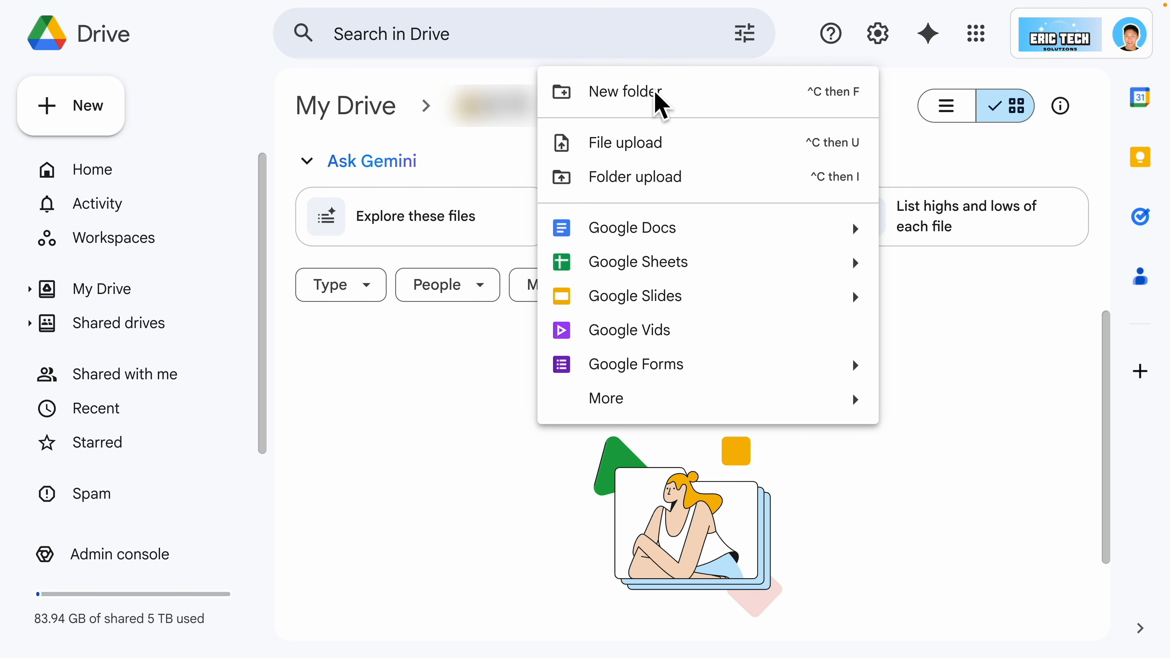
left_click(657, 103)
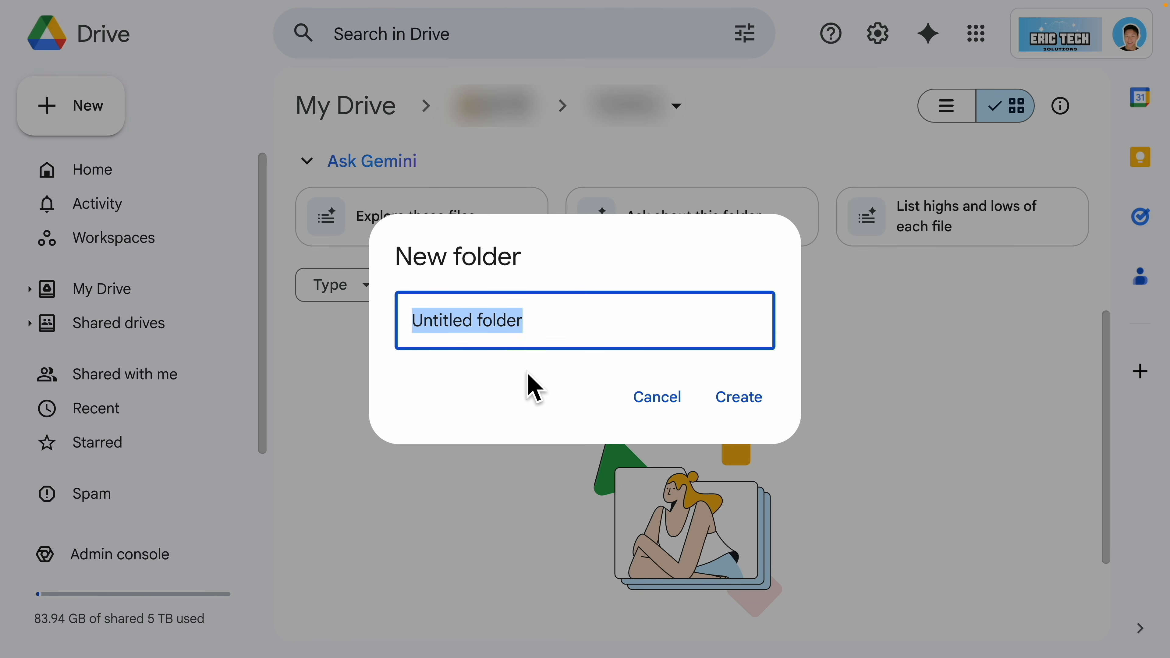
type("Unpo")
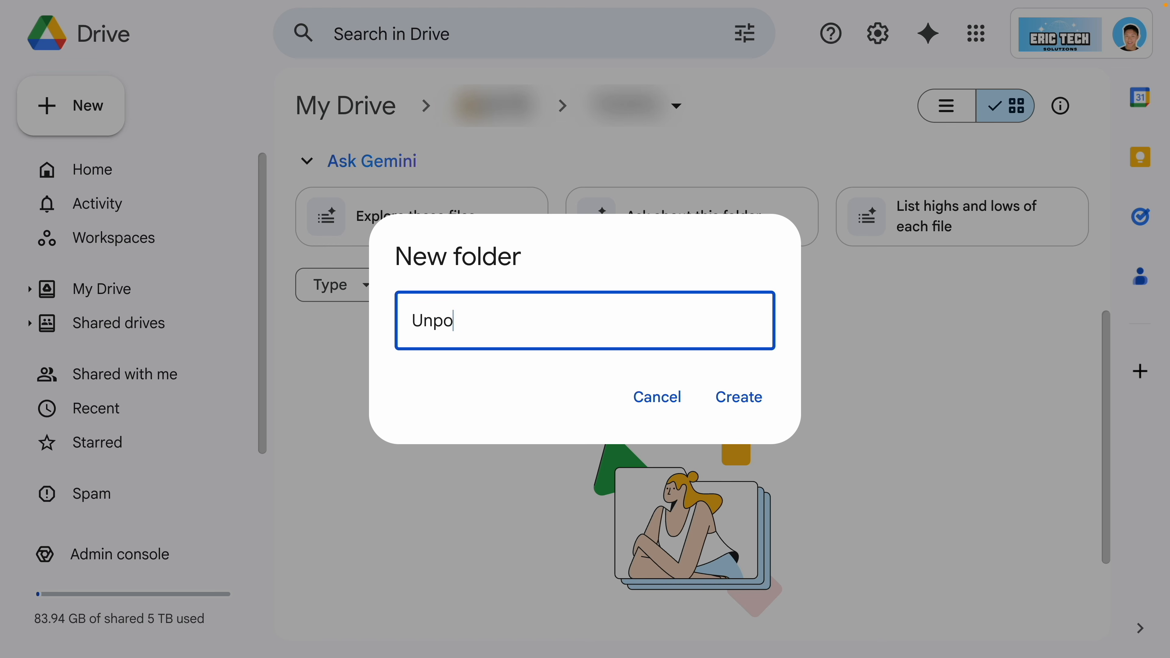
type("processe")
key("BackSpace")
type("ssed")
left_click(736, 398)
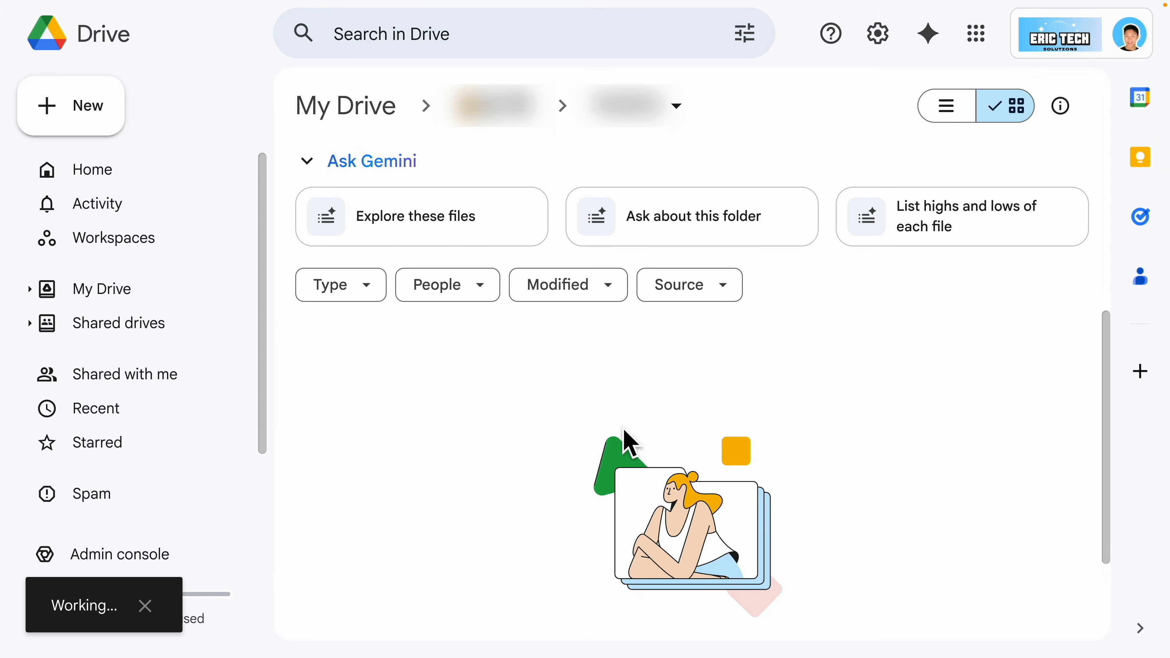
Create a second folder named Processed alongside the Unprocessed folder, leaving nothing selected
right_click(642, 429)
left_click(758, 113)
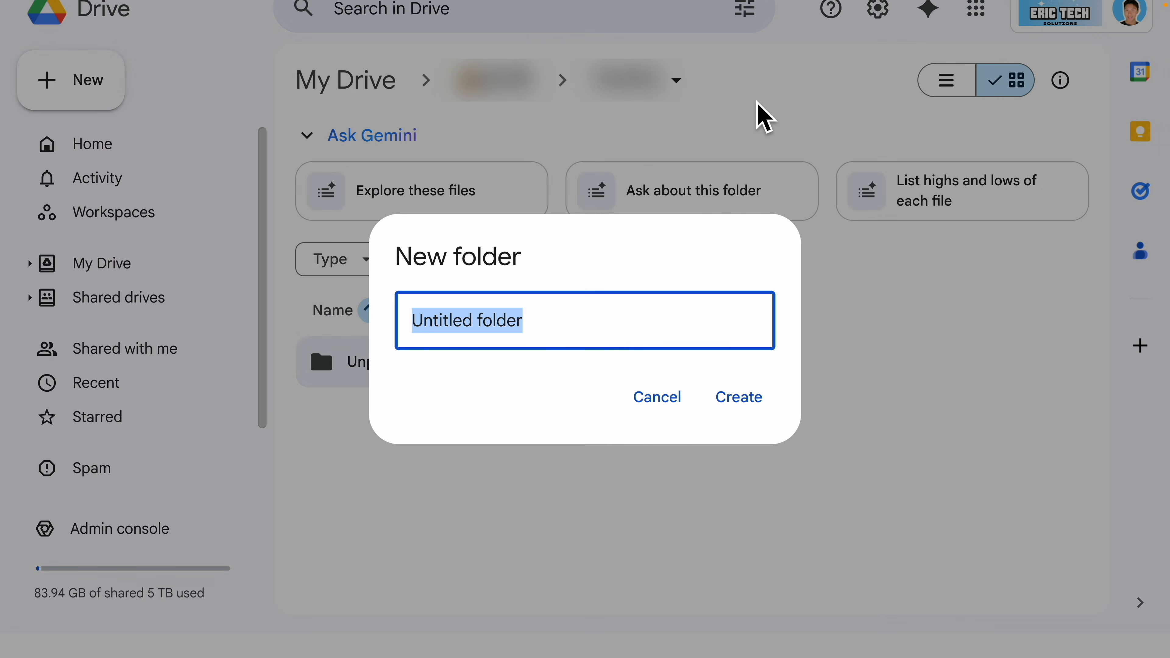
type("Processed")
key("Return")
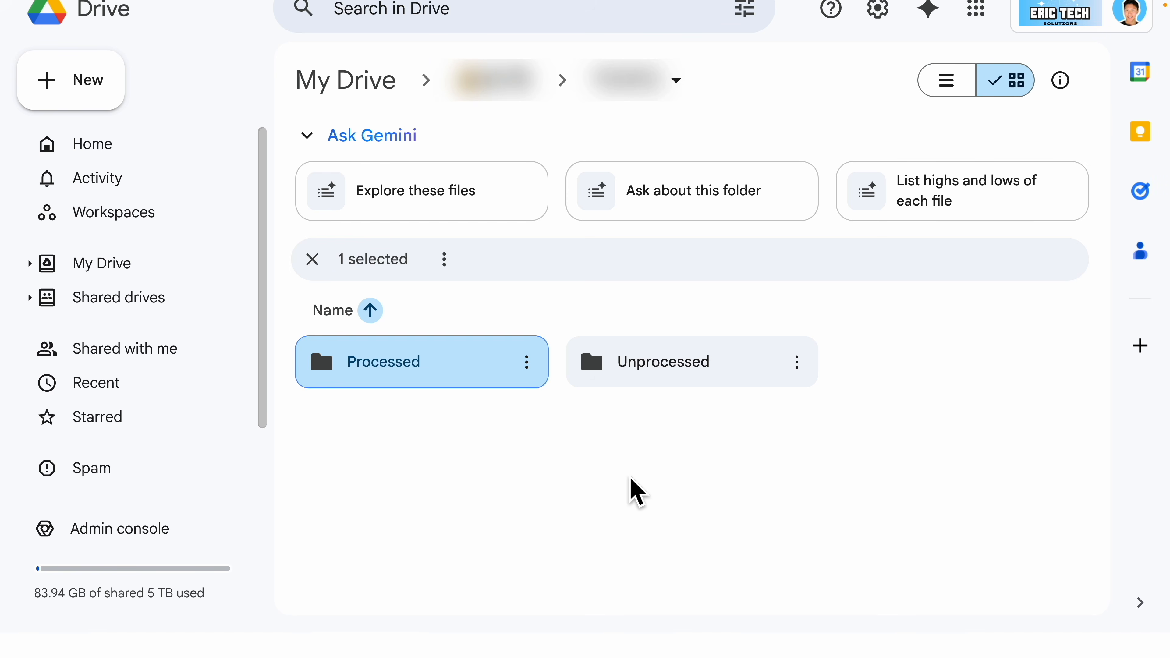
left_click(633, 489)
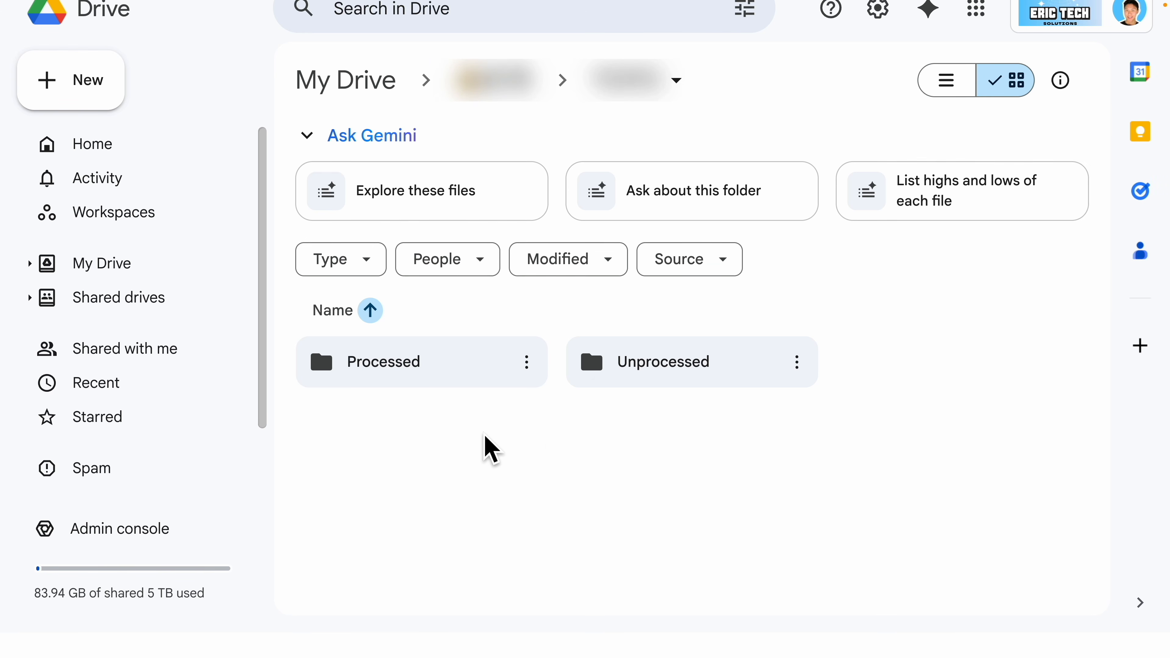
Create a new Google Sheets spreadsheet in the project folder and rename its first sheet Statements
right_click(444, 438)
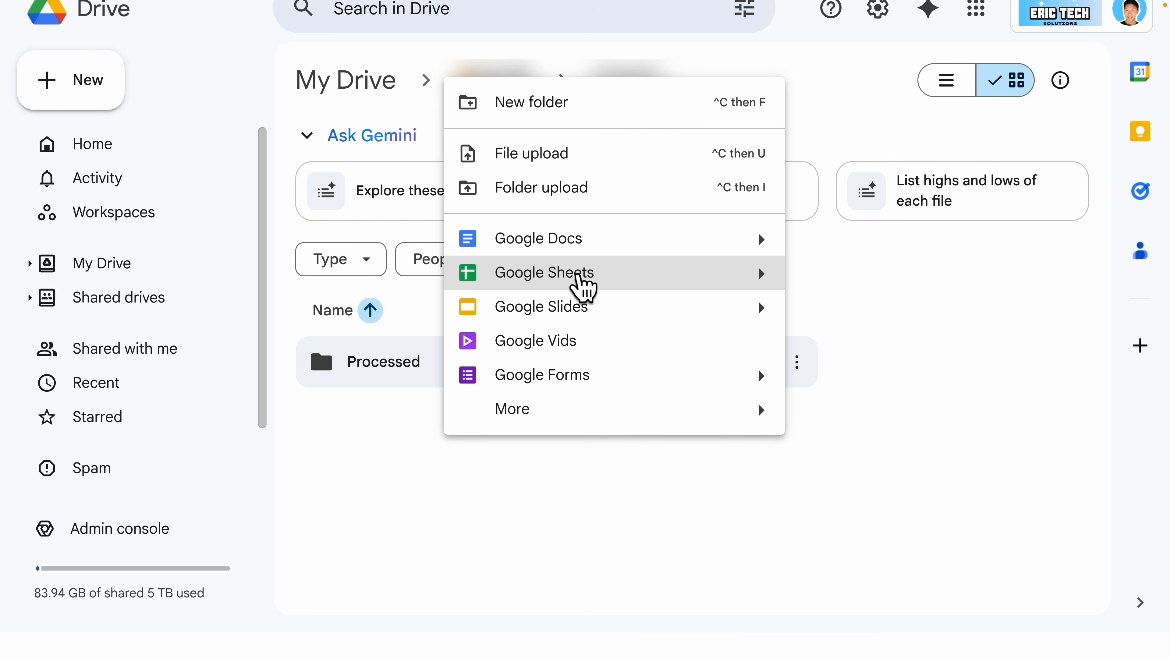
left_click(599, 279)
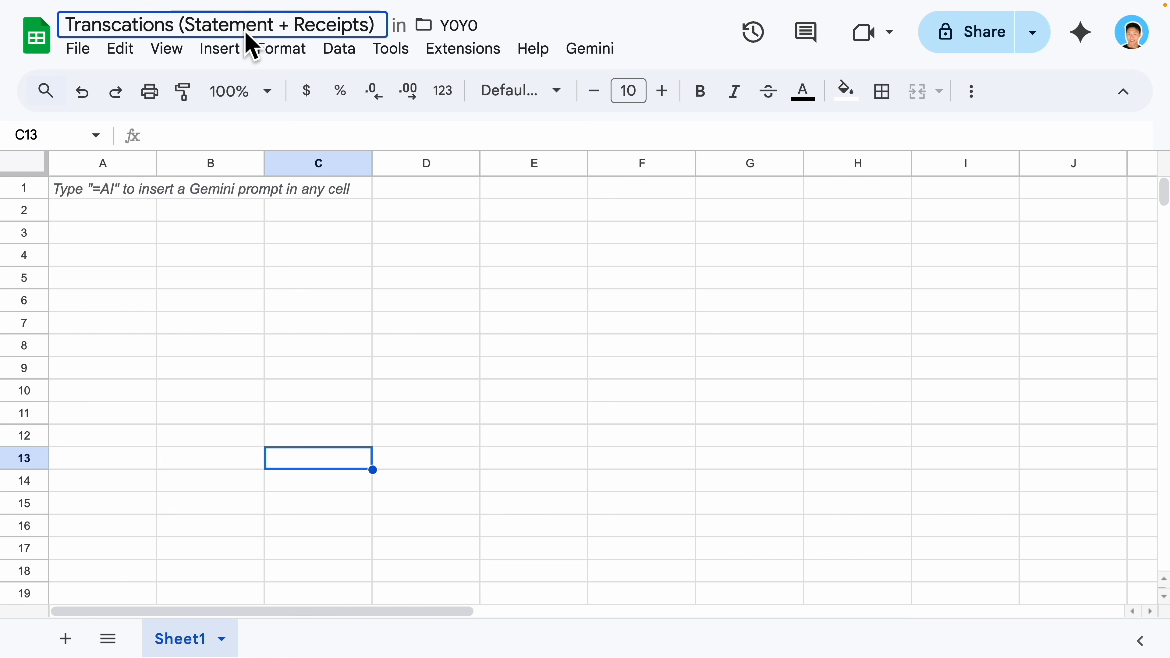
double_click(202, 638)
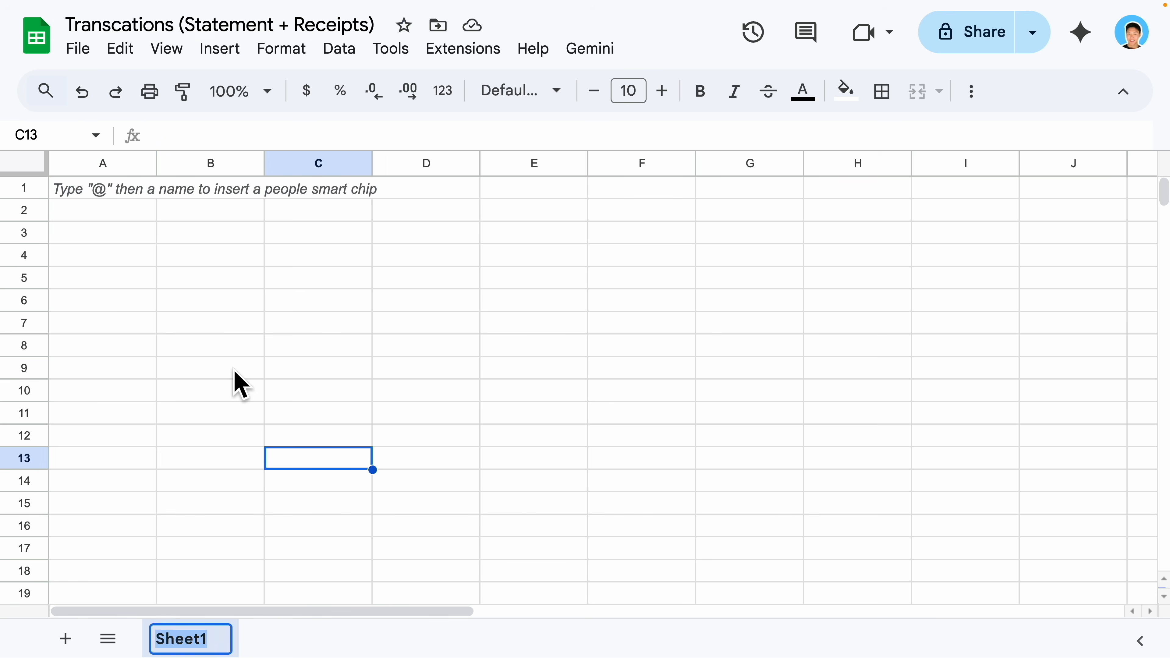
type("Statemen")
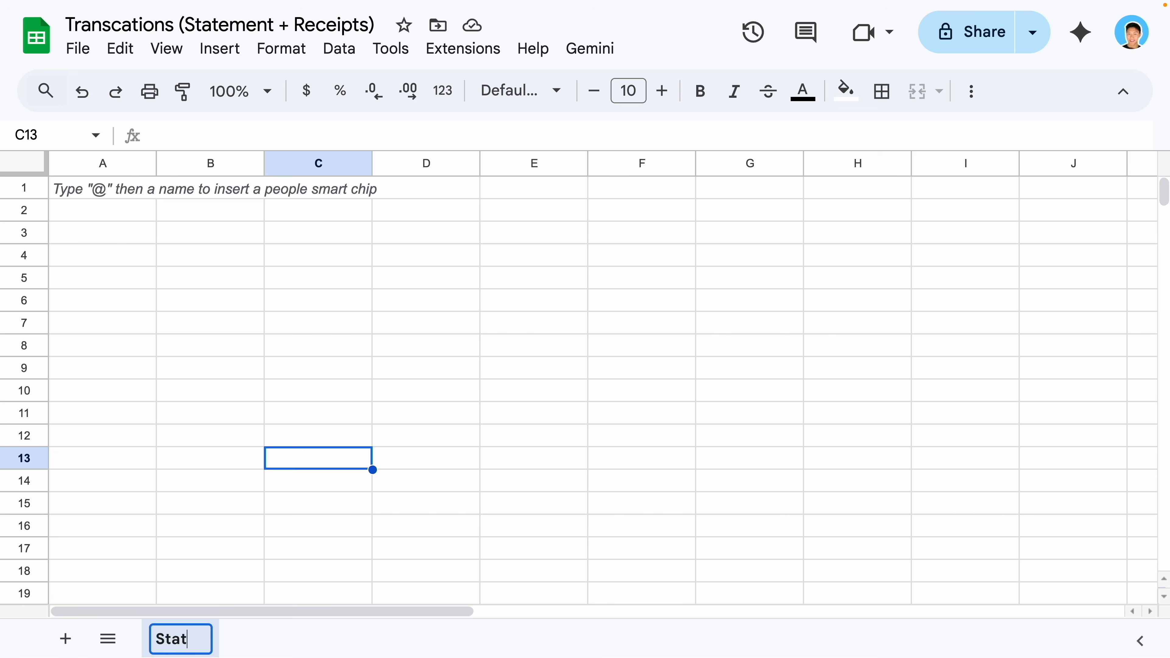
key("BackSpace")
type("nts")
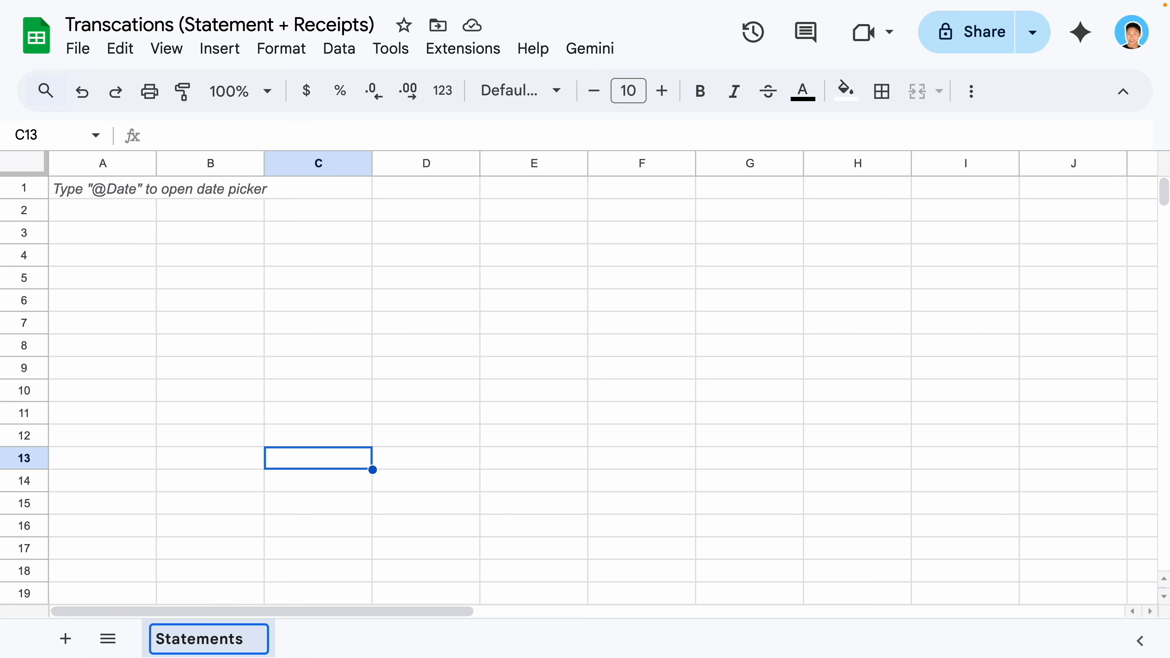
key("Return")
Add a second sheet to the spreadsheet and name it Receipts
left_click(65, 638)
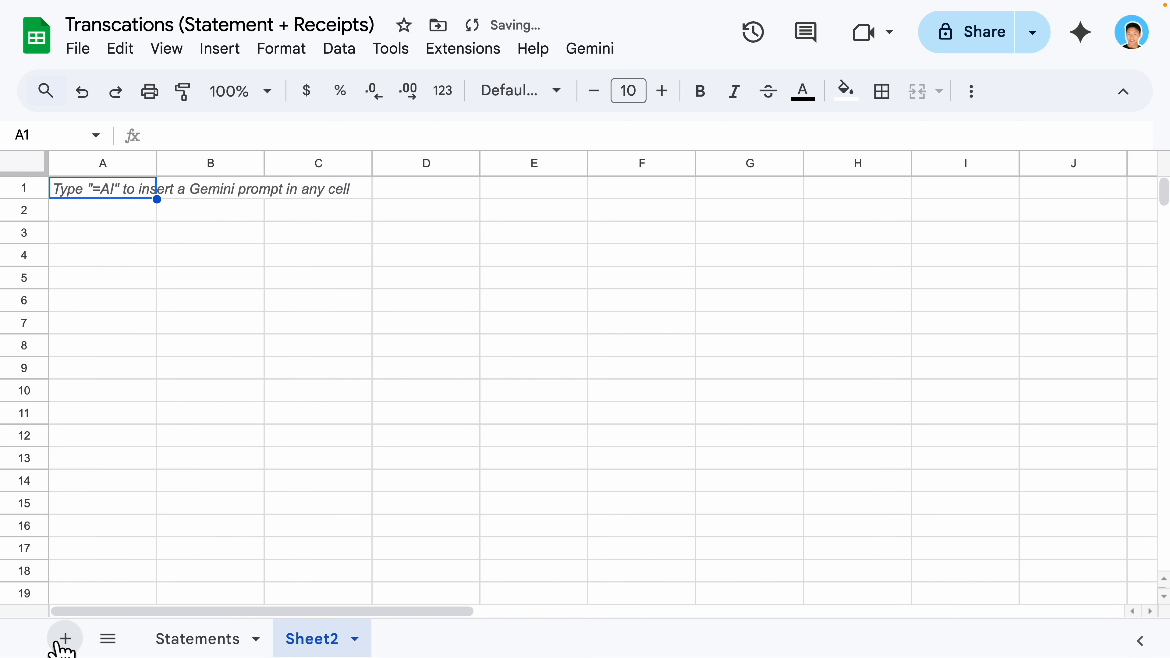
right_click(304, 645)
left_click(347, 374)
type("Receipts")
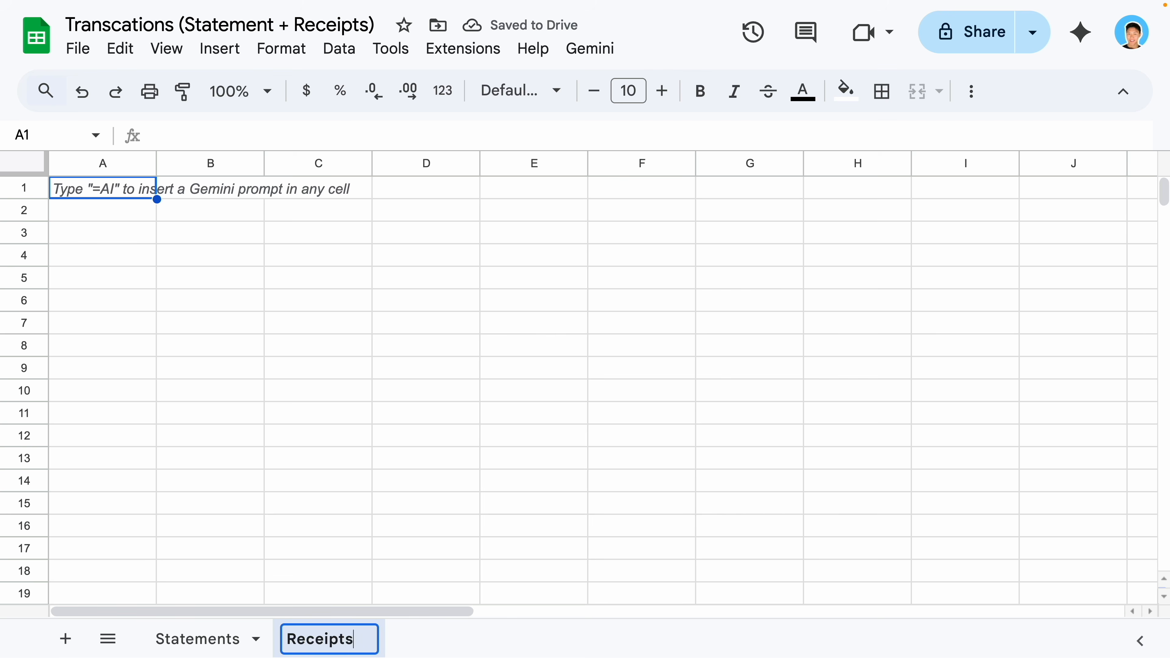
key("Return")
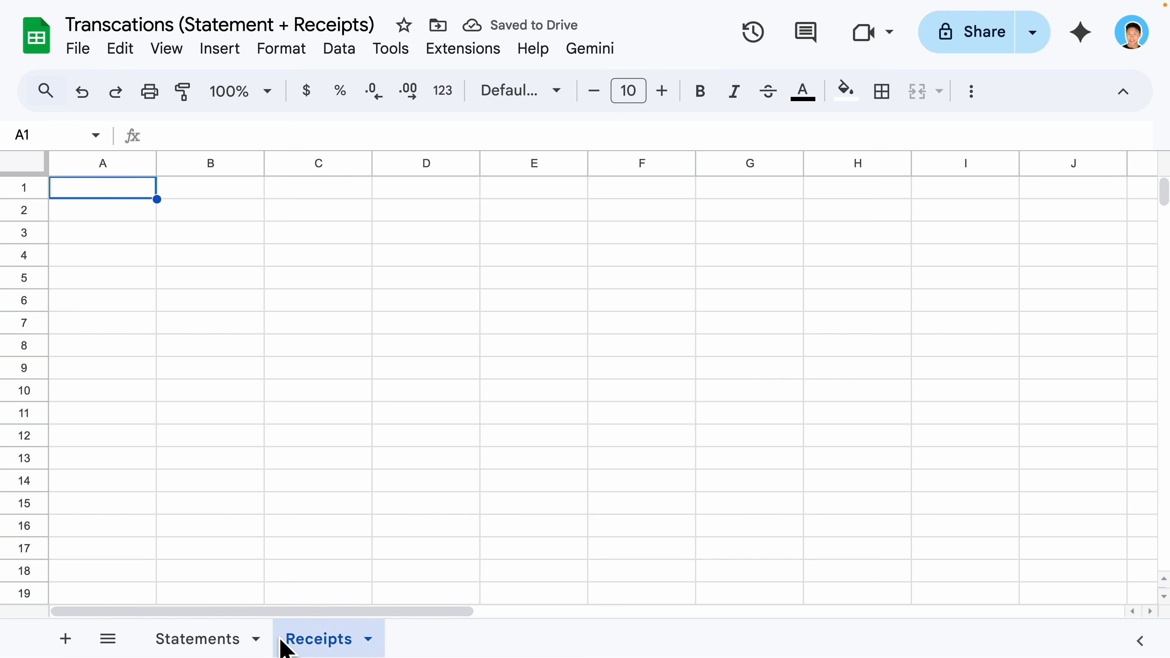
Paste the copied receipt header row starting at cell A1 of the Receipts sheet and widen columns A through D
key("ctrl+v")
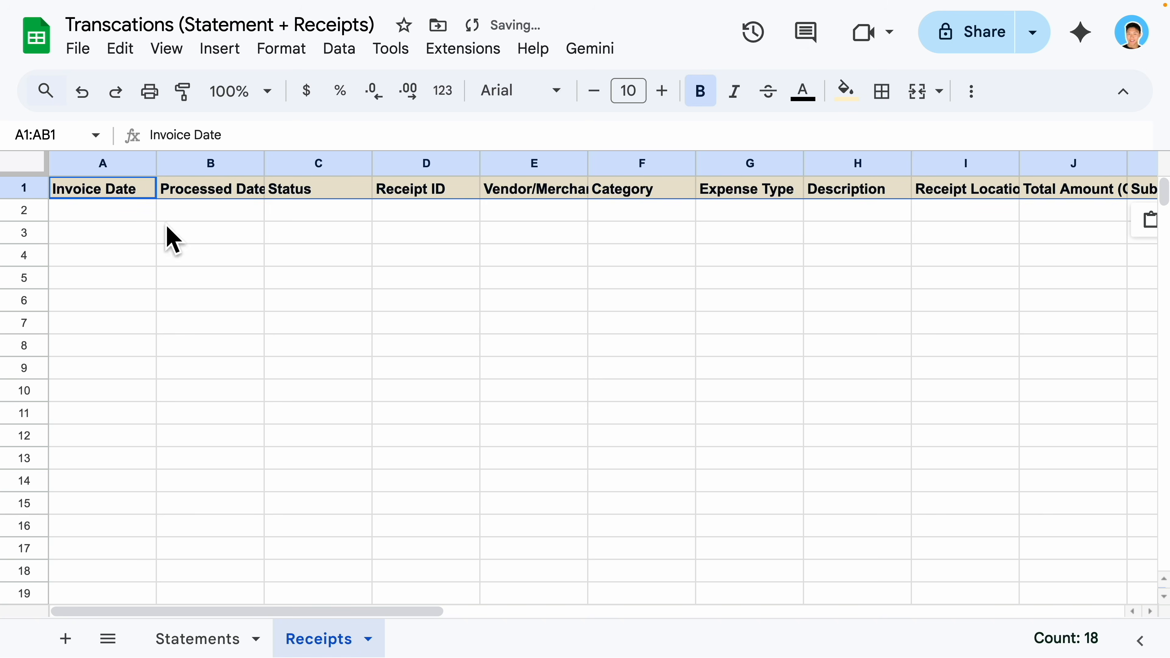
left_click_drag(156, 163, 180, 164)
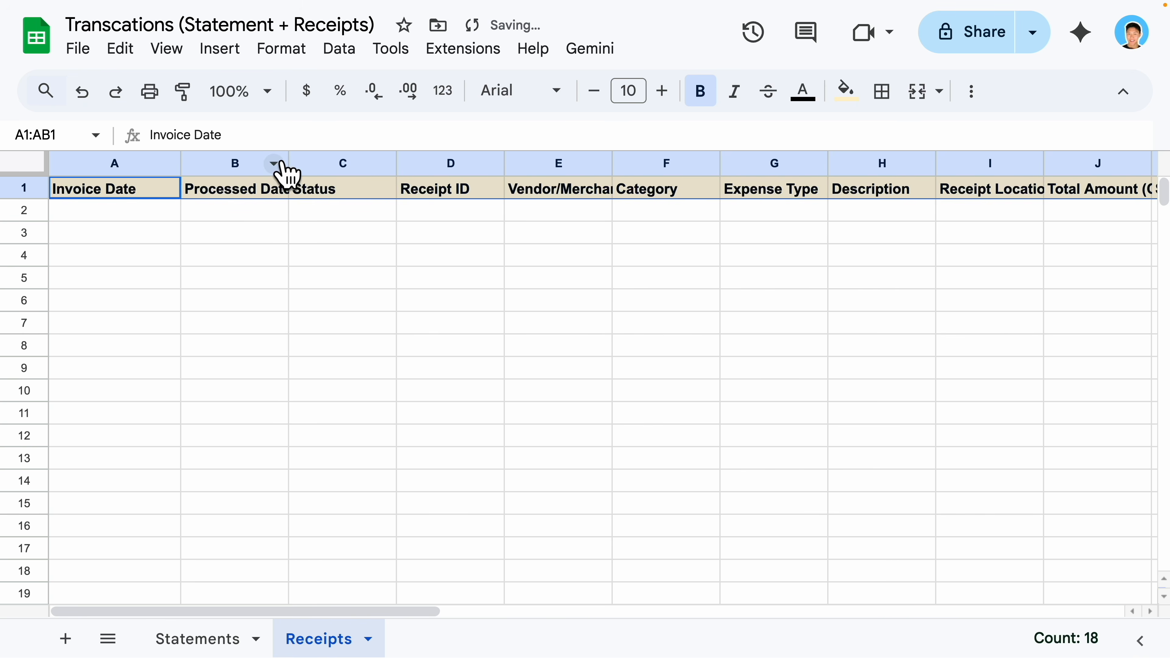
left_click_drag(287, 164, 350, 164)
left_click_drag(458, 163, 481, 164)
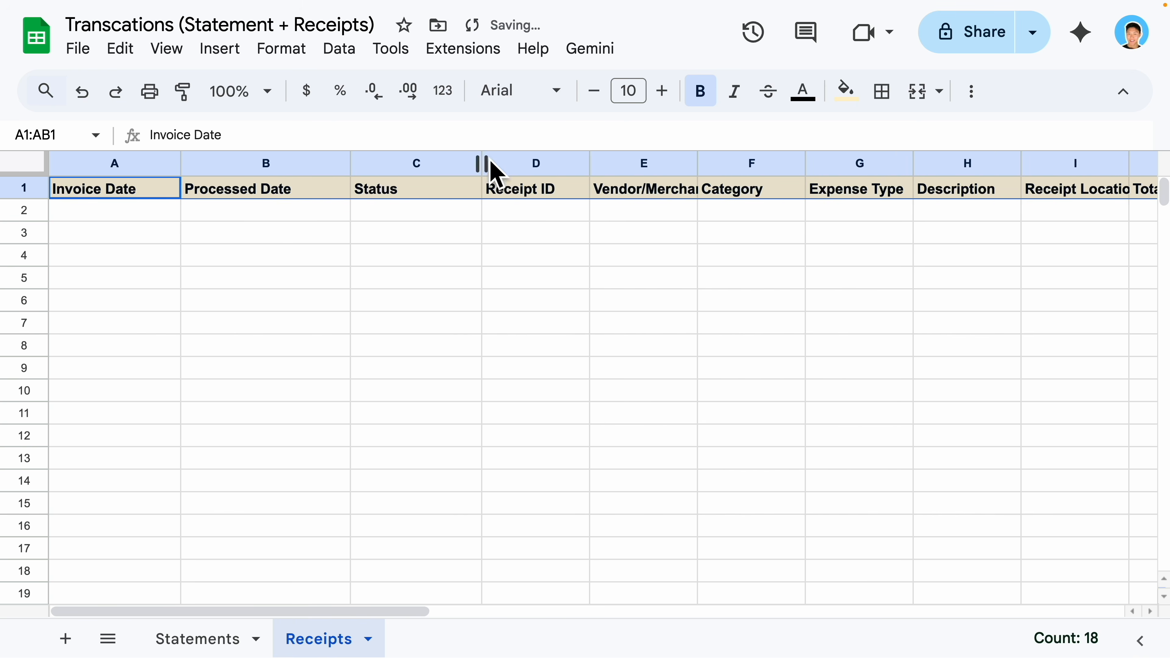
left_click_drag(589, 164, 634, 163)
left_click_drag(181, 611, 142, 592)
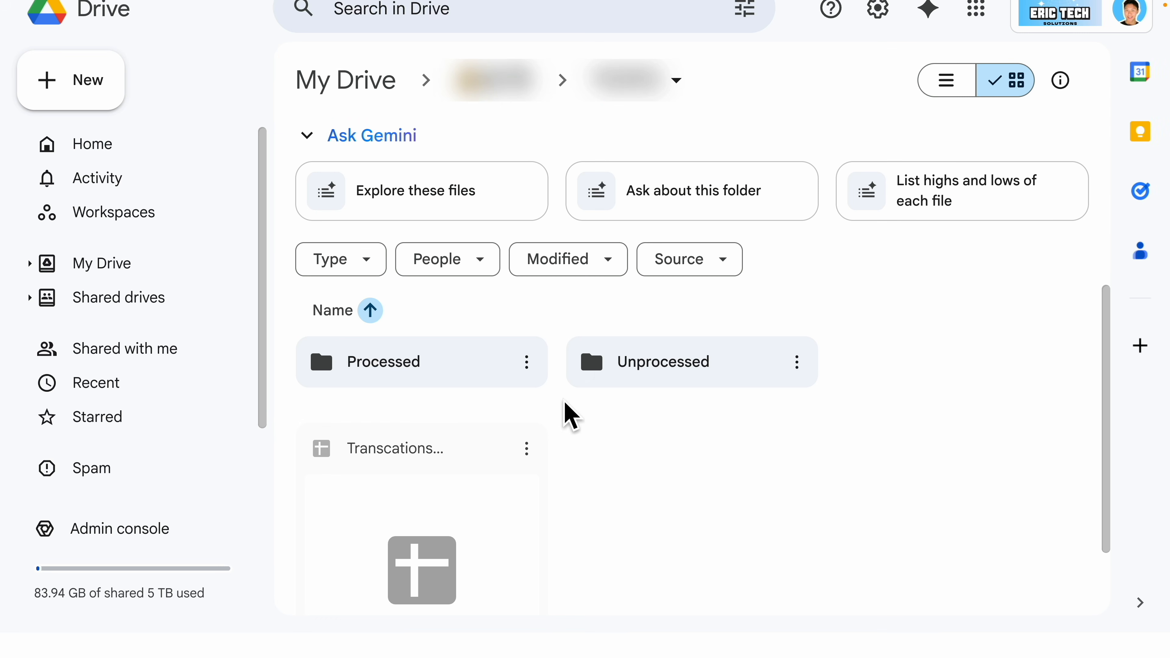
Switch back to Google Drive and open the Unprocessed folder
double_click(667, 386)
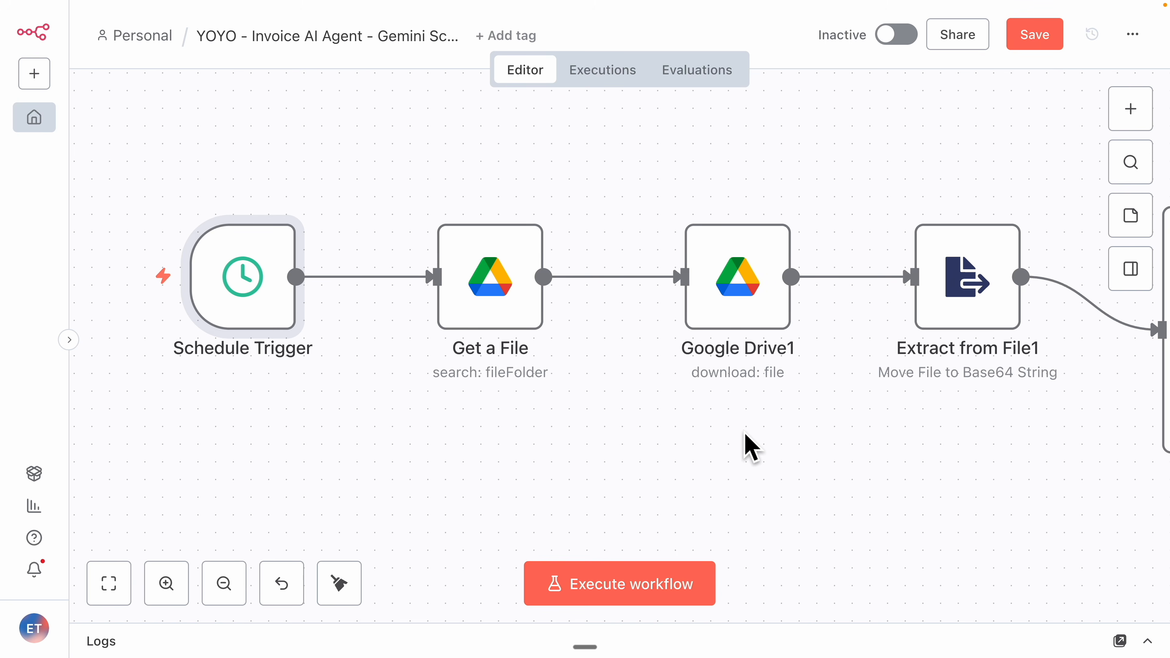
Switch to the n8n invoice workflow and review the Schedule Trigger and Get a File settings, following the flow to the Switch1 node
double_click(256, 316)
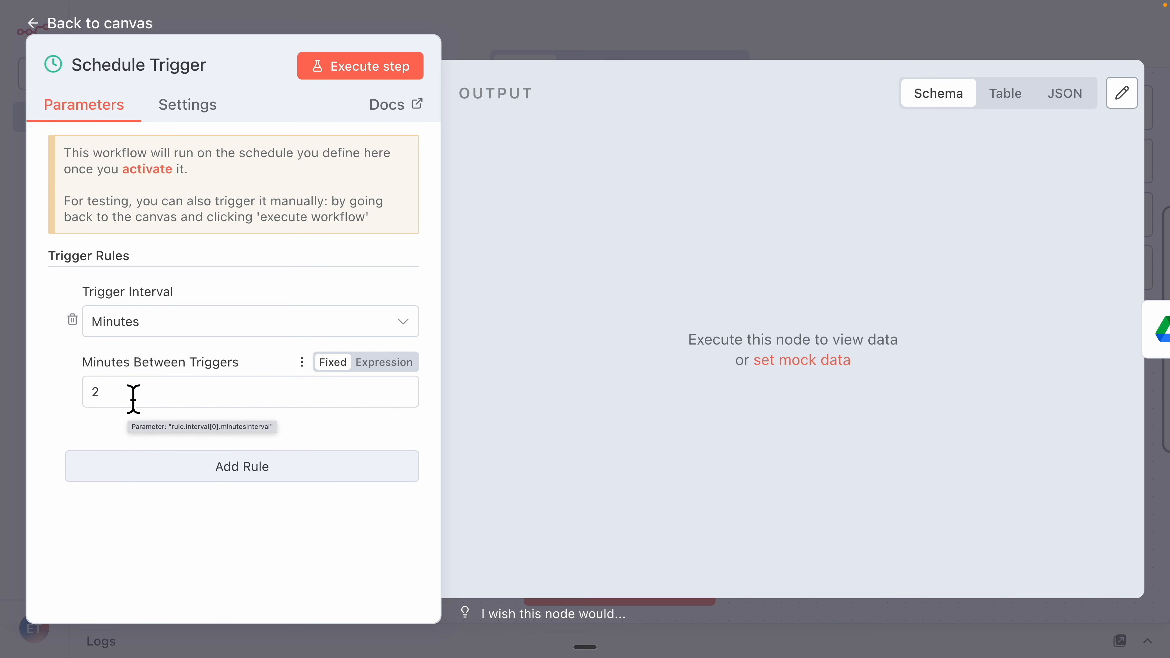
left_click(621, 42)
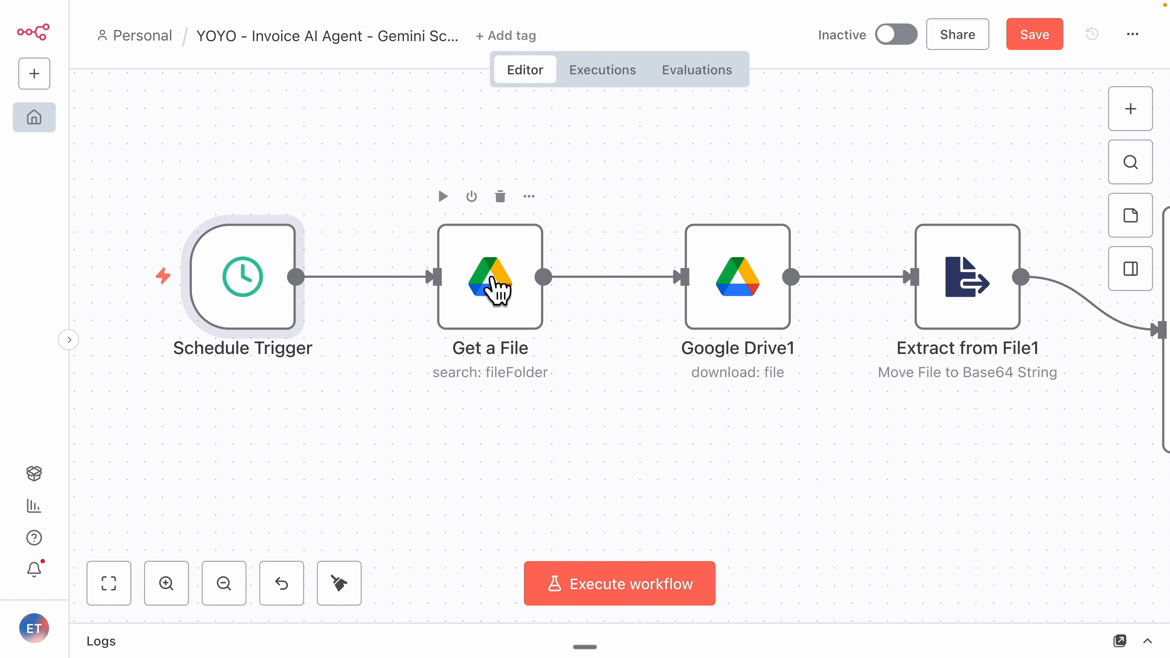
double_click(496, 290)
scroll(488, 364, "down", 4)
scroll(494, 367, "down", 2)
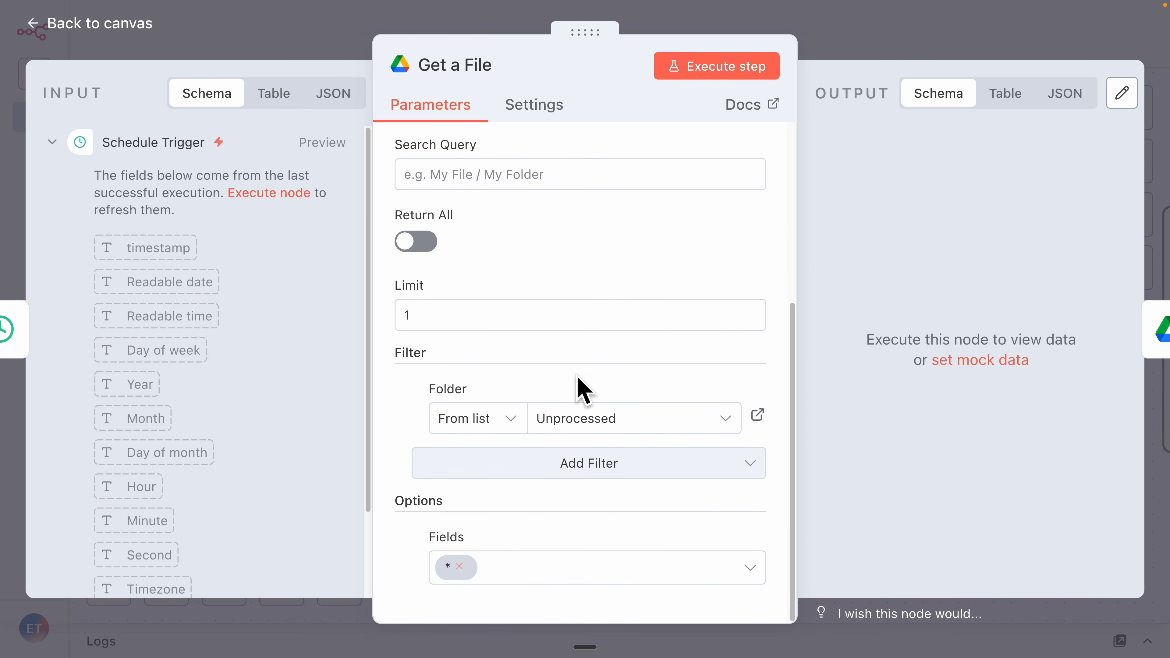
key("Escape")
left_click_drag(658, 426, 378, 410)
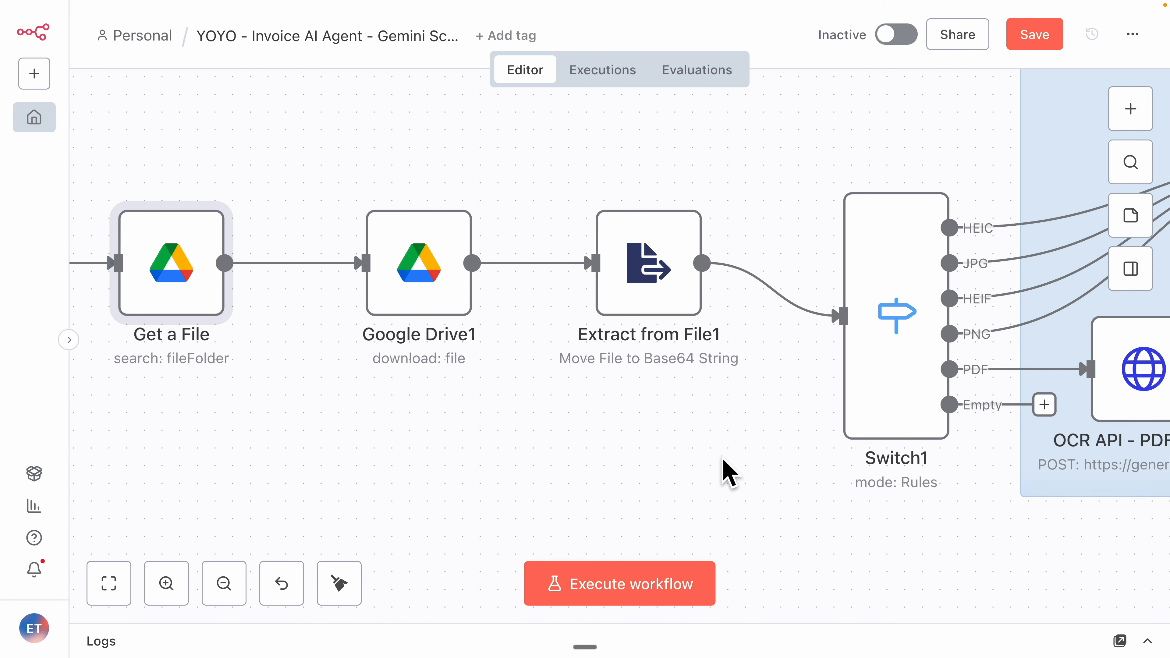
left_click_drag(764, 475, 446, 453)
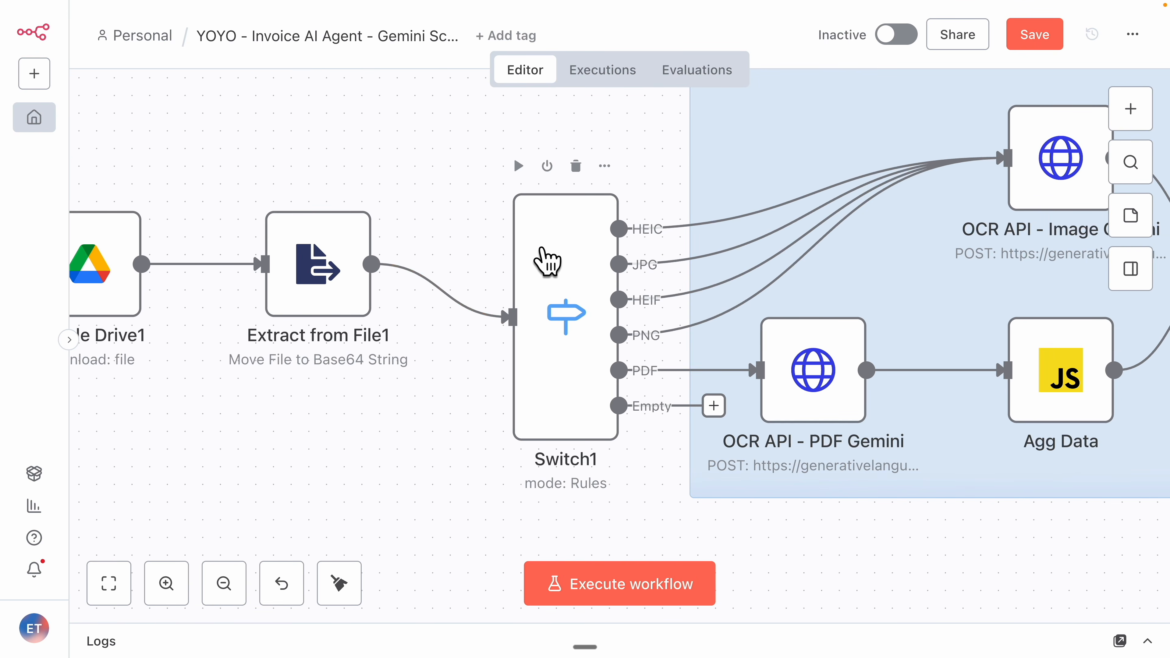
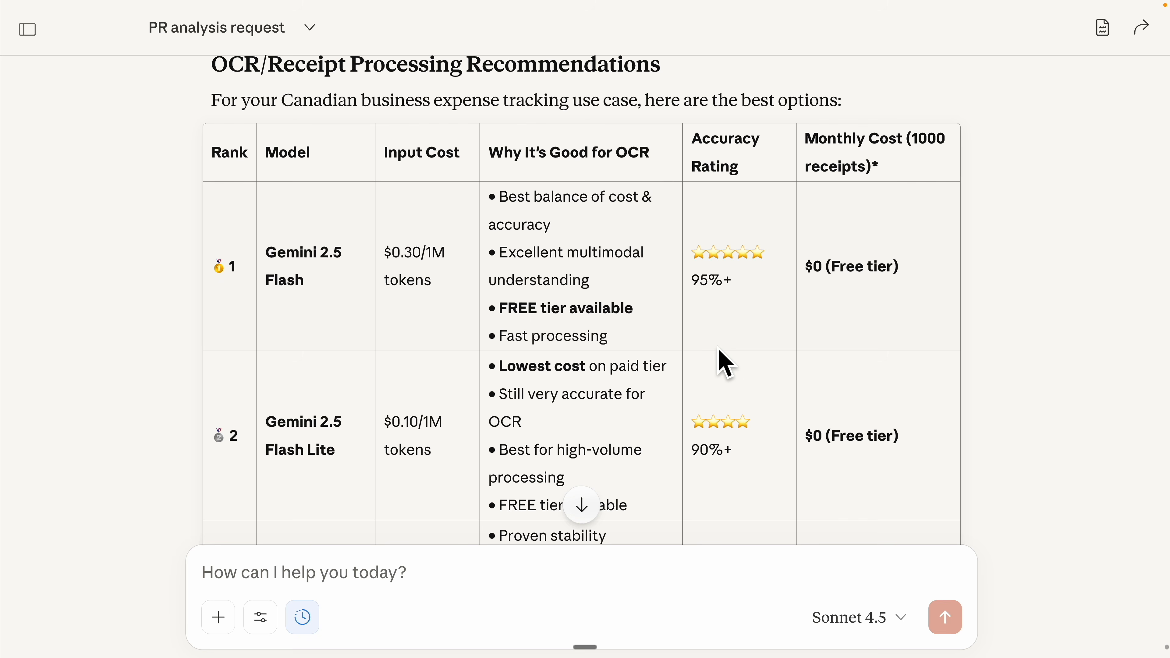
Switch to the Claude chat and compare the input cost and accuracy ratings of the Gemini models recommended for receipt OCR
scroll(744, 391, "down", 3)
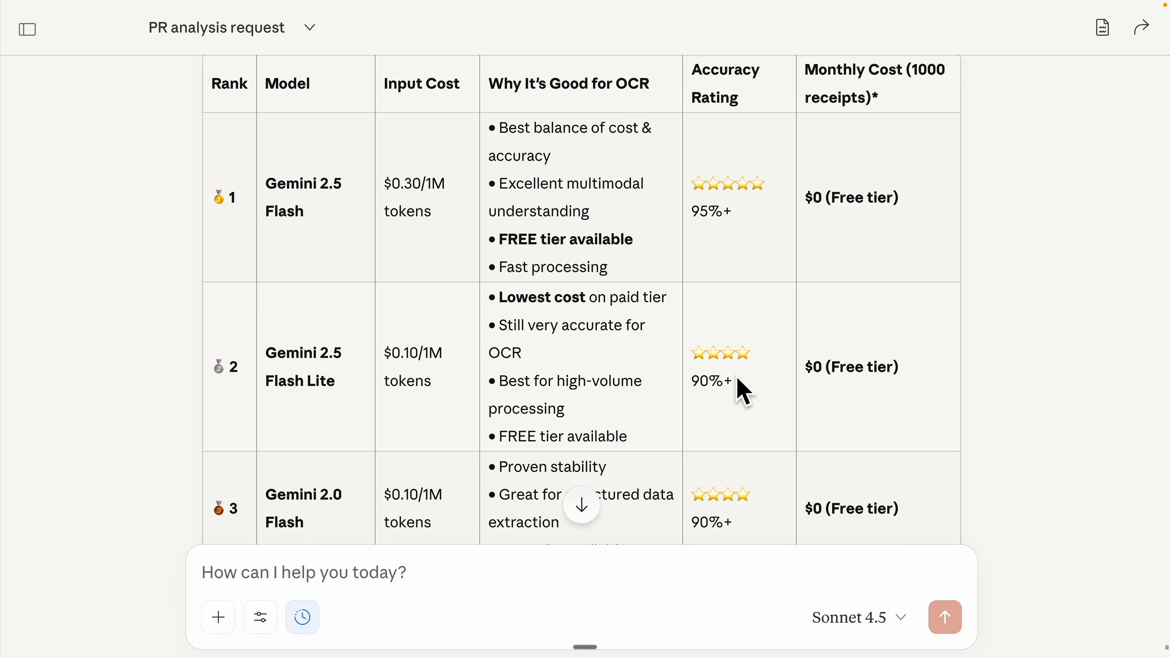
scroll(743, 367, "down", 5)
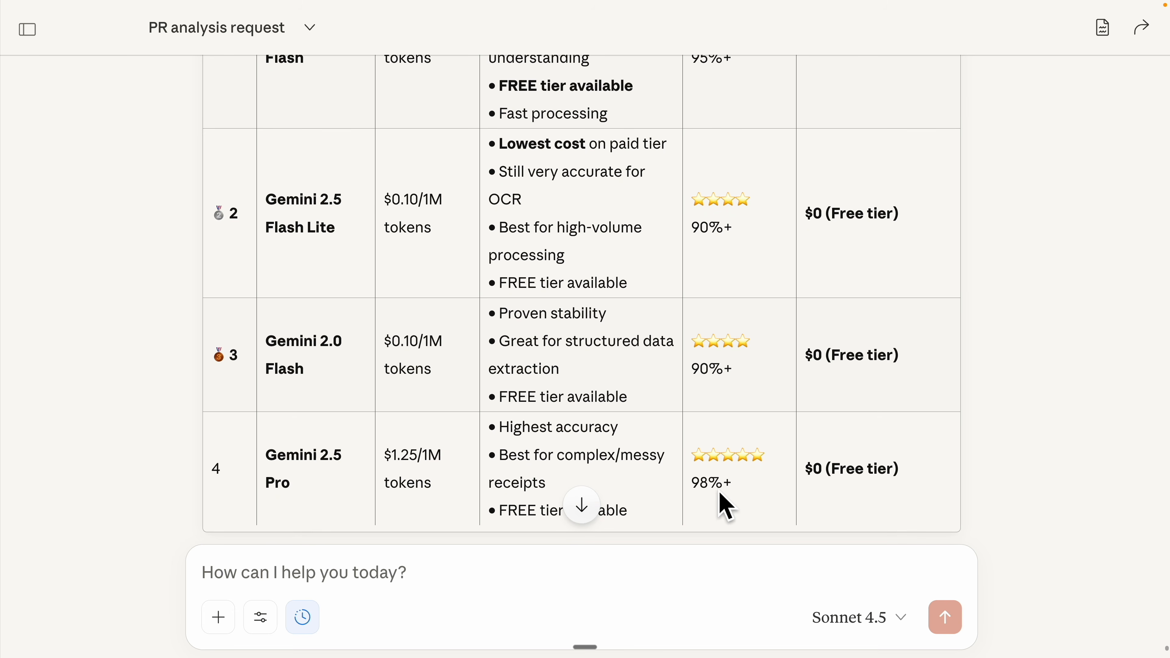
scroll(730, 501, "up", 4)
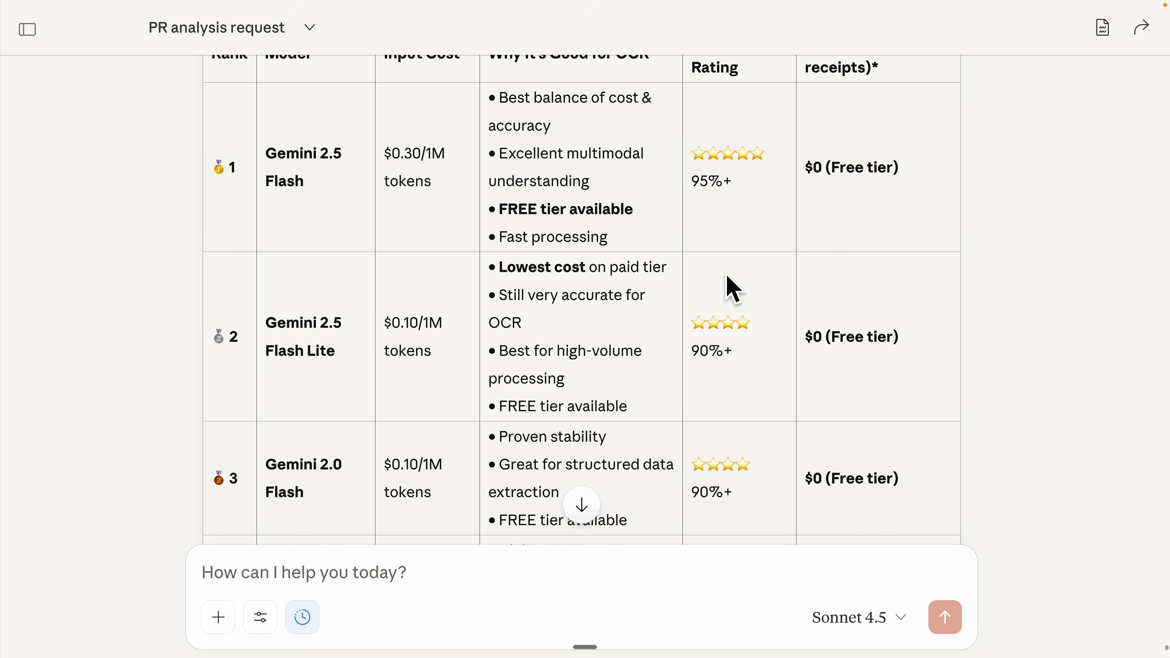
scroll(718, 286, "down", 3)
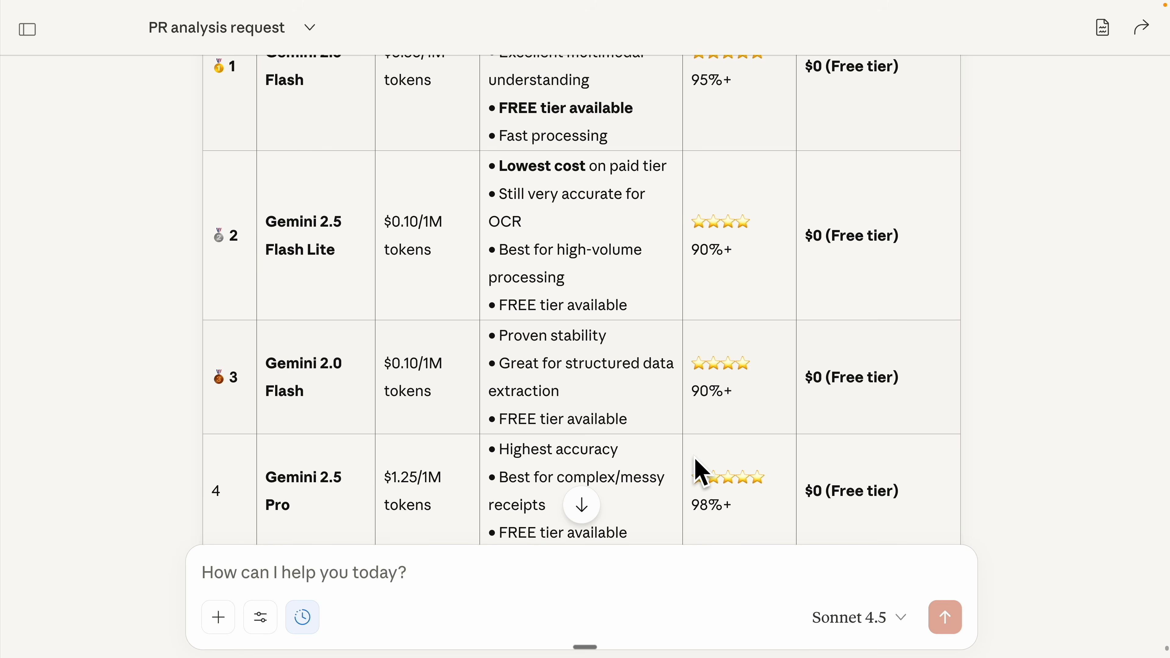
scroll(442, 496, "up", 1)
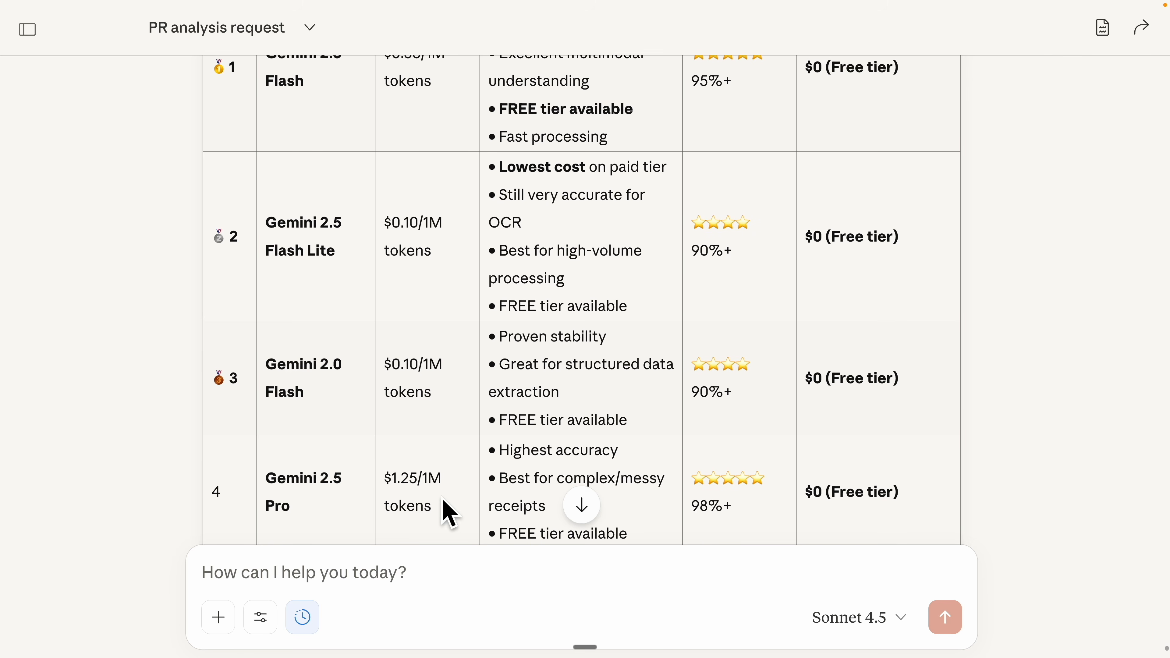
Review the OCR recommendations and the comprehensive Gemini API pricing table in the Claude chat, highlighting the Gemini 2.5 Flash entry
scroll(443, 504, "up", 1)
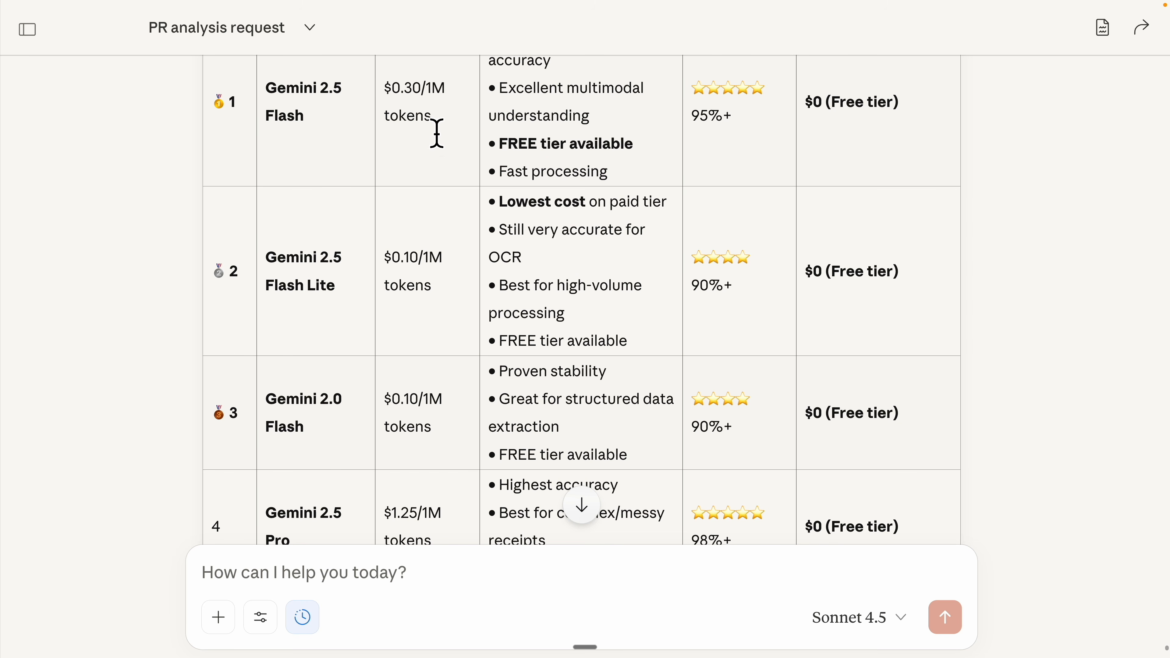
scroll(449, 157, "up", 3)
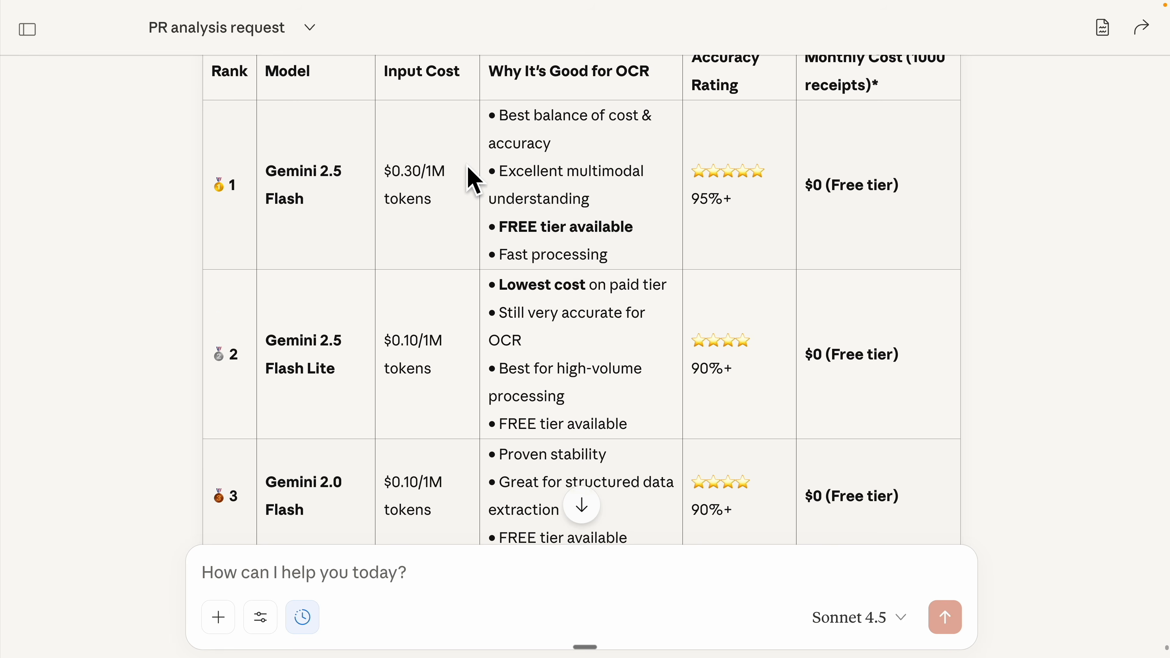
scroll(472, 182, "down", 3)
scroll(335, 491, "up", 15)
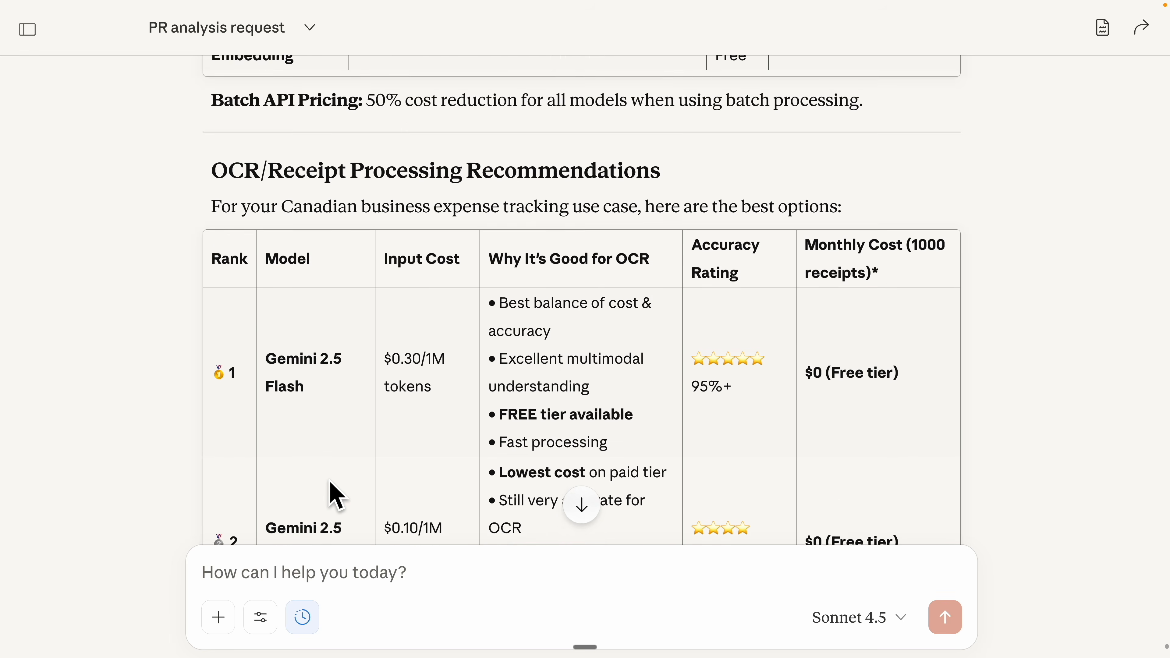
scroll(341, 491, "up", 5)
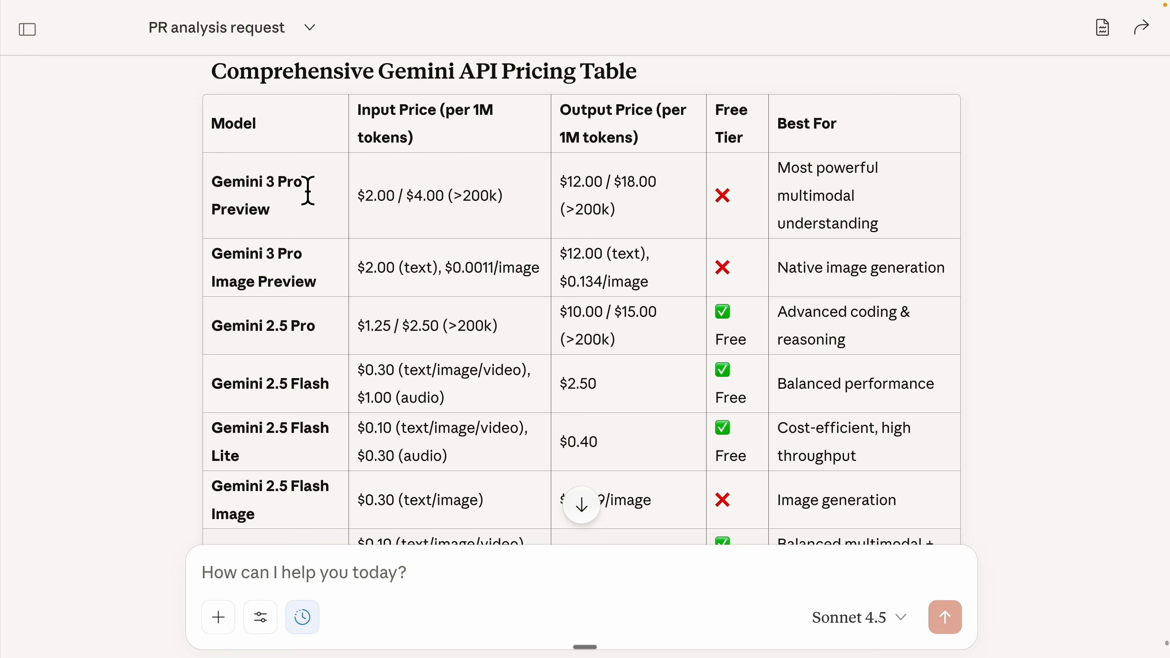
left_click_drag(213, 398, 345, 403)
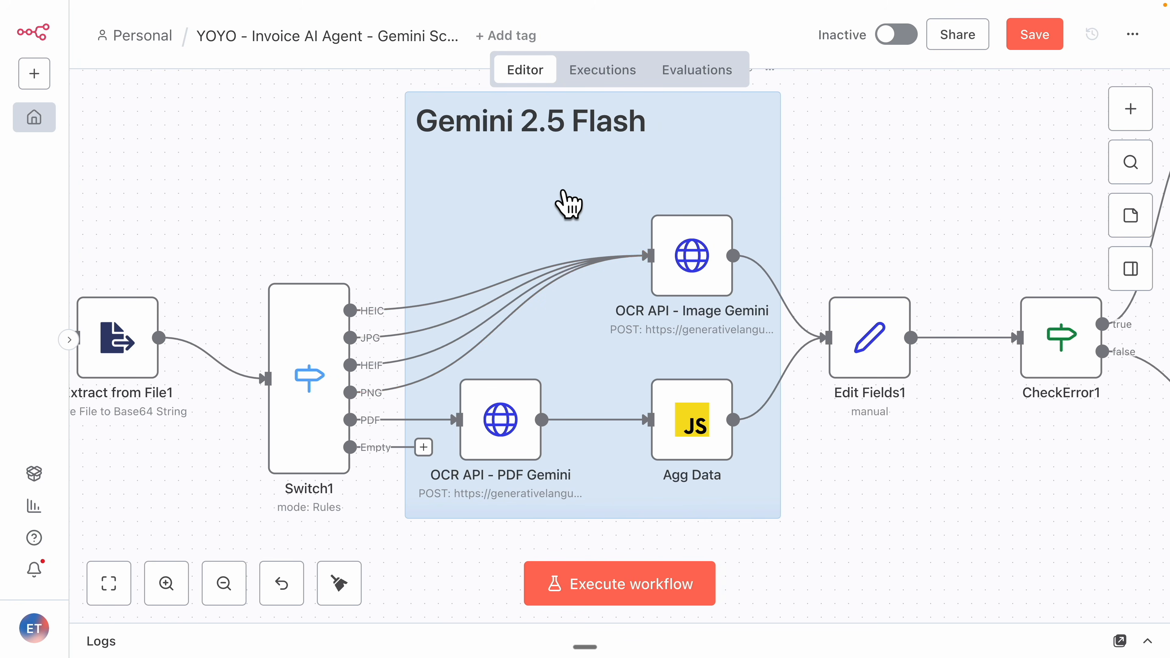
Switch to the n8n workflow and examine the model name and key parameter in the OCR API - Image Gemini node's URL
mouse_move(682, 254)
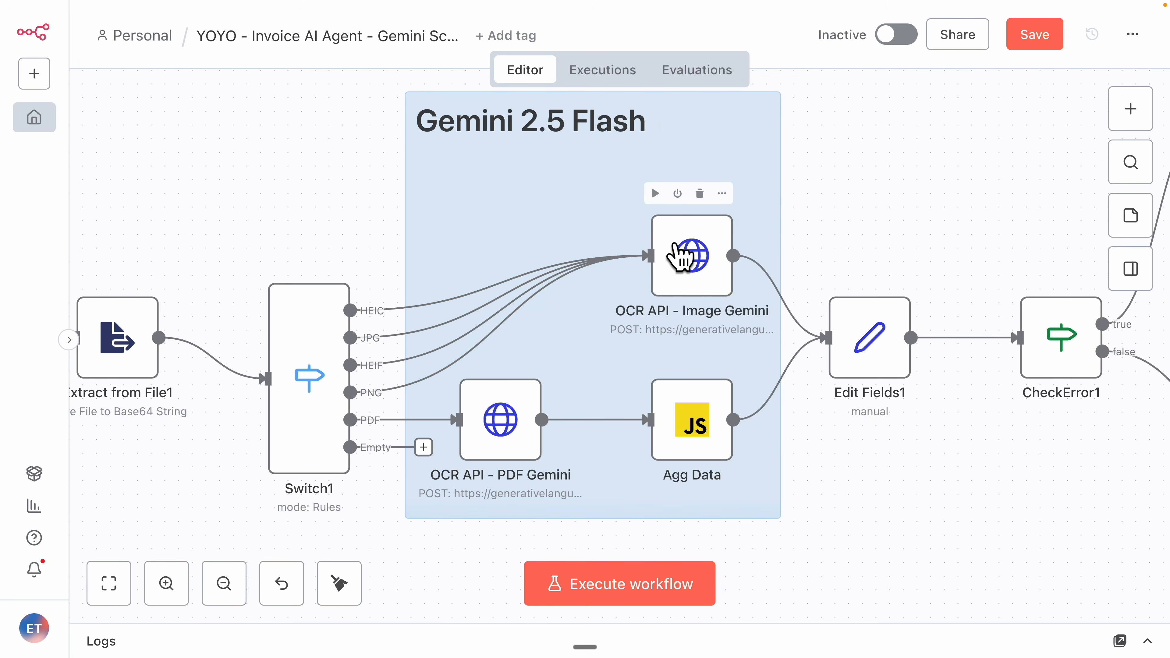
double_click(680, 256)
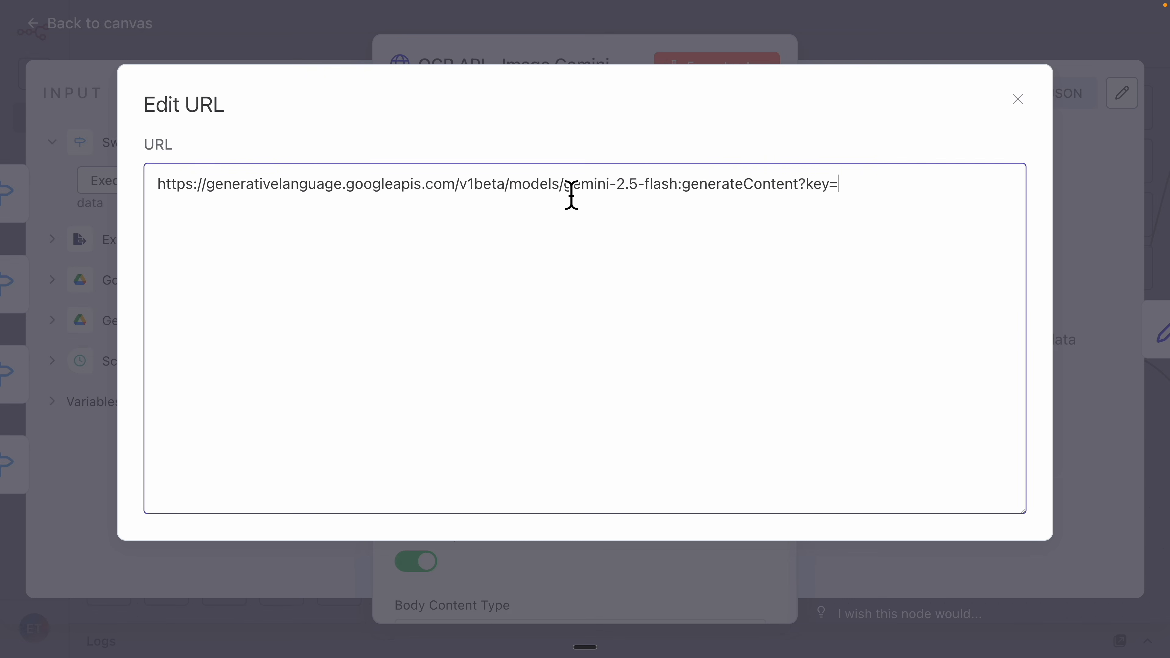
left_click_drag(566, 188, 678, 194)
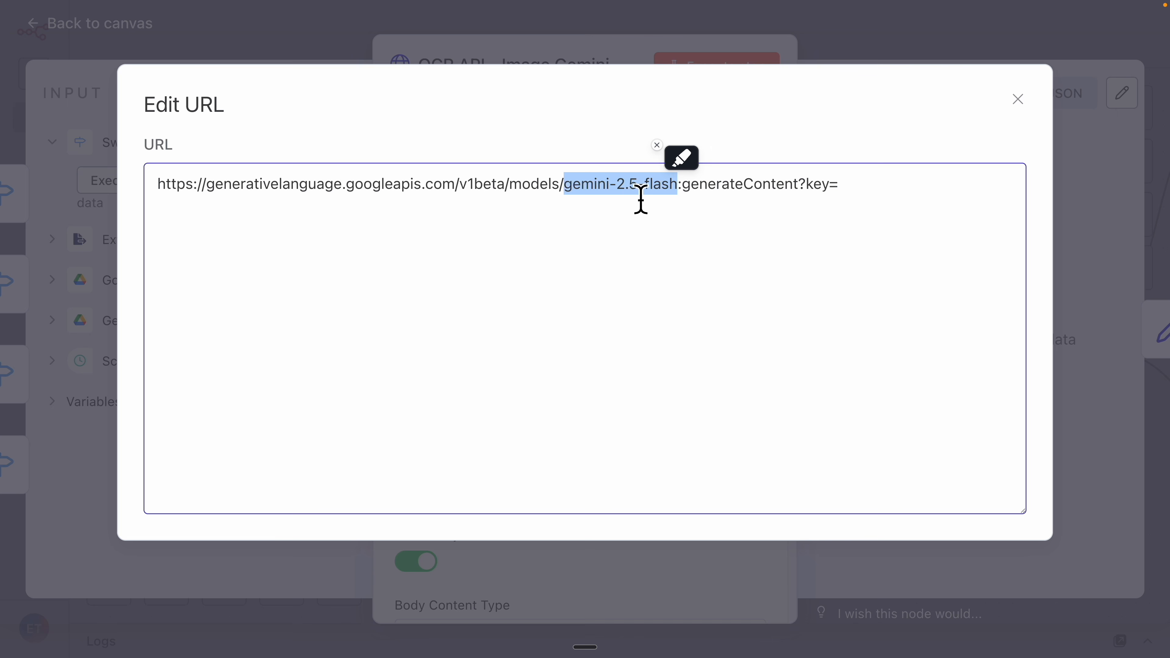
left_click(866, 192)
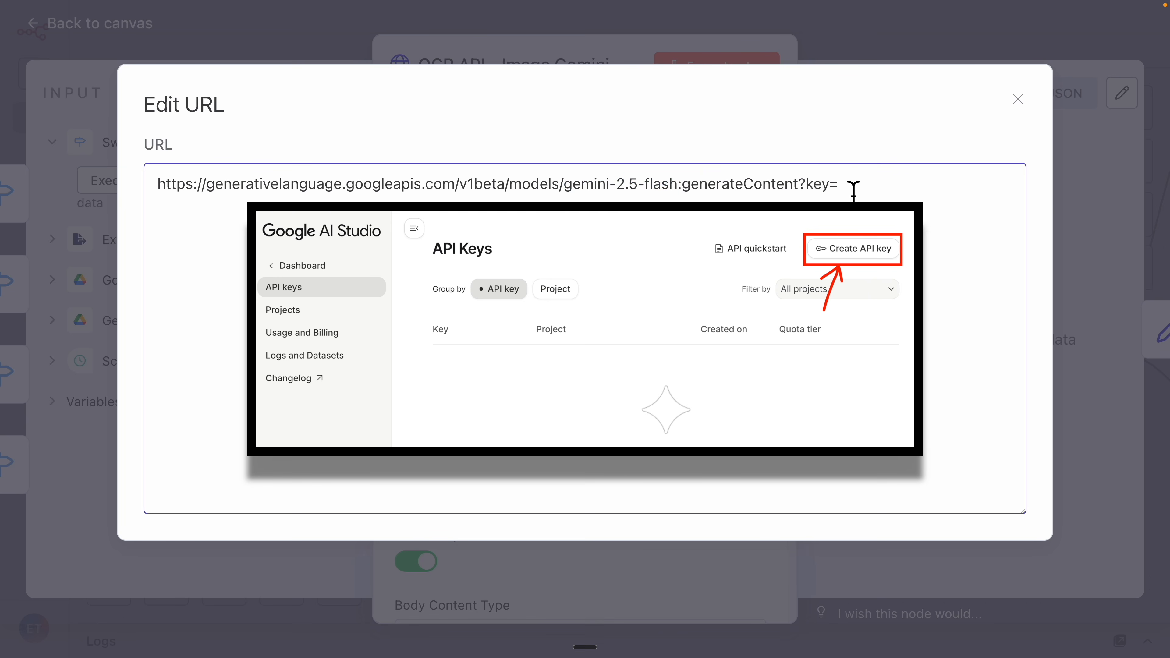
left_click(842, 37)
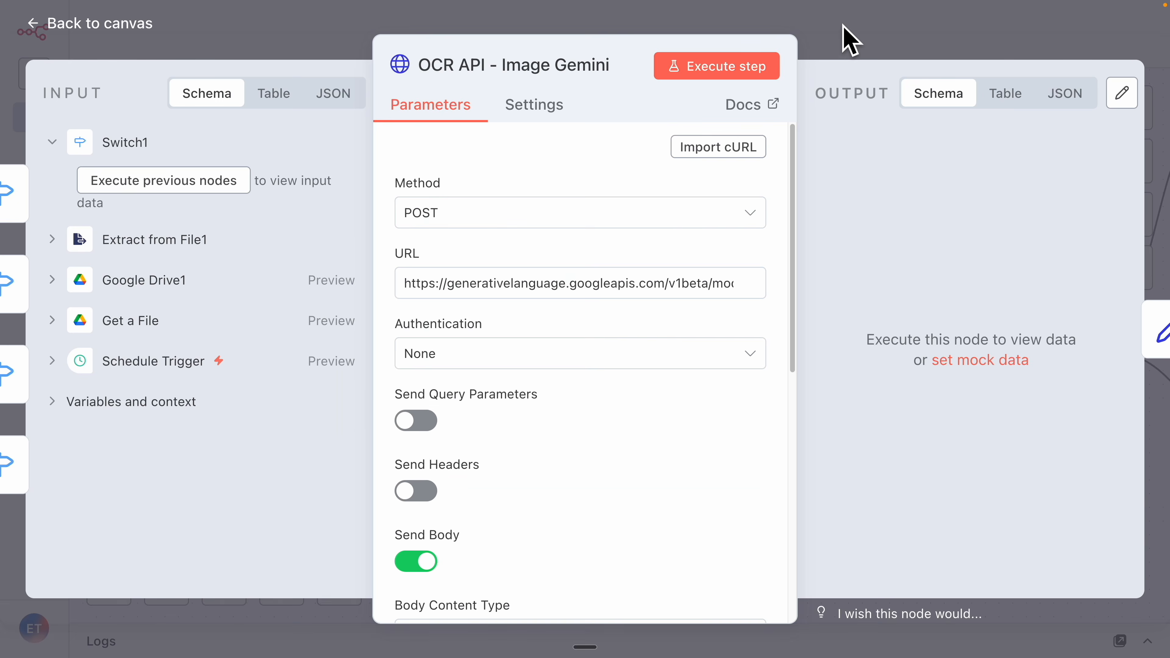
left_click(842, 26)
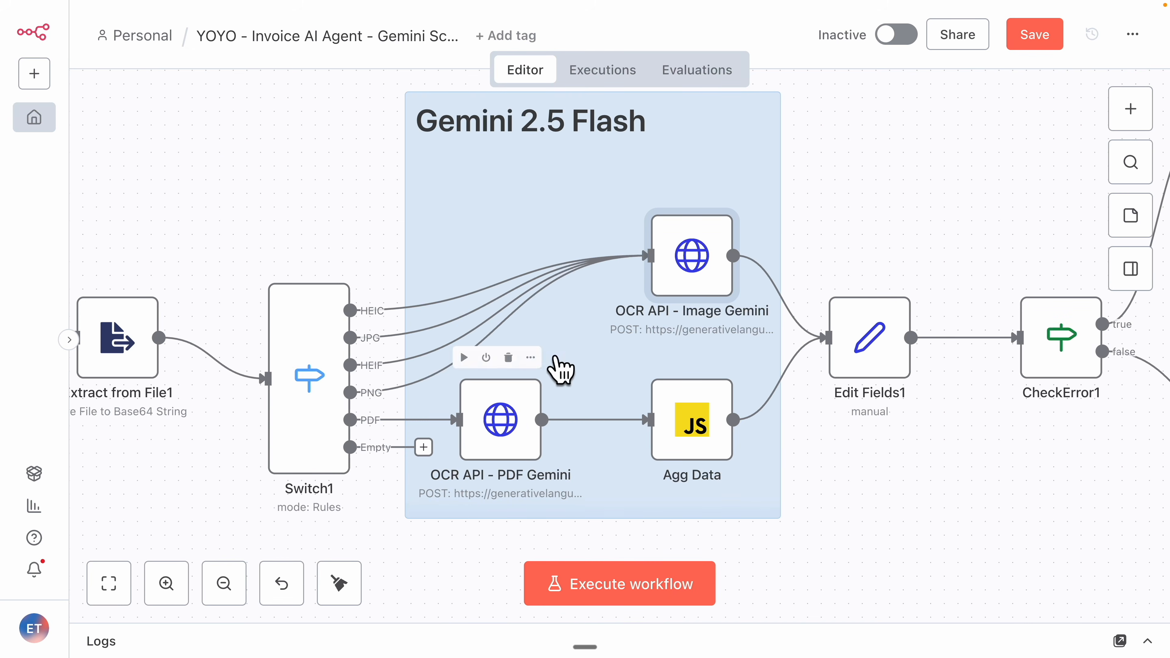
Follow the flow past CheckError1 to the Google Sheets node and review its document, sheet, date and status settings
left_click_drag(923, 455, 668, 436)
scroll(691, 437, "down", 2)
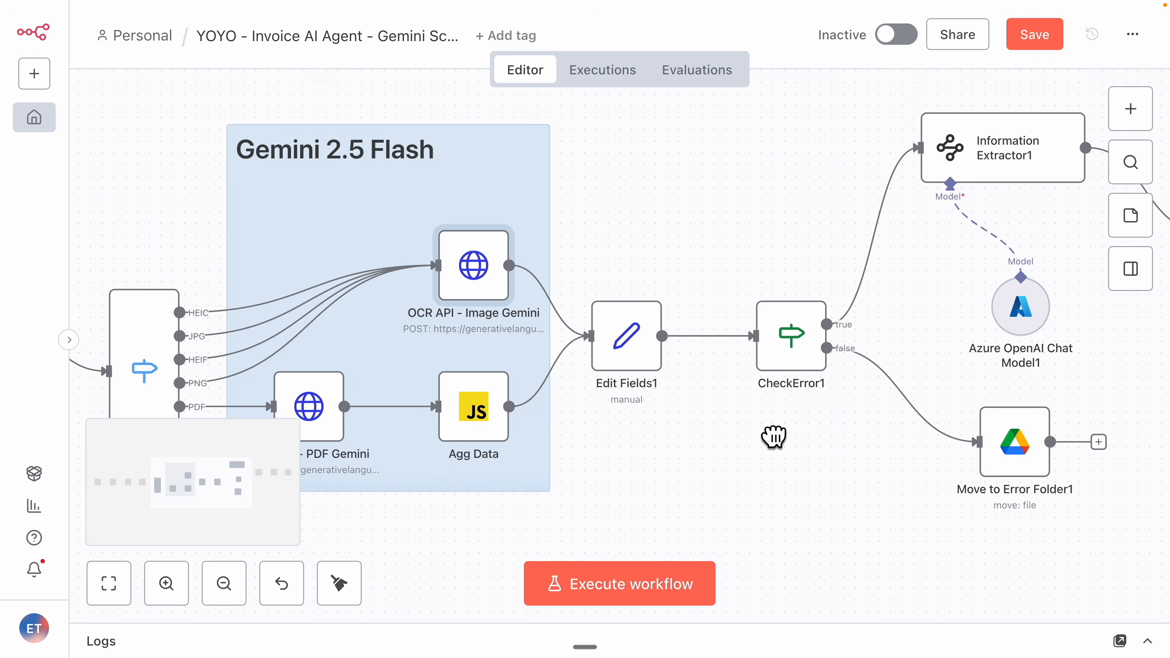
left_click_drag(775, 438, 525, 442)
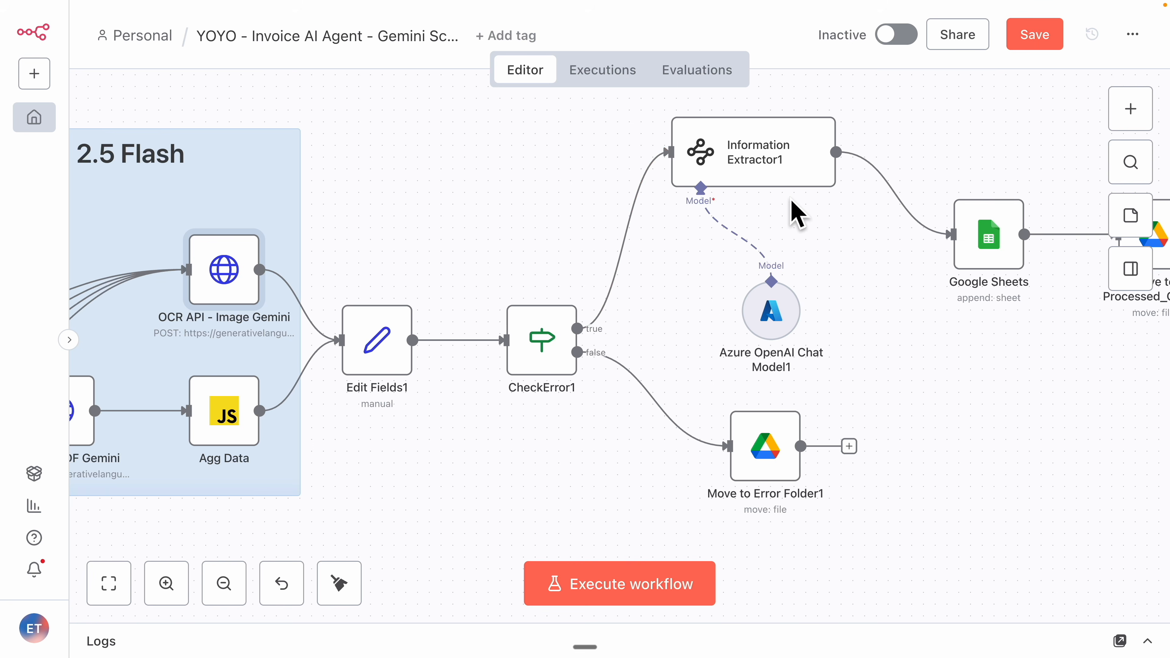
left_click_drag(967, 345, 582, 342)
double_click(597, 259)
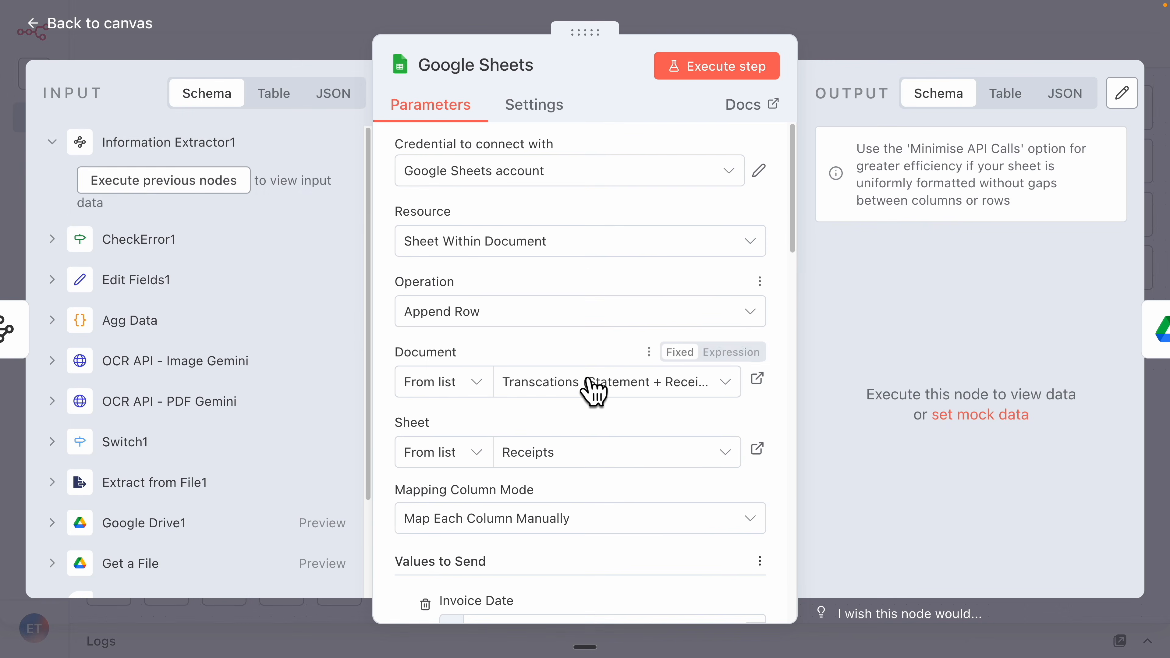
scroll(592, 390, "down", 5)
scroll(586, 383, "down", 1)
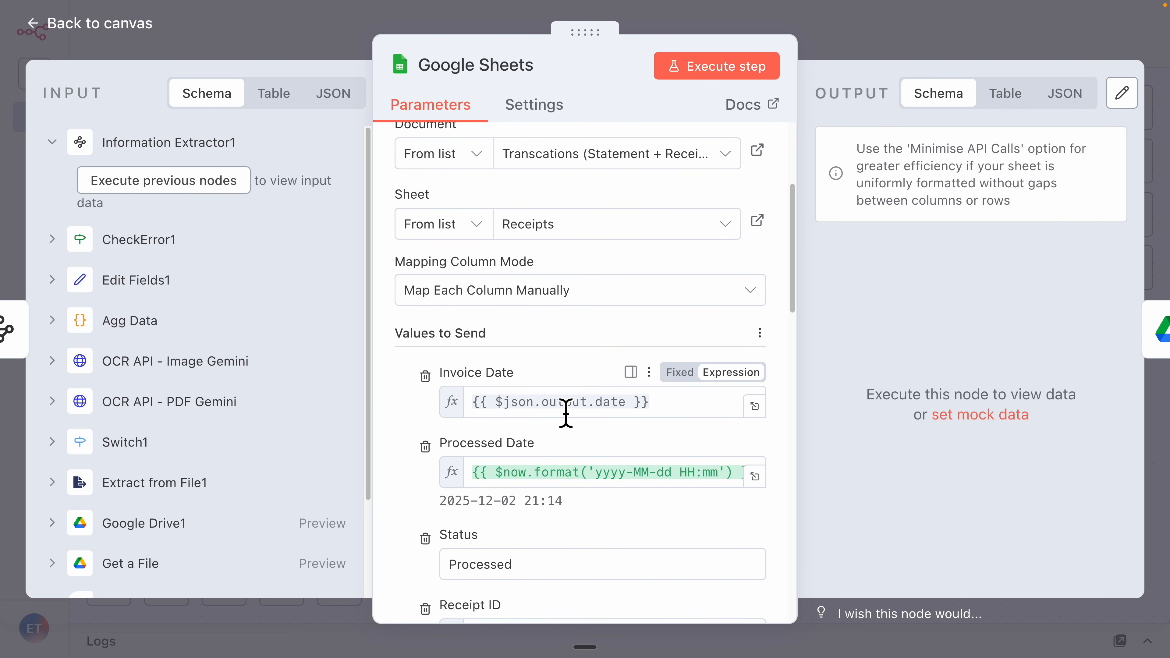
scroll(566, 412, "down", 2)
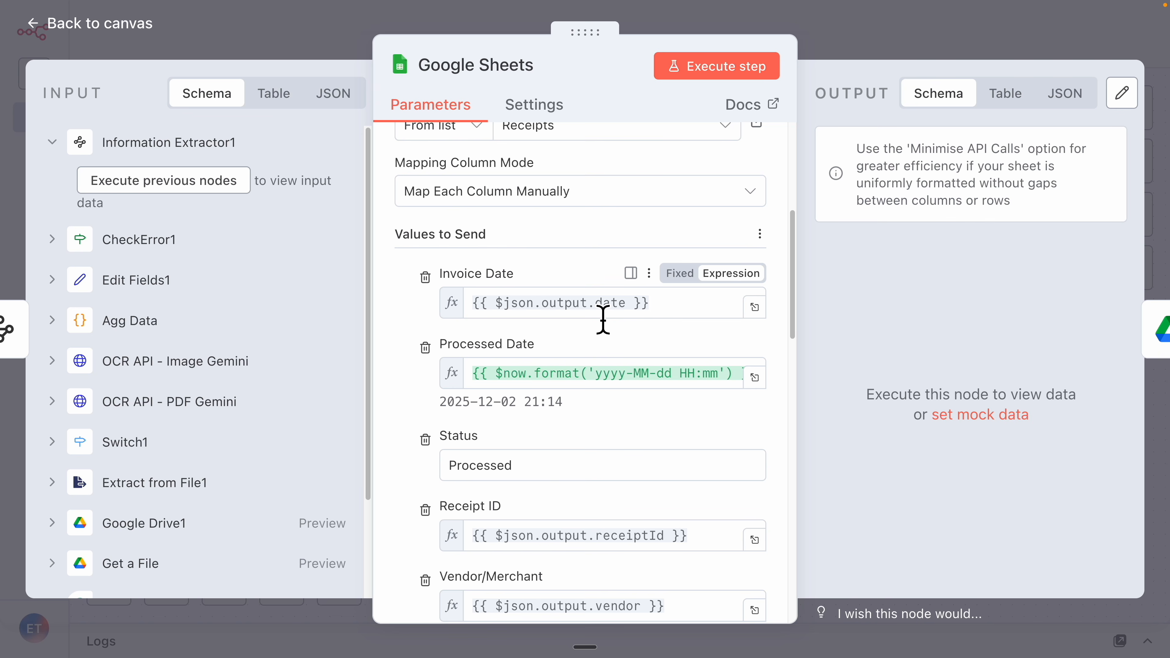
scroll(602, 319, "down", 2)
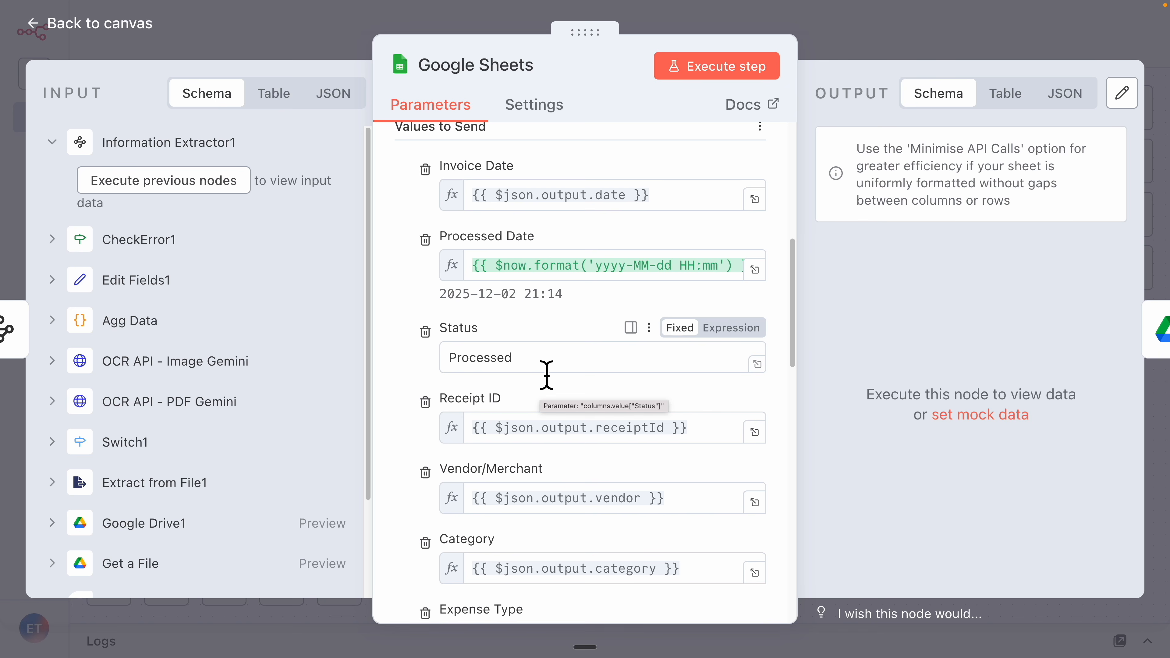
Review the Google Sheets node's remaining column mappings from Receipt ID through CRA Line Item and return to the canvas
scroll(547, 375, "down", 3)
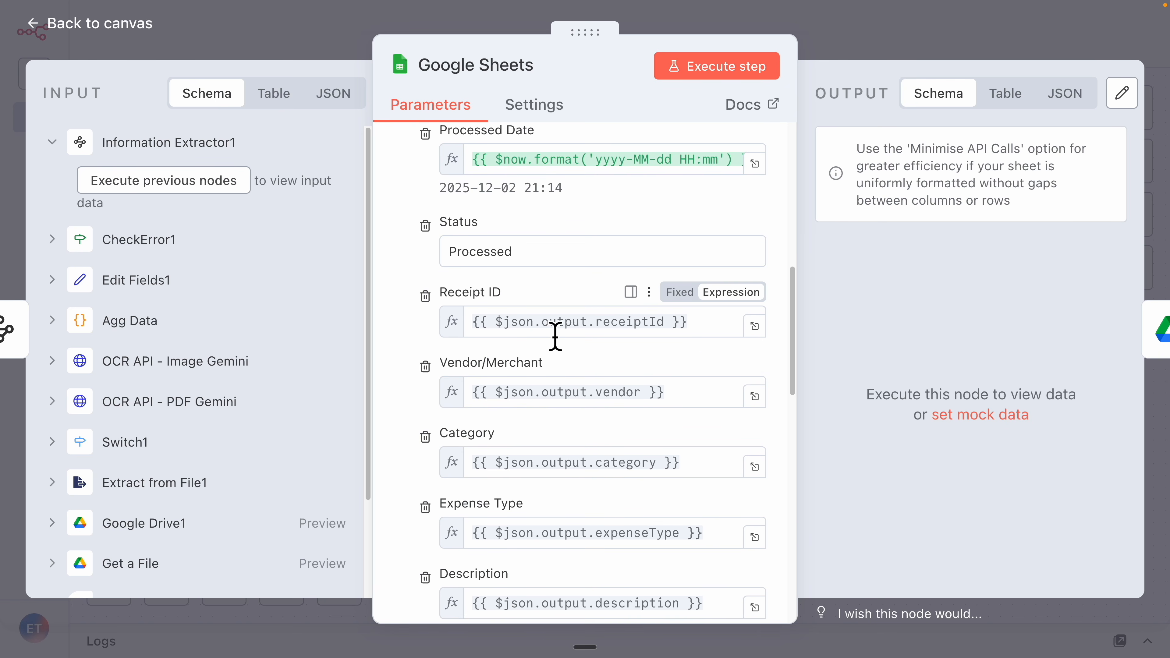
scroll(576, 403, "down", 5)
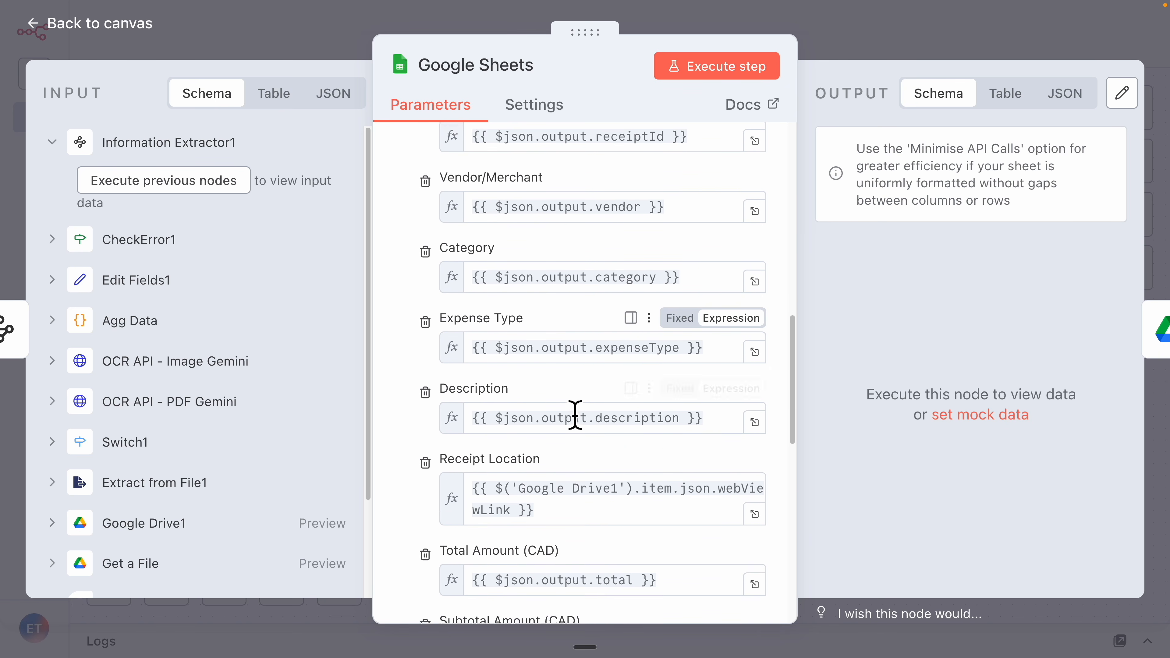
scroll(570, 436, "down", 1)
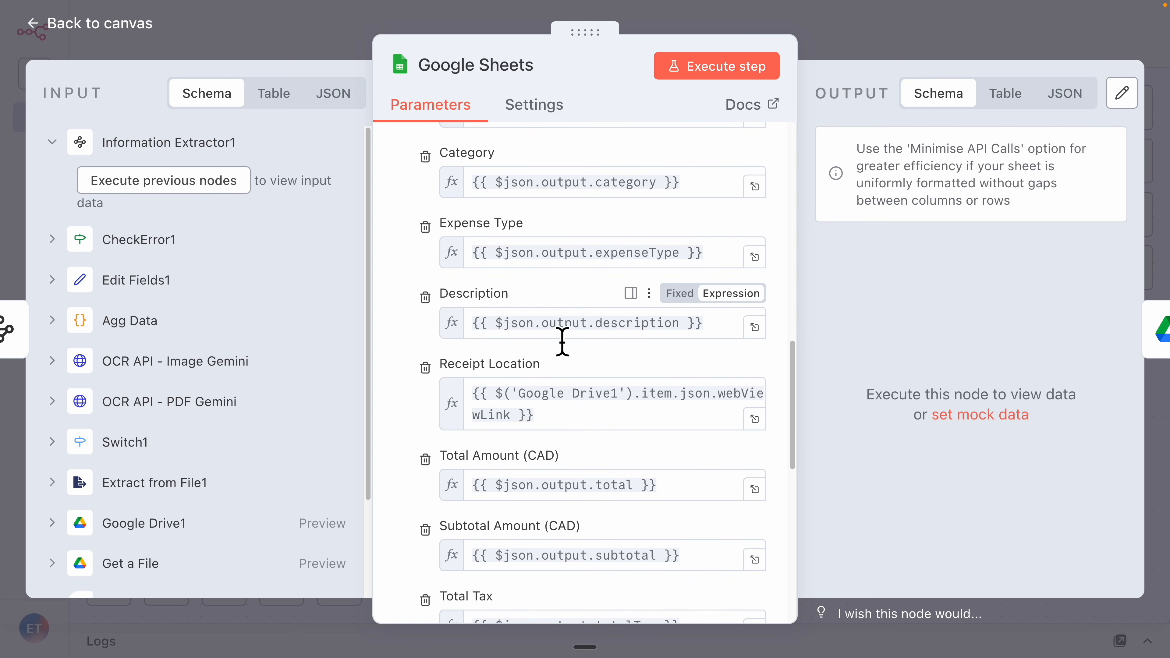
scroll(563, 346, "down", 4)
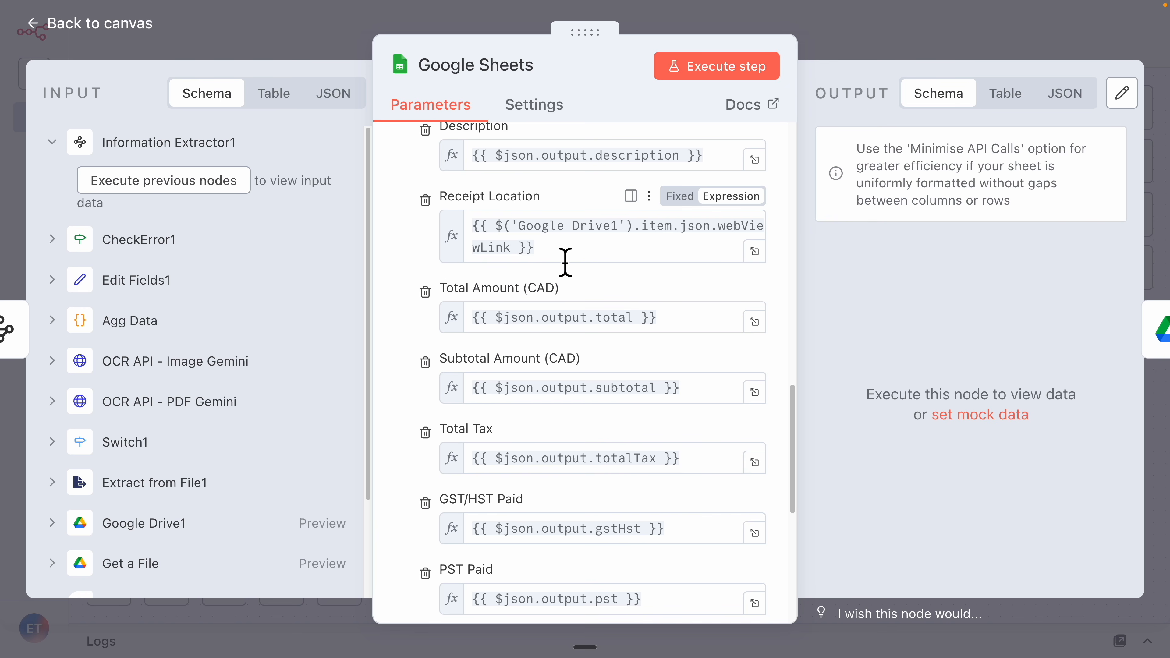
scroll(566, 262, "down", 1)
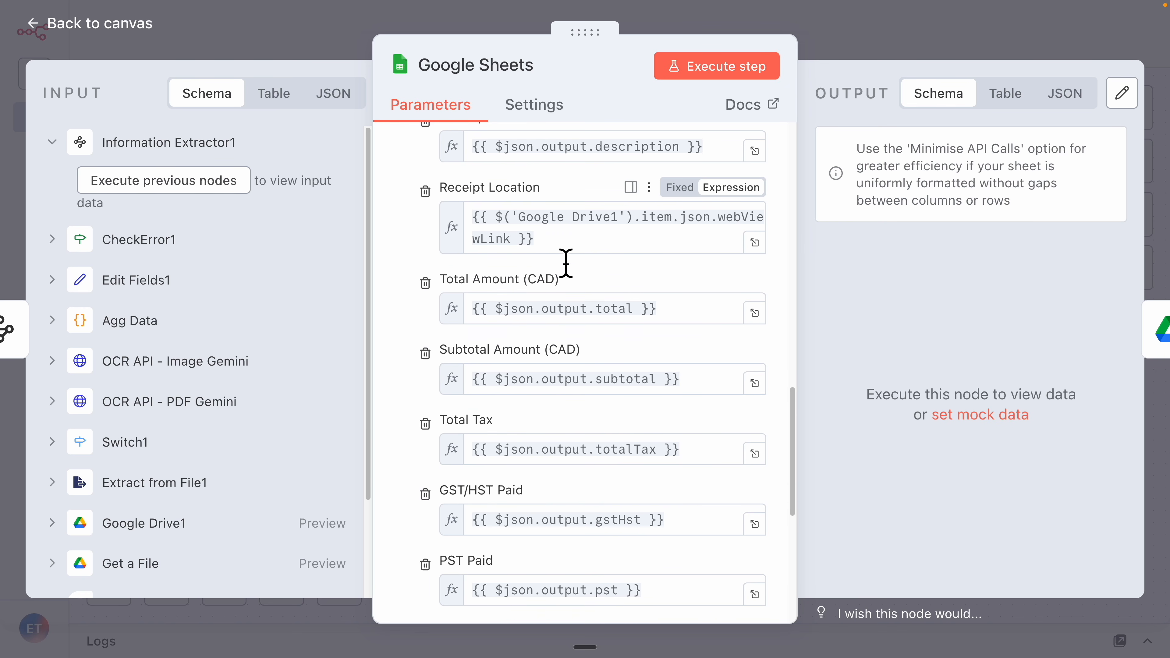
scroll(677, 407, "down", 1)
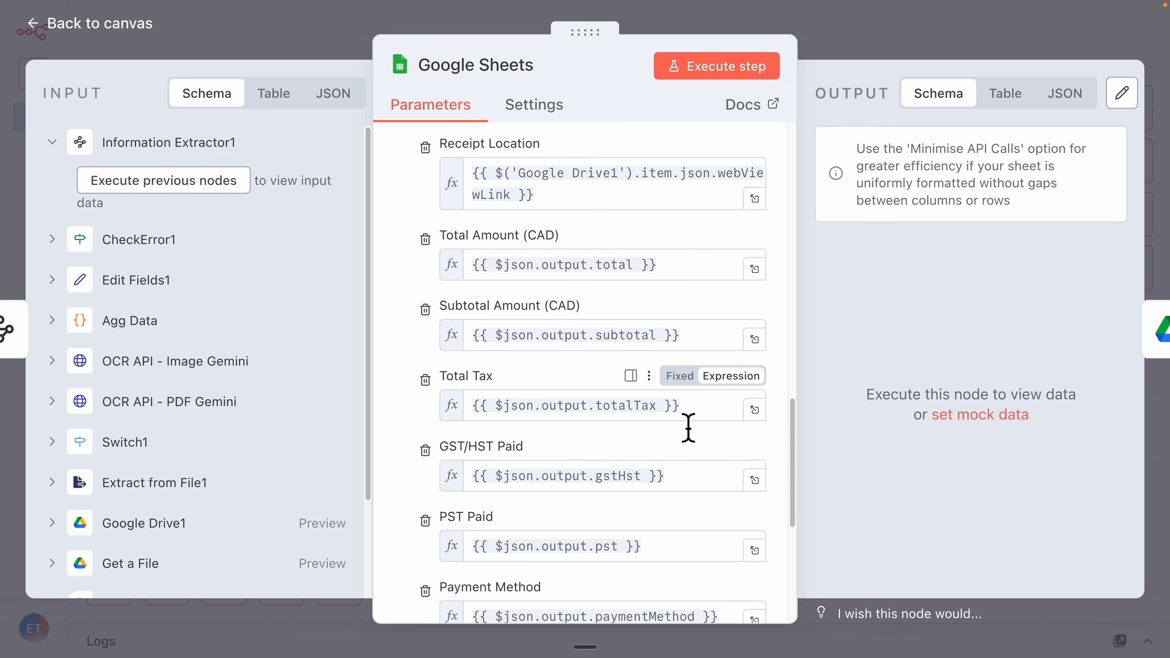
scroll(681, 415, "down", 4)
scroll(687, 435, "down", 4)
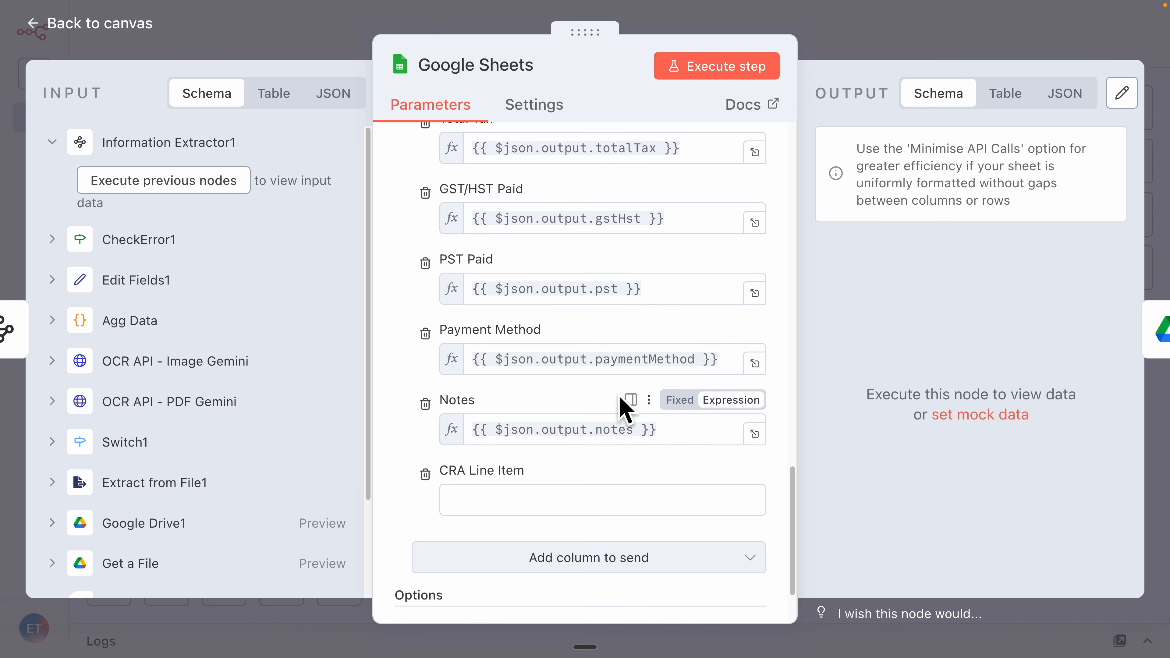
left_click(846, 44)
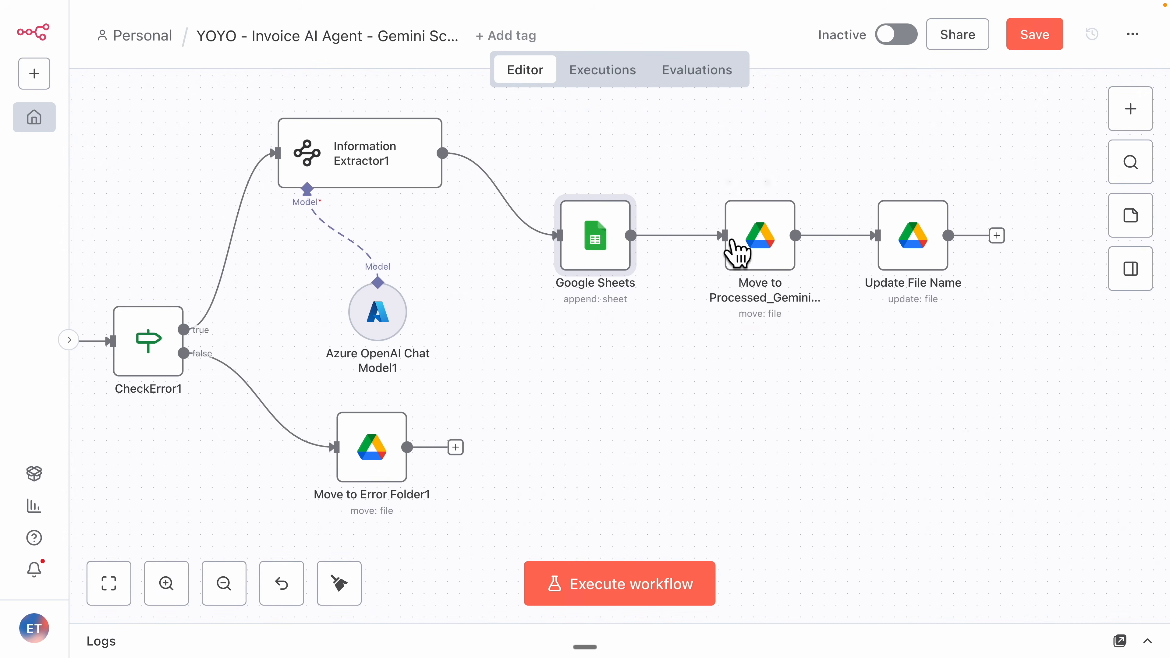
Open the Information Extractor1 node's input schema in the expanded editor and highlight the date property's description text
scroll(621, 403, "left", 2)
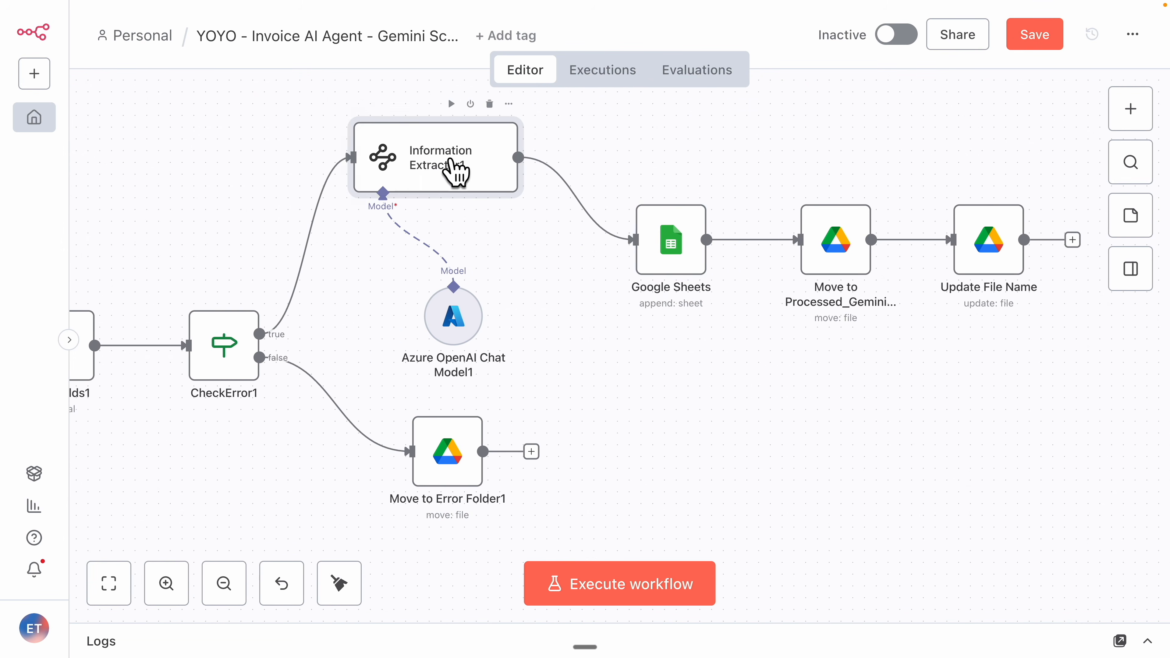
double_click(371, 155)
left_click(746, 334)
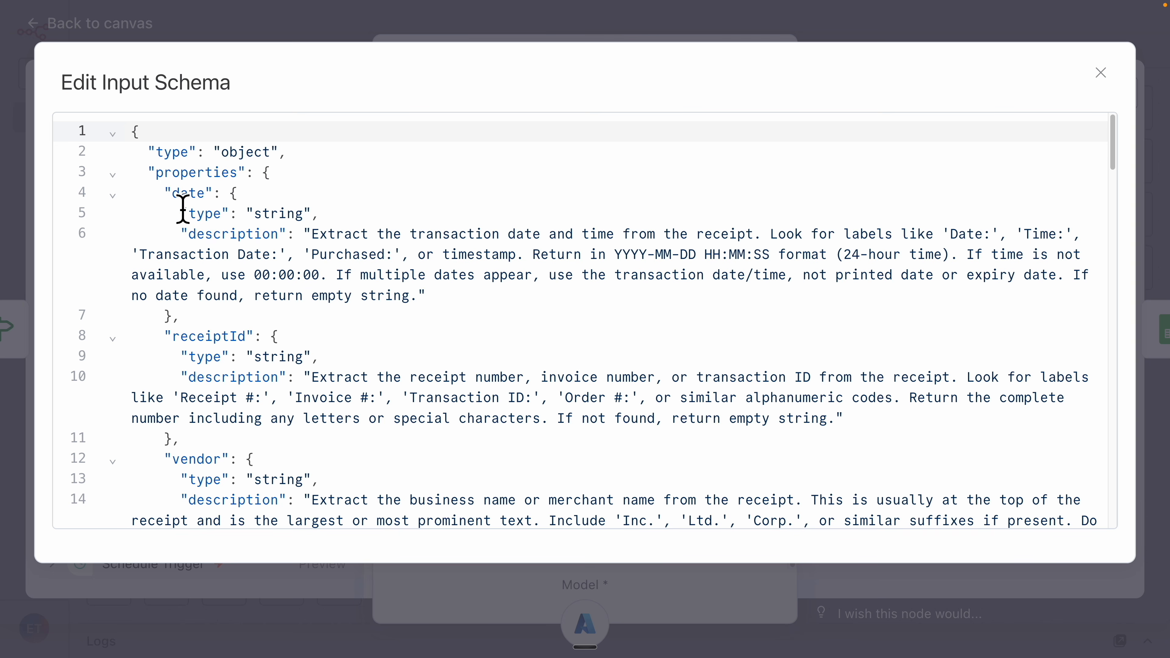
left_click_drag(307, 242, 429, 313)
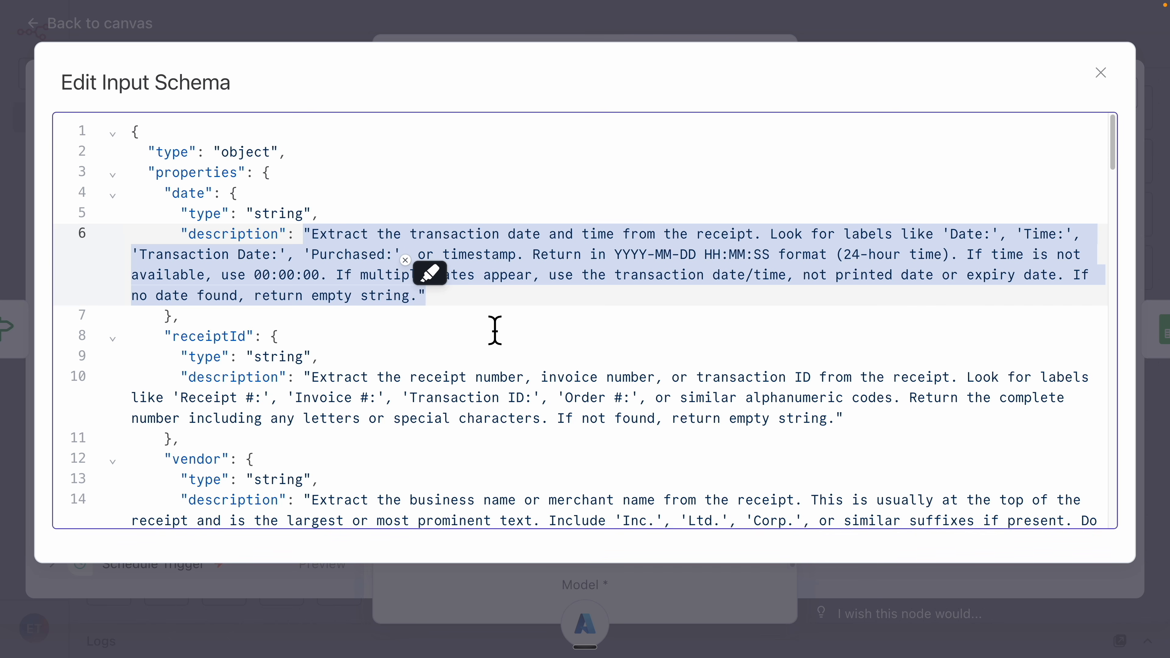
Review the schema from receiptId to the required list, highlight the paymentMethod property, and return to the canvas
scroll(343, 332, "down", 1)
scroll(261, 344, "down", 18)
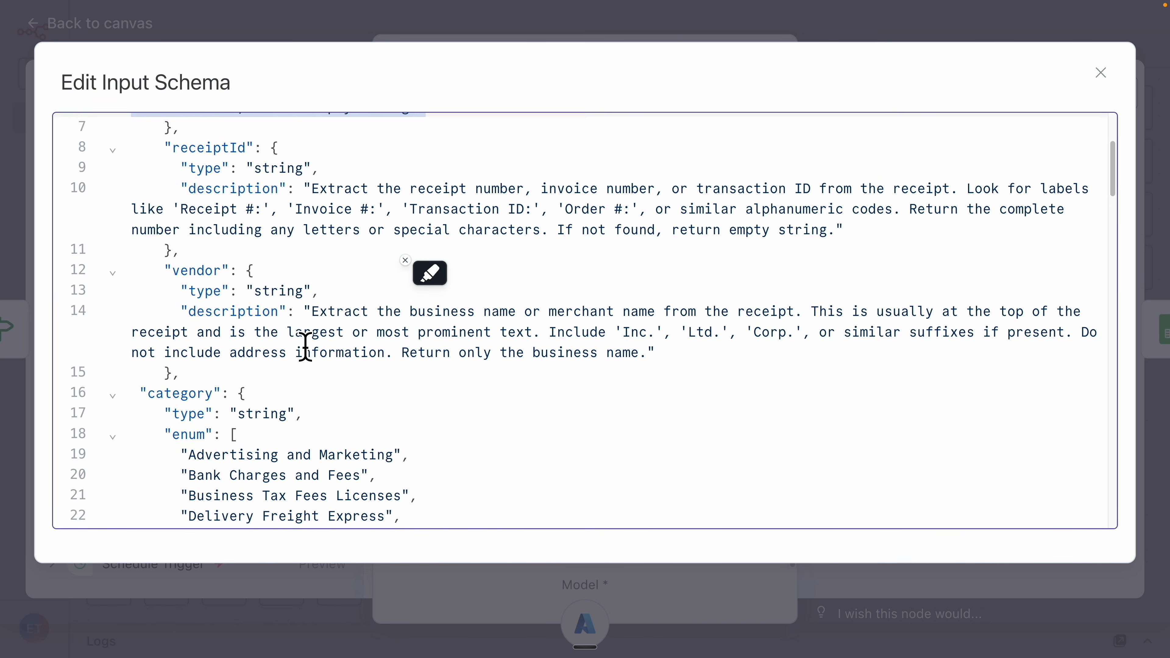
scroll(254, 294, "down", 3)
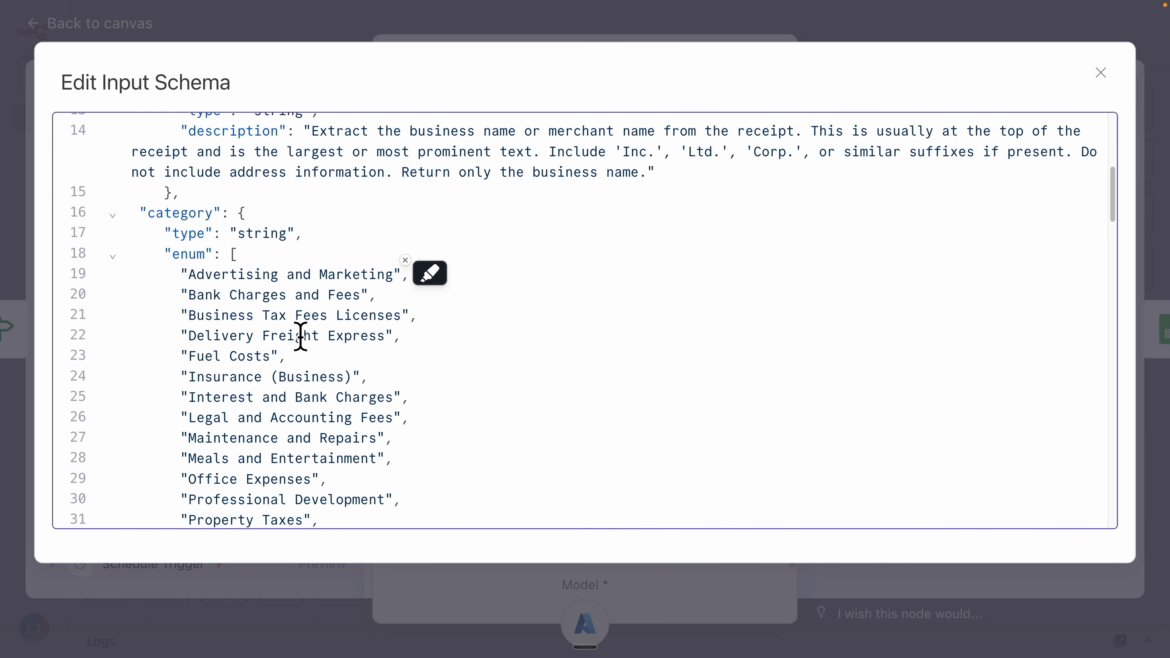
scroll(261, 405, "down", 20)
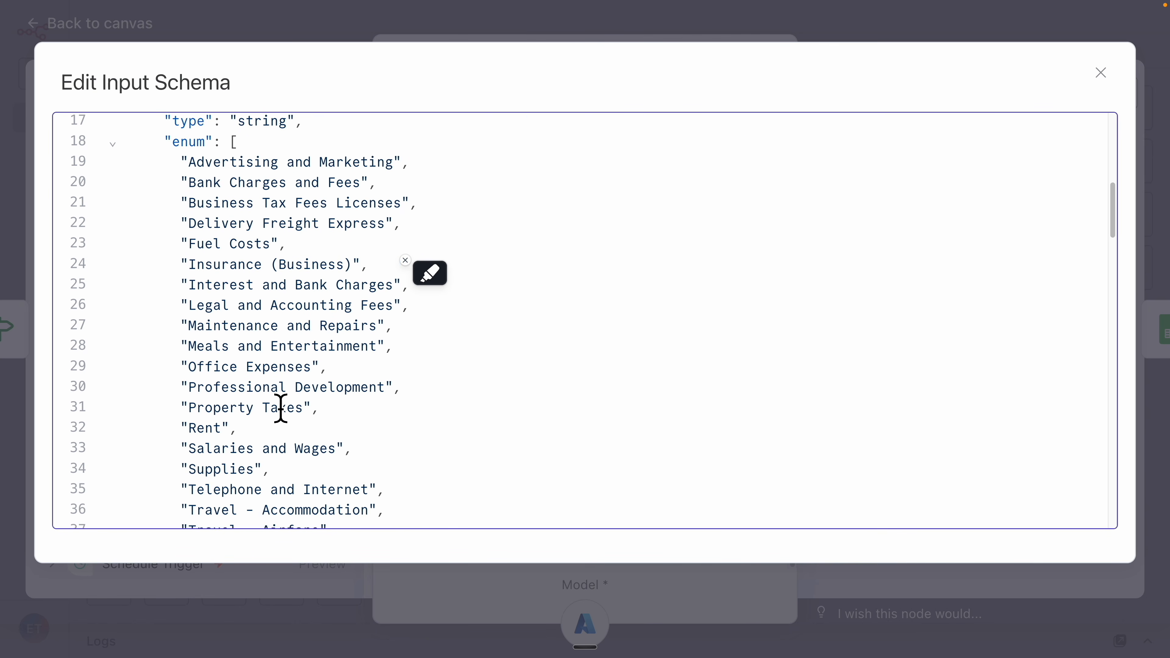
scroll(263, 370, "down", 1)
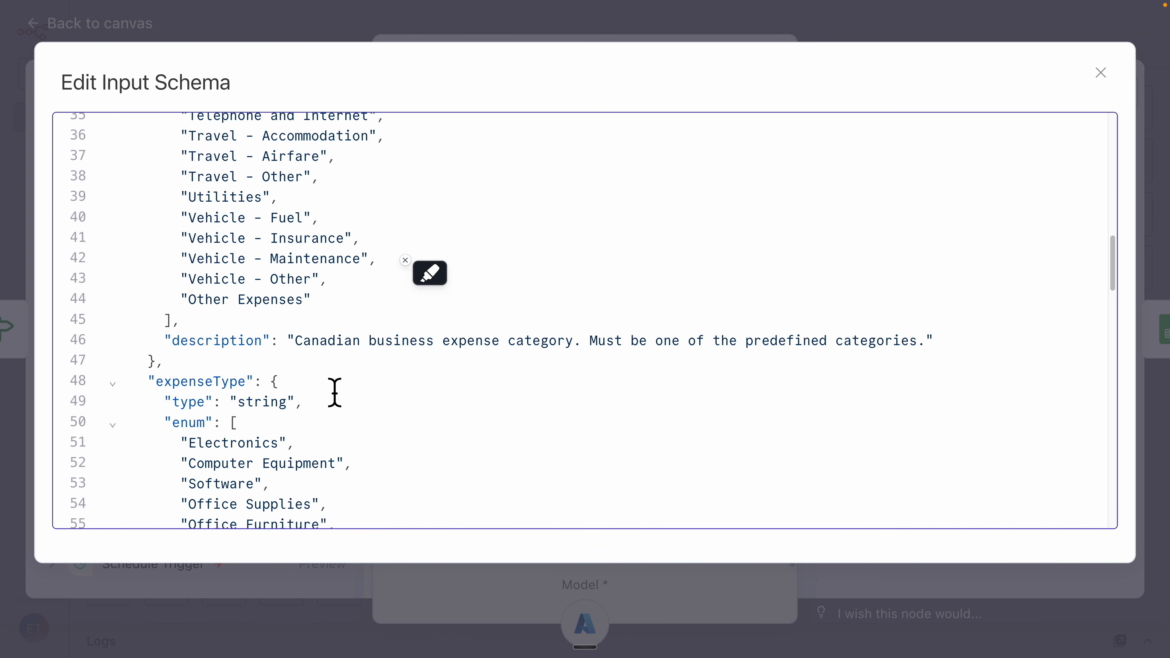
scroll(331, 392, "down", 20)
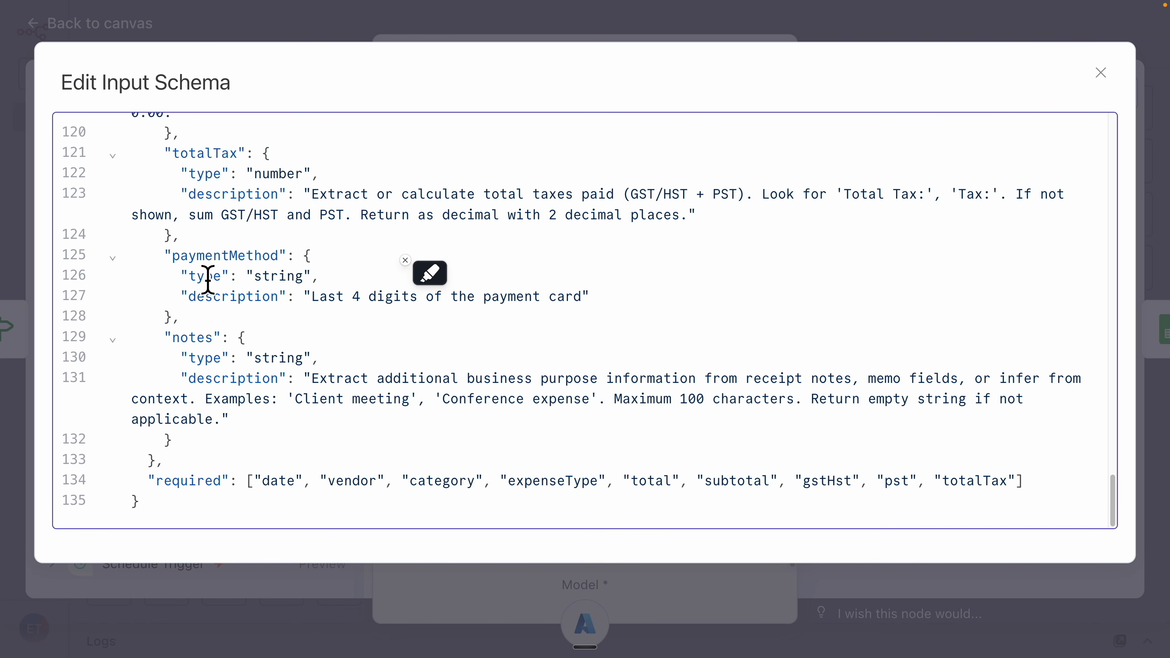
left_click_drag(164, 256, 332, 313)
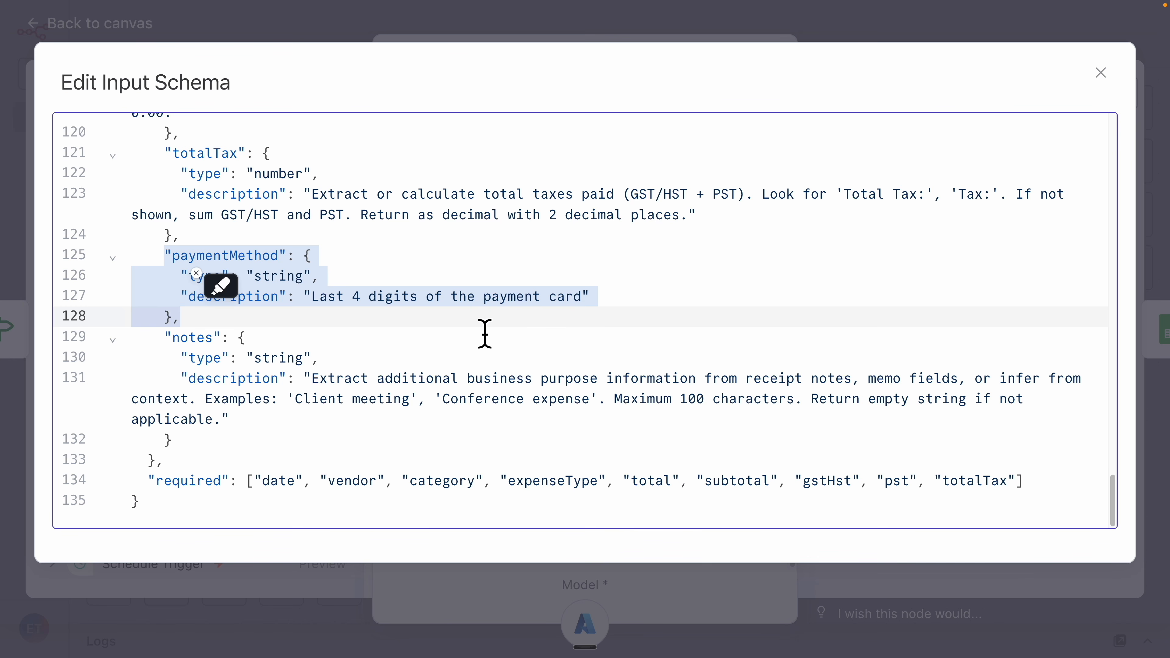
left_click(812, 27)
left_click(833, 29)
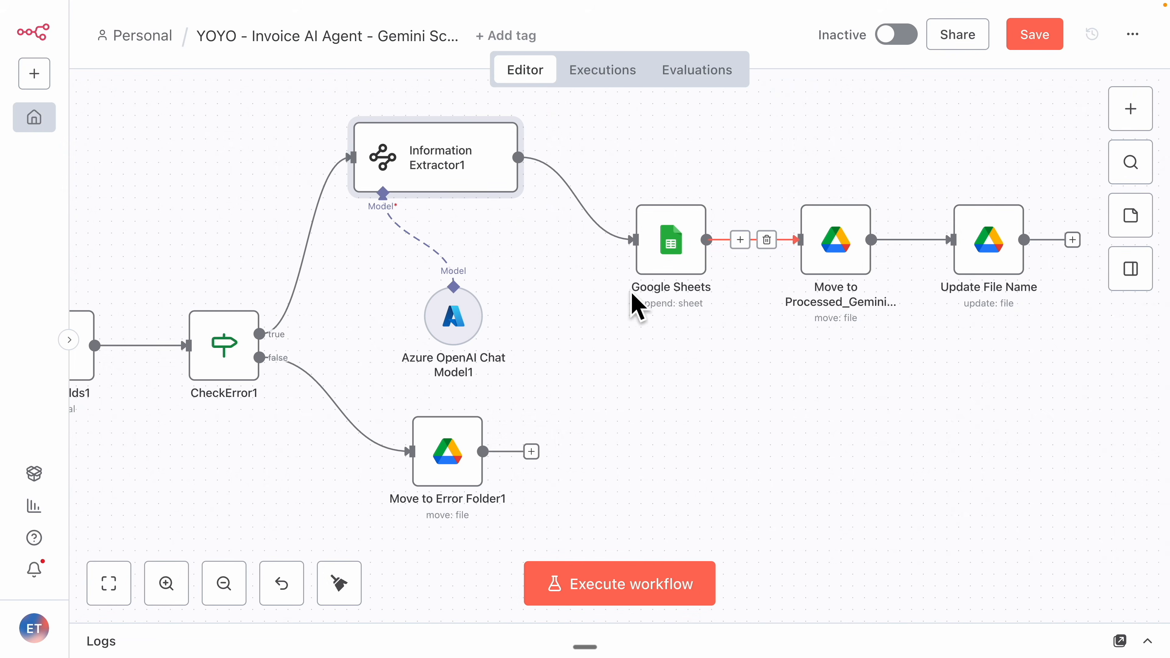
Follow the flow from Information Extractor1 through Google Sheets, the move to the Processed_Gemini folder and Update File Name
scroll(507, 315, "down", 2)
left_click_drag(548, 318, 695, 298)
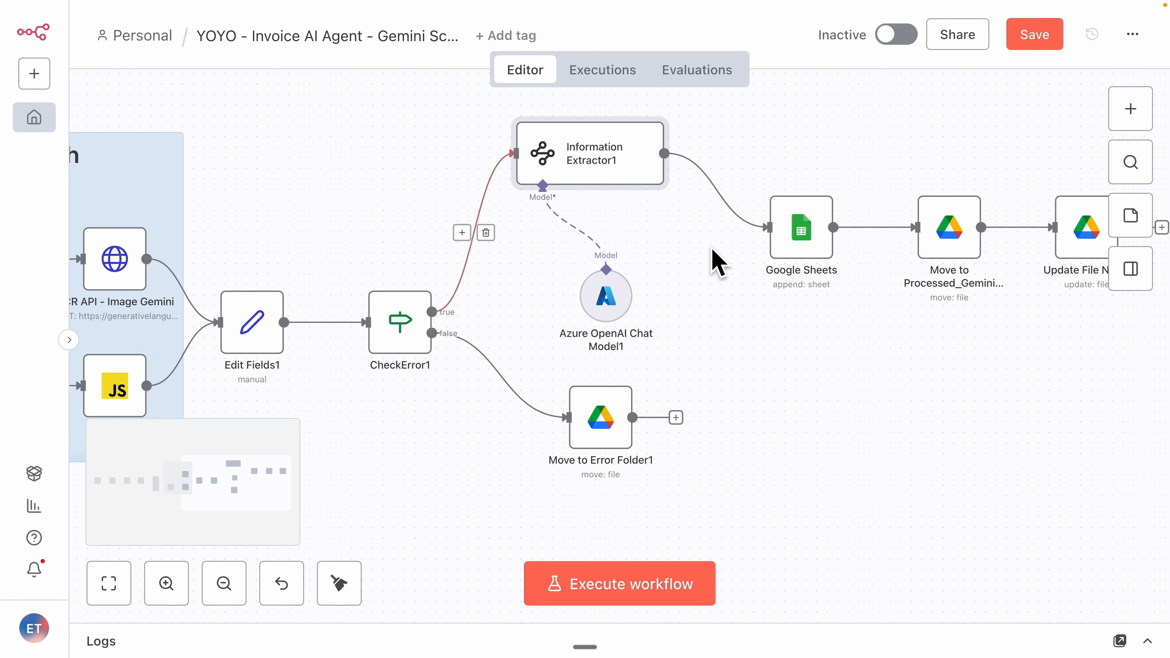
left_click_drag(836, 388, 597, 382)
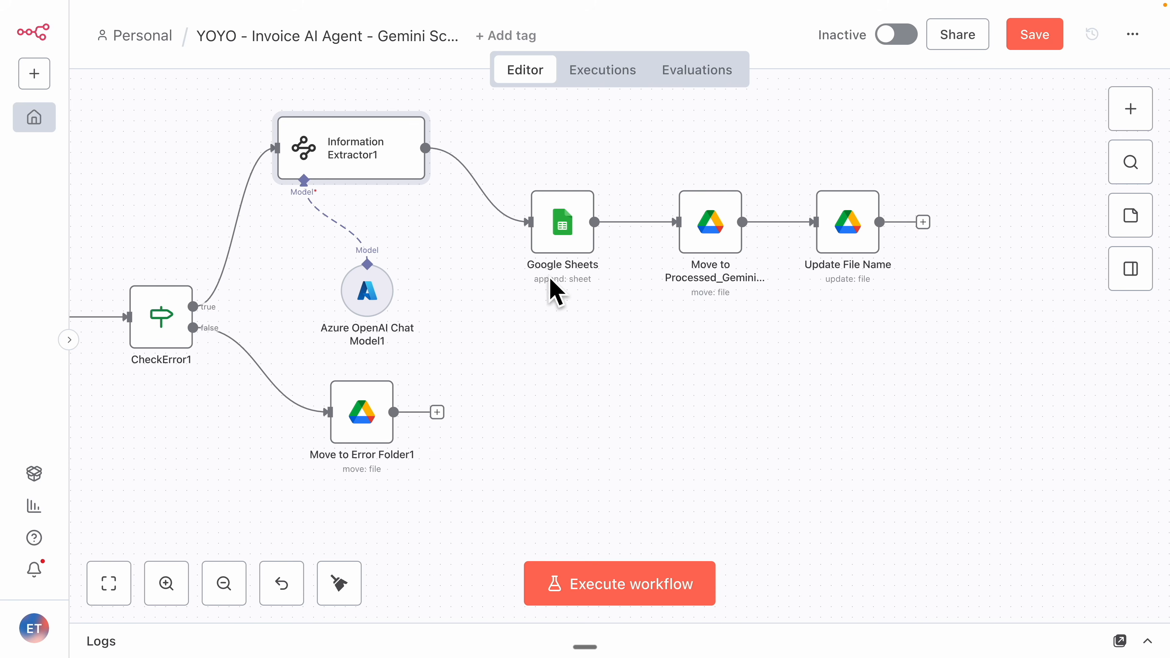
scroll(723, 305, "up", 3)
left_click_drag(799, 334, 700, 397)
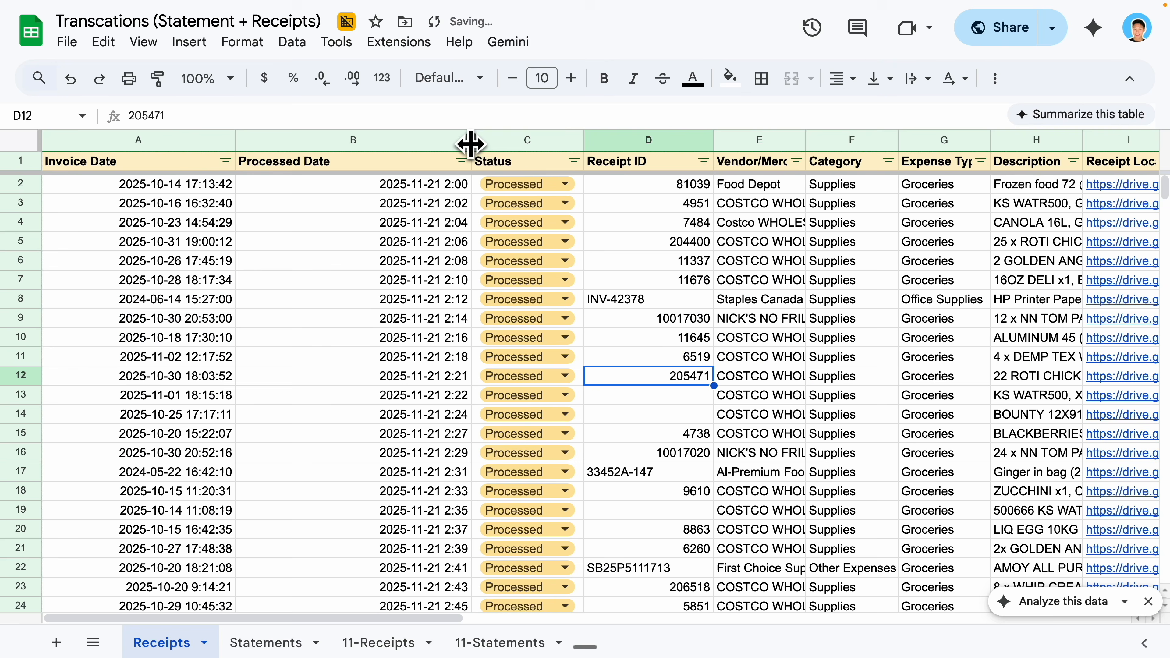
Switch to the Google Sheets Receipts sheet, narrow the Invoice Date and Processed Date columns, and review row 4's values and receipt link preview
left_click_drag(470, 144, 342, 144)
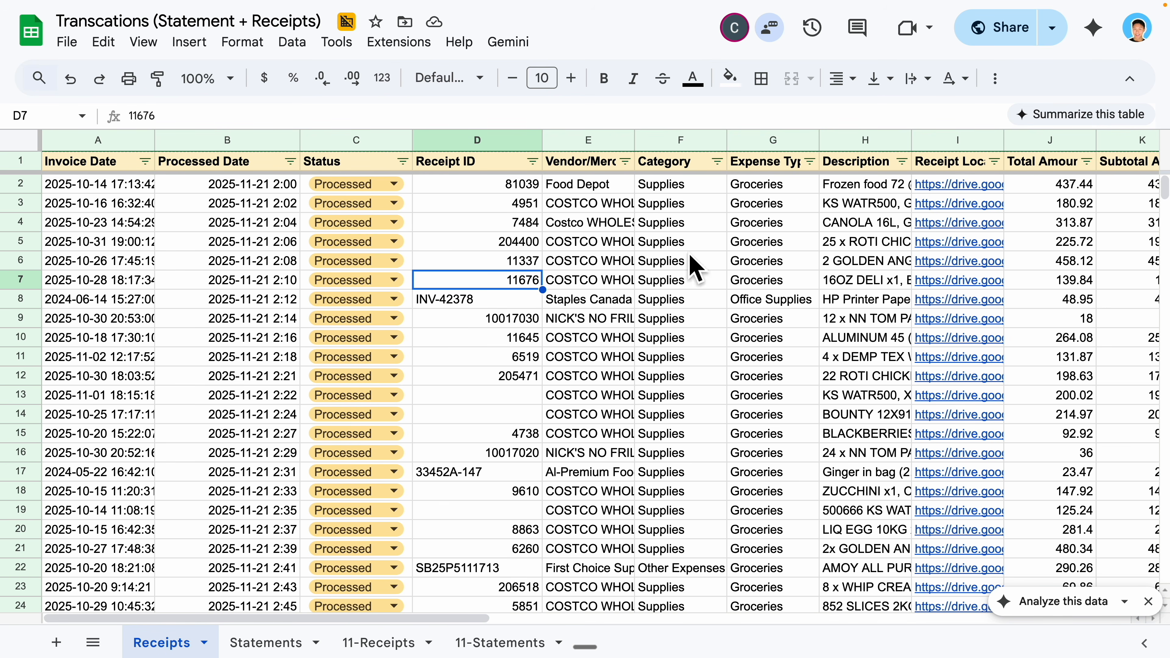
left_click(109, 223)
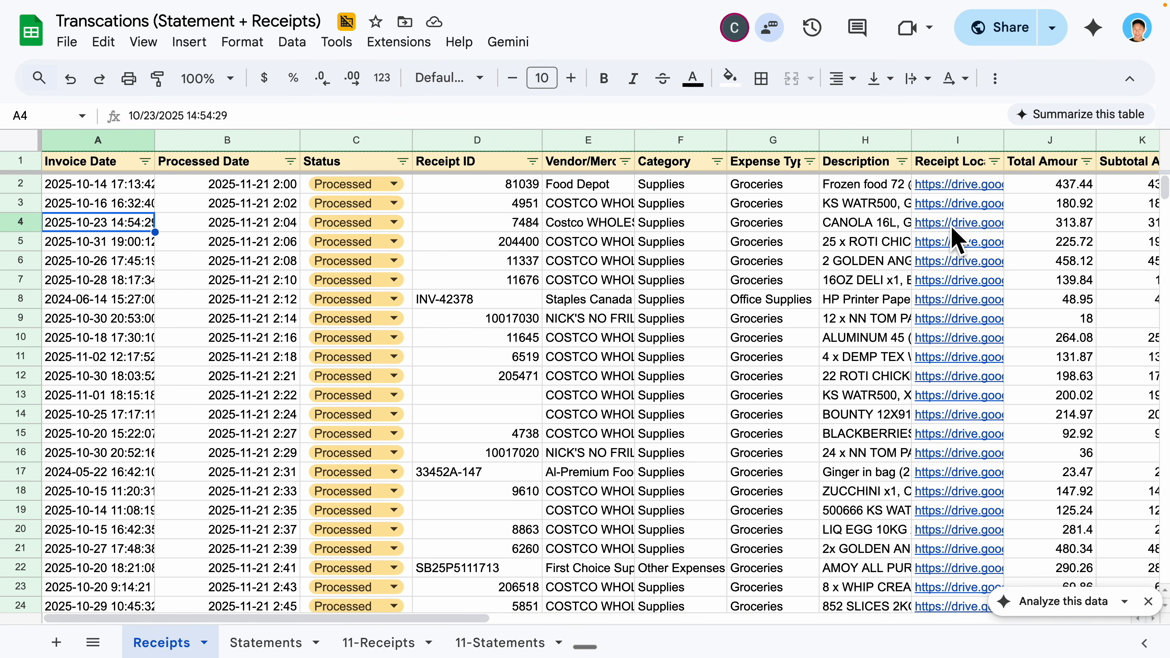
left_click(1072, 226)
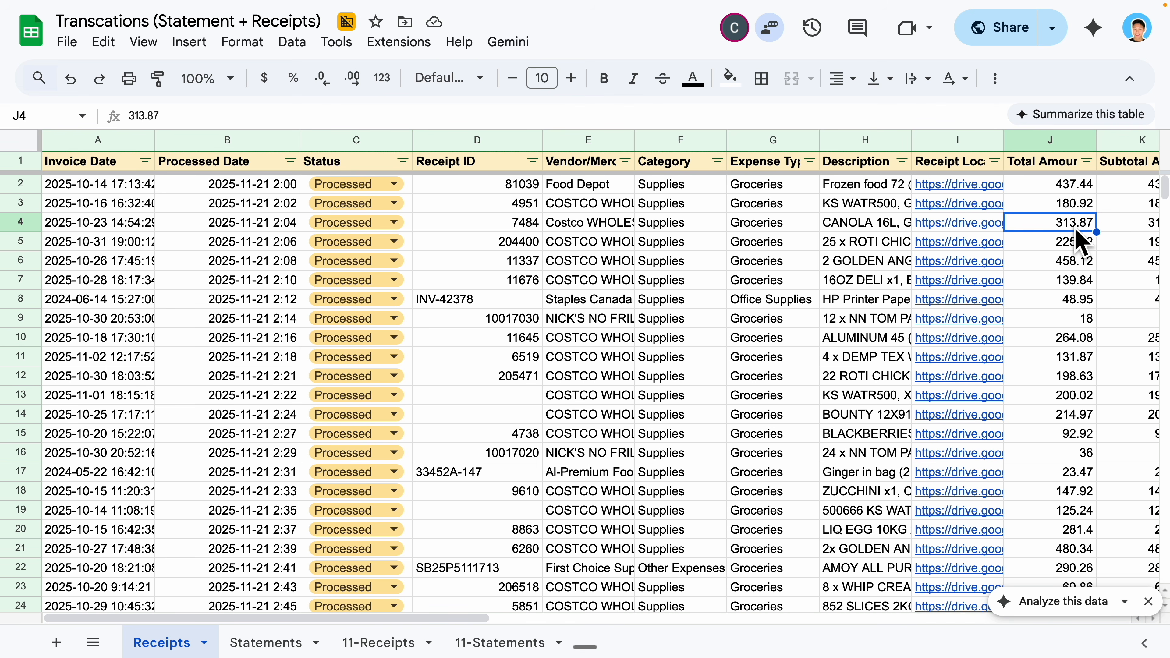
left_click(967, 226)
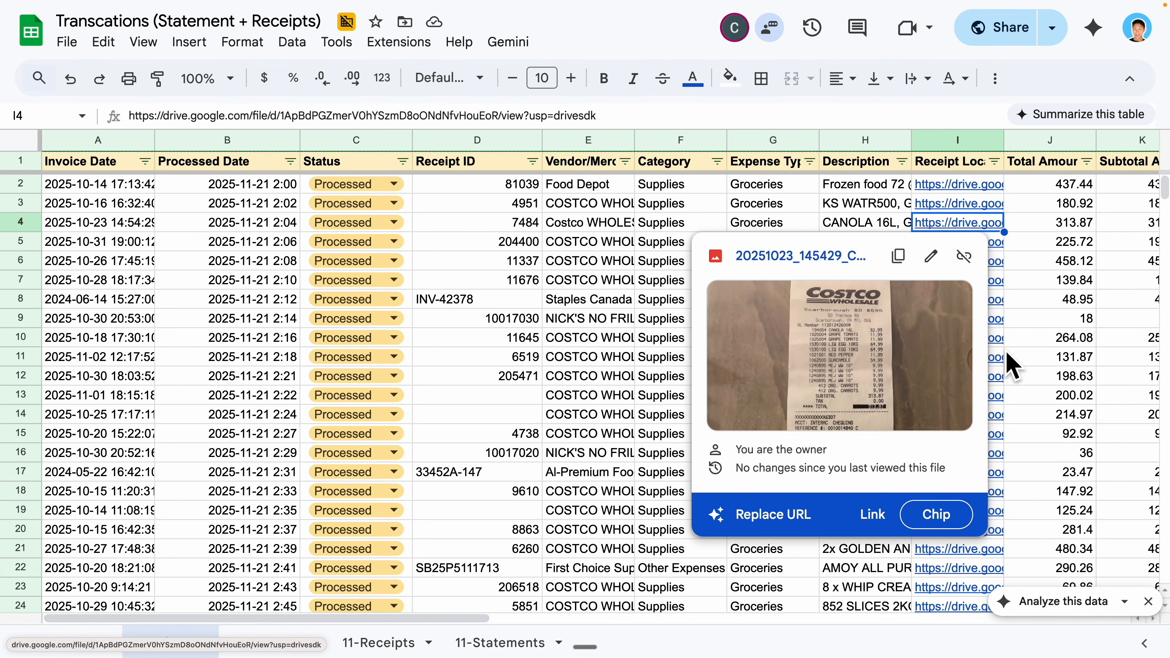
left_click_drag(357, 619, 685, 620)
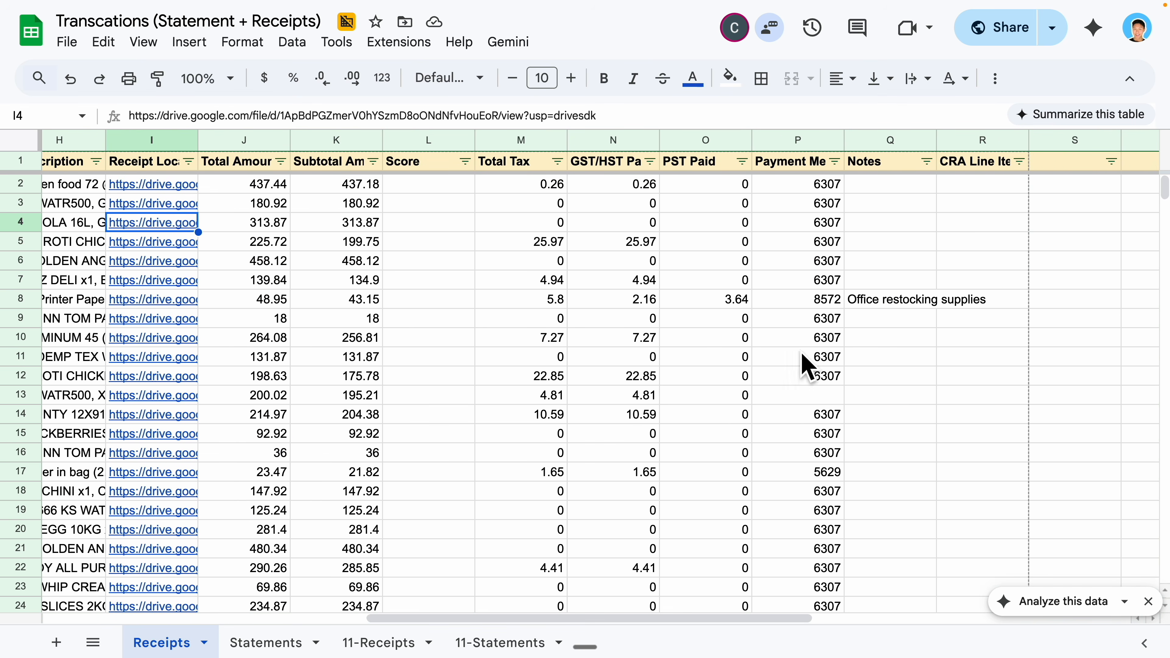
left_click_drag(386, 619, 213, 619)
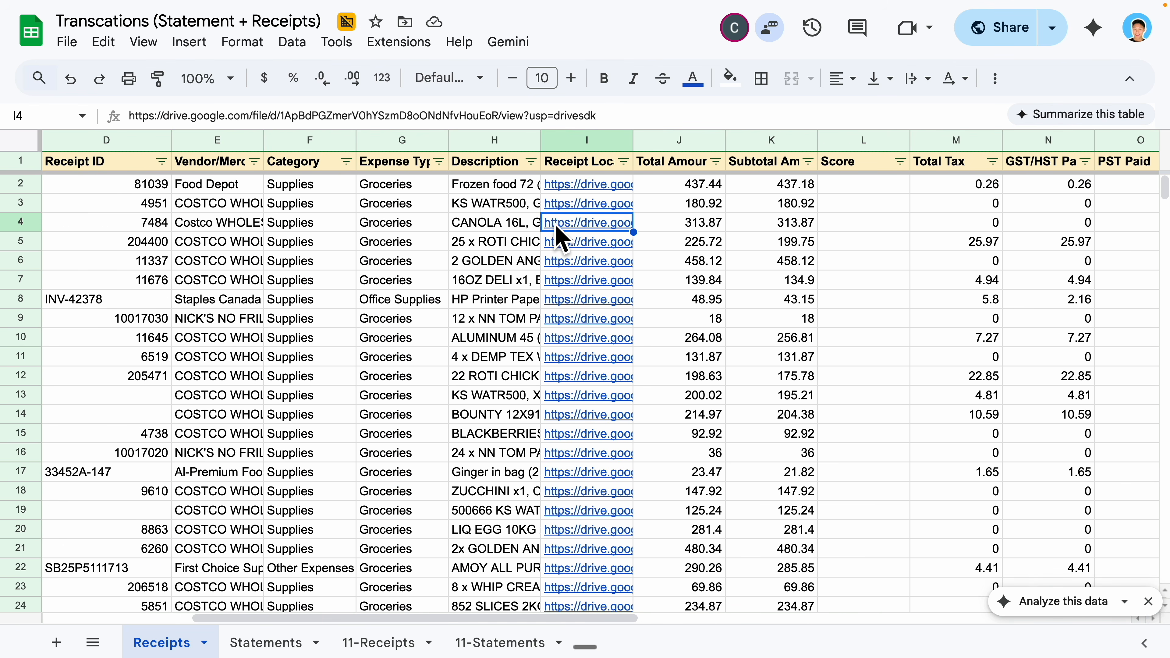
Open row 4's linked receipt image, close it, and highlight the row's entries from Invoice Date to Description
left_click(595, 228)
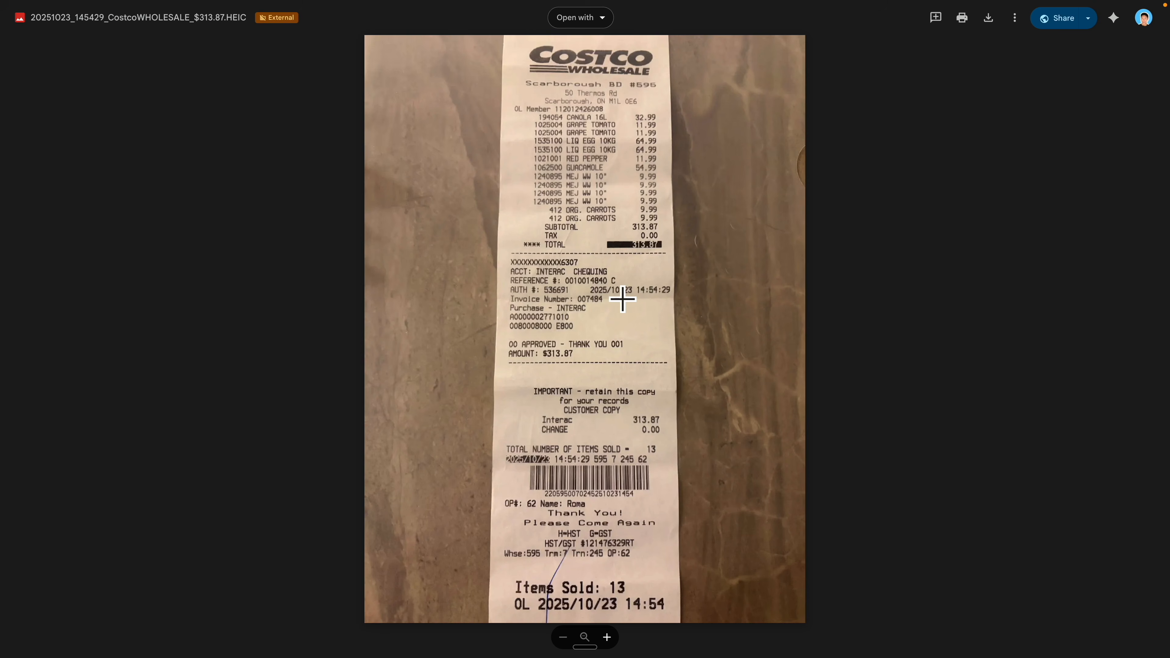
key("super+w")
left_click_drag(885, 221, 97, 229)
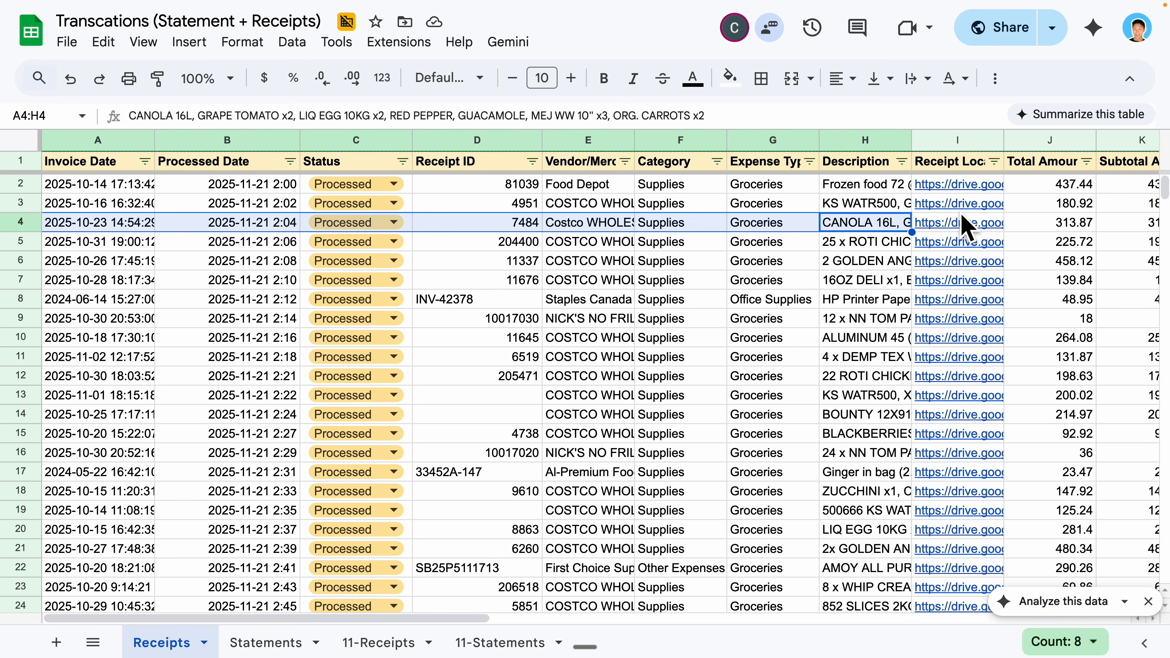
left_click(525, 224)
Find the FOODSUP receipt in row 38 and check its vendor, total amount and linked receipt preview
scroll(529, 271, "down", 5)
scroll(530, 267, "down", 1)
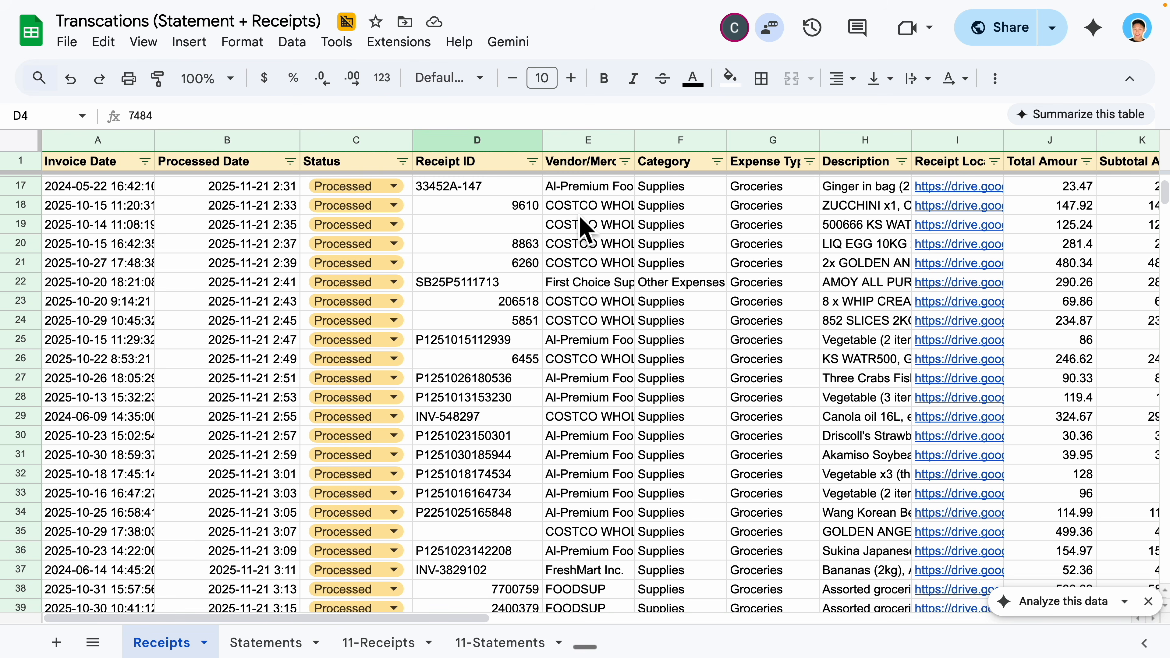
scroll(575, 268, "down", 2)
left_click(585, 518)
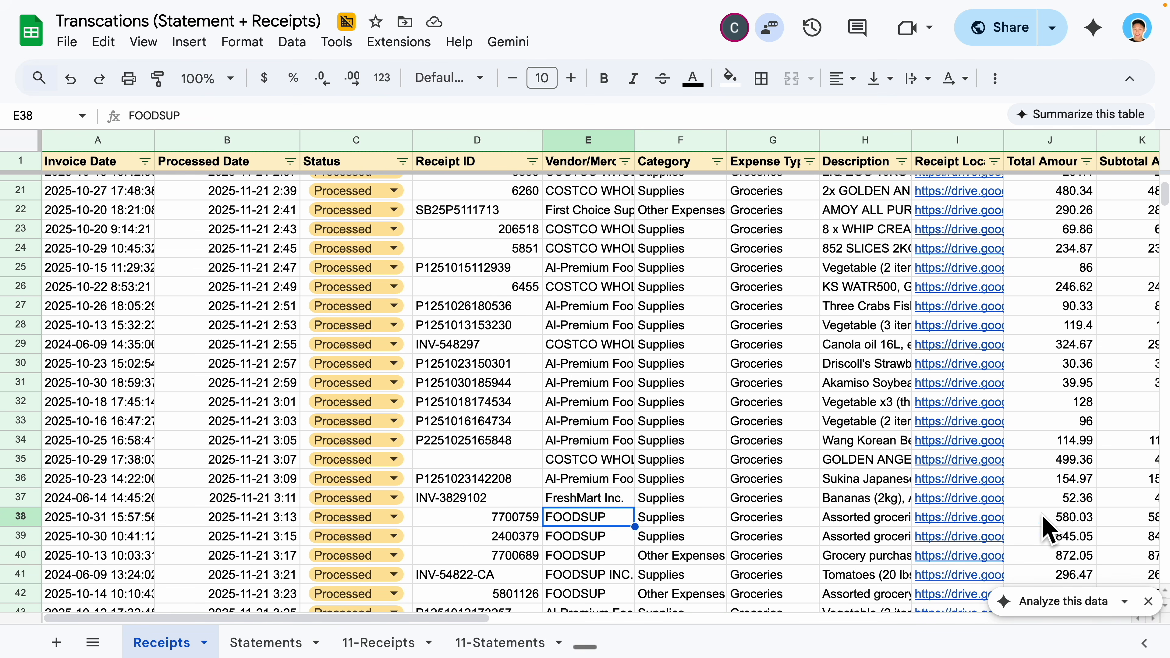
left_click(1048, 523)
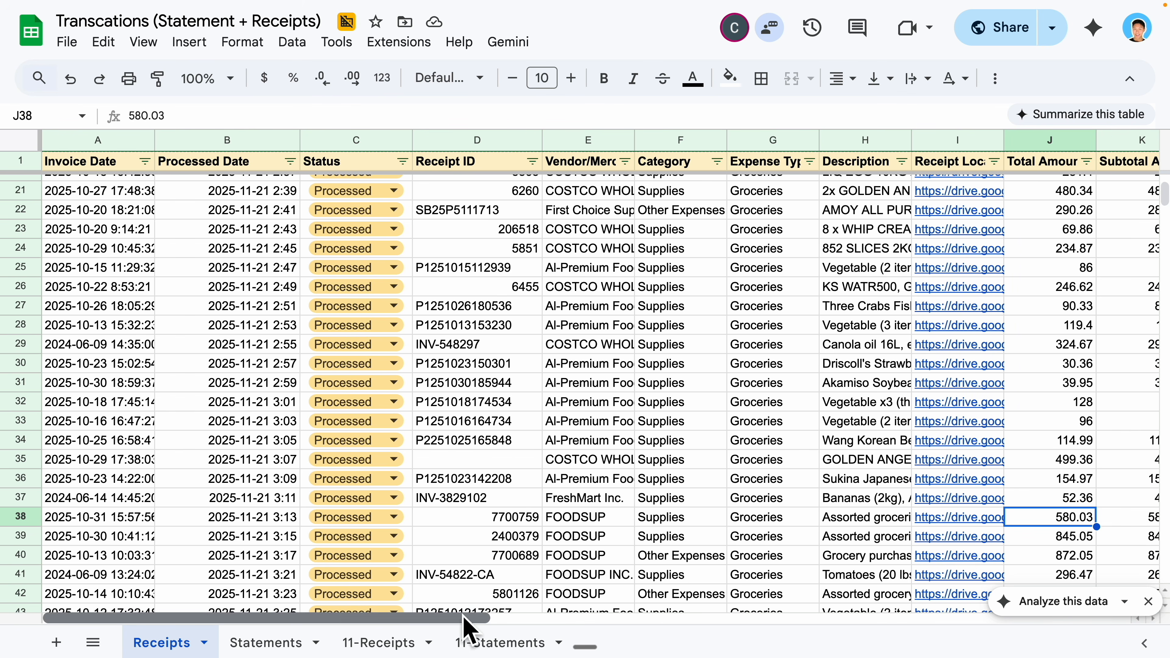
left_click_drag(470, 619, 515, 619)
left_click(860, 523)
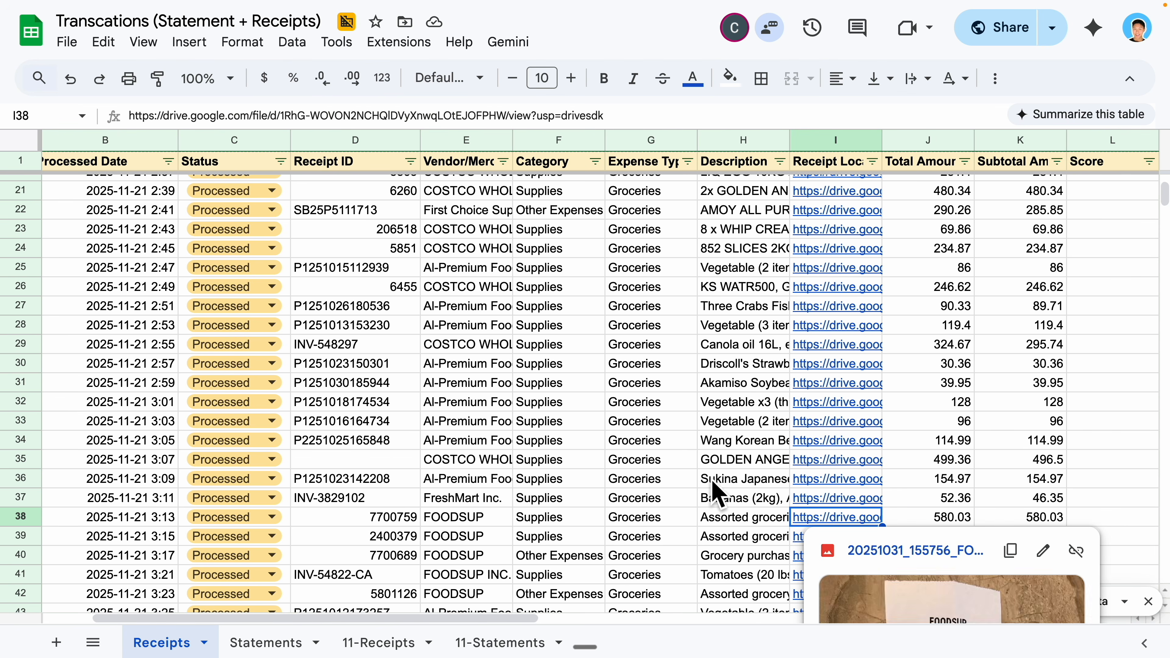
scroll(719, 491, "down", 5)
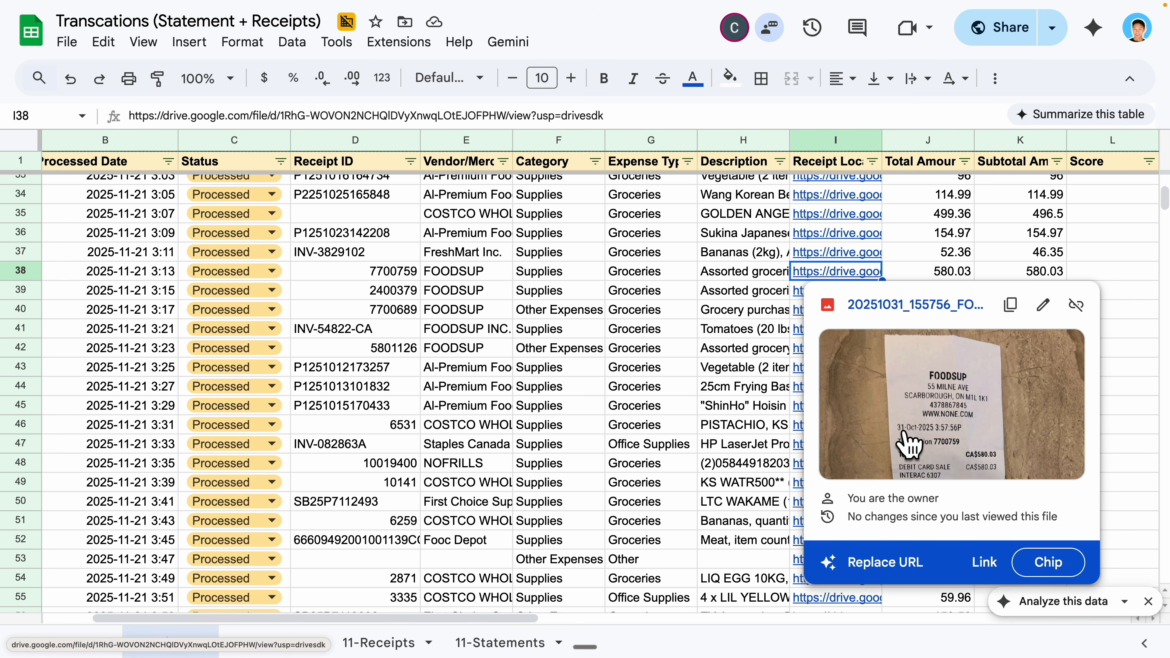
Compare row 38's invoice date and remaining columns with its receipt preview, and open the Statements sheet
scroll(120, 281, "left", 3)
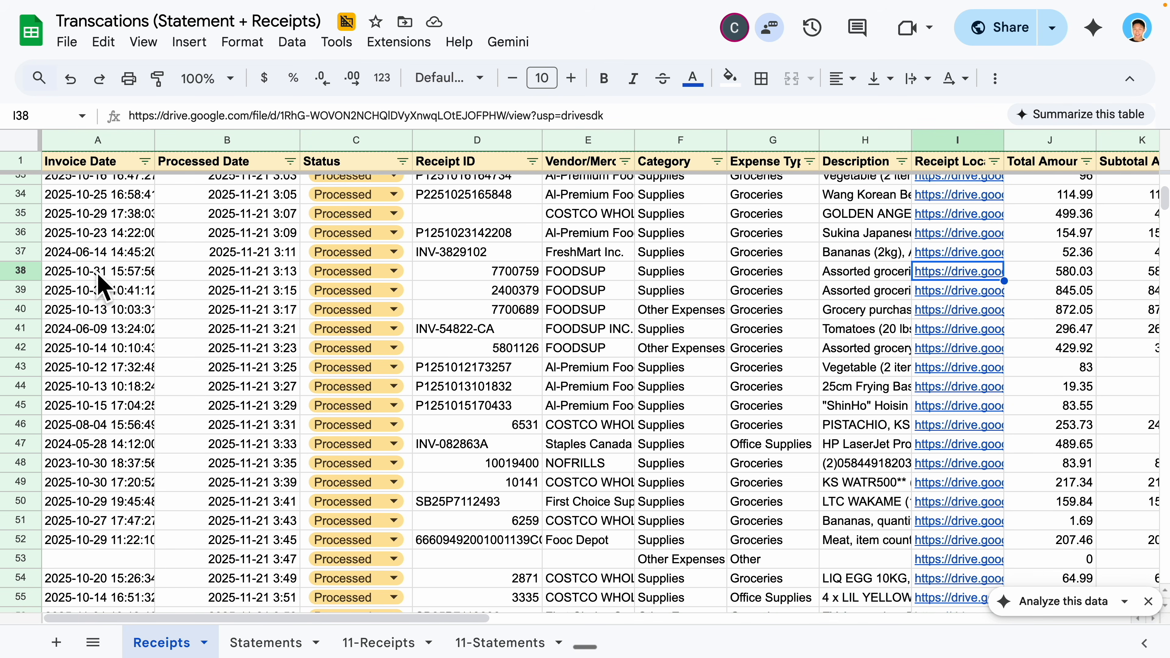
mouse_move(990, 275)
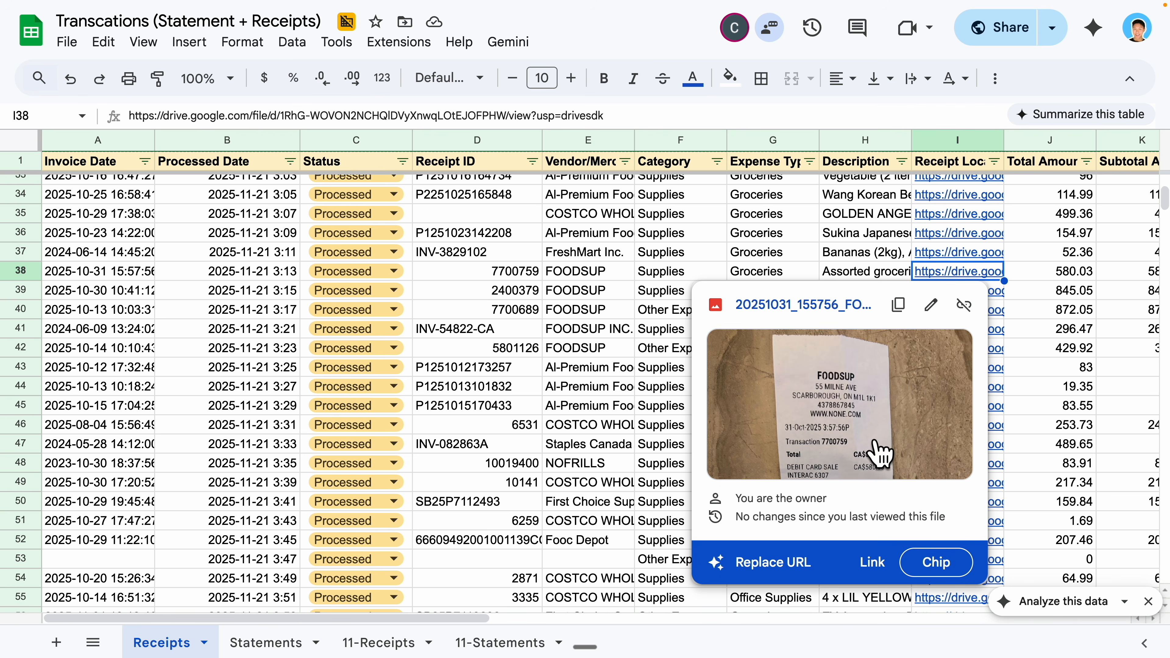
left_click_drag(424, 619, 674, 619)
left_click(742, 279)
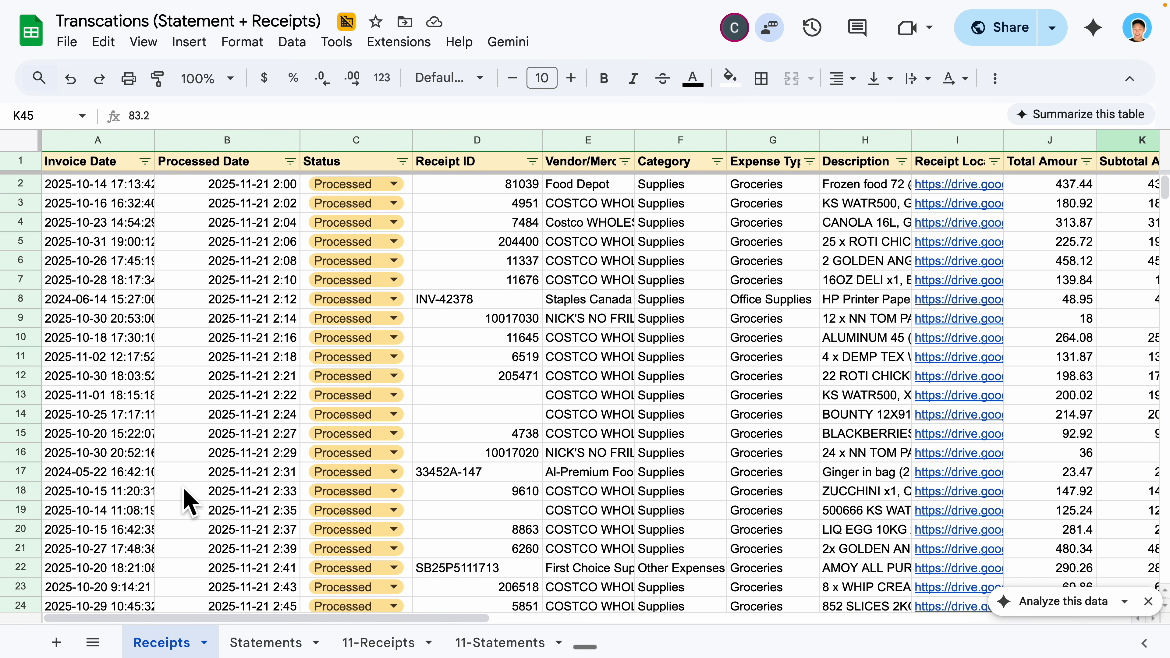
left_click(262, 643)
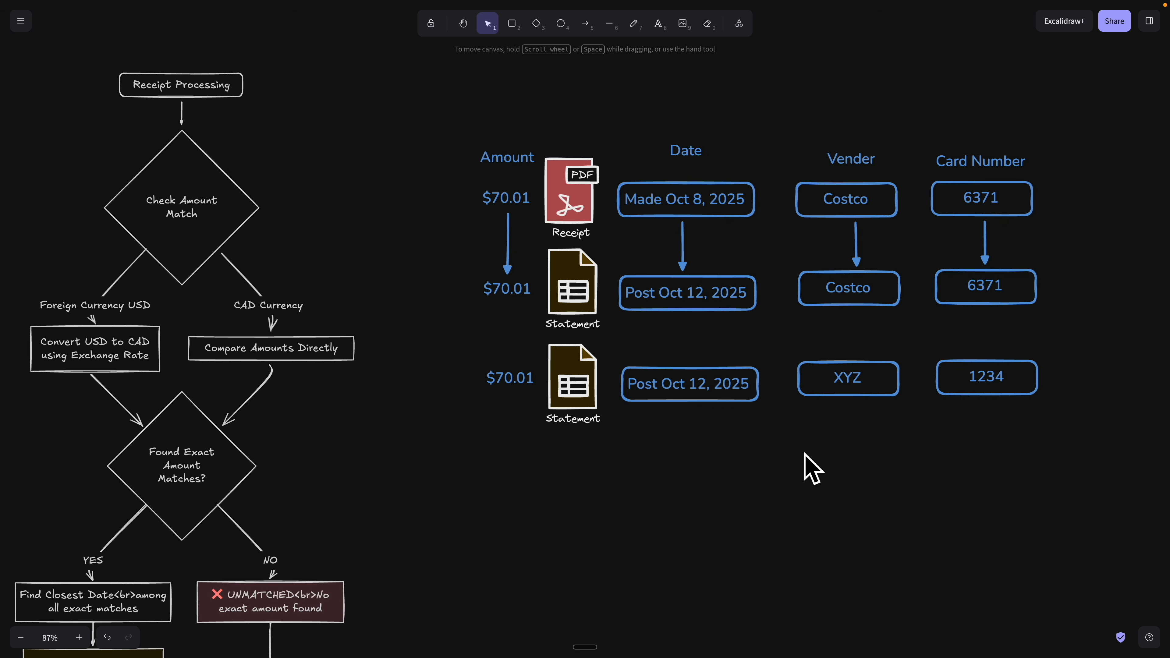
Switch to the Excalidraw matching diagram and point out the receipt's amount, date, vendor and card number
scroll(835, 460, "up", 5)
left_click_drag(848, 465, 800, 592)
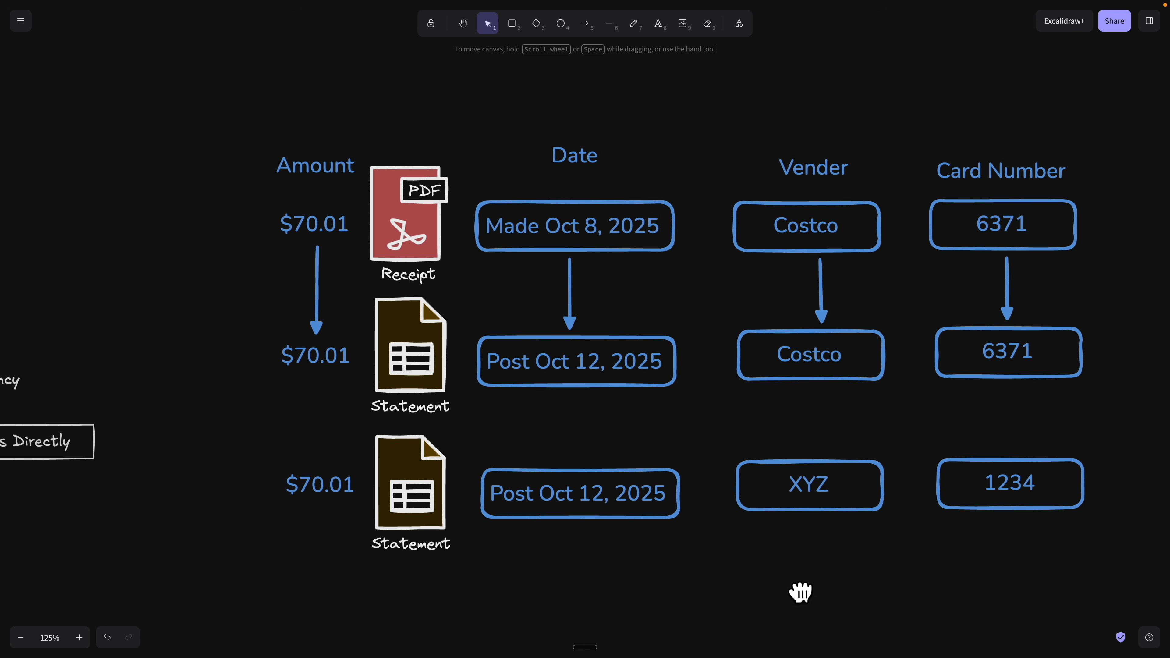
scroll(613, 495, "up", 1)
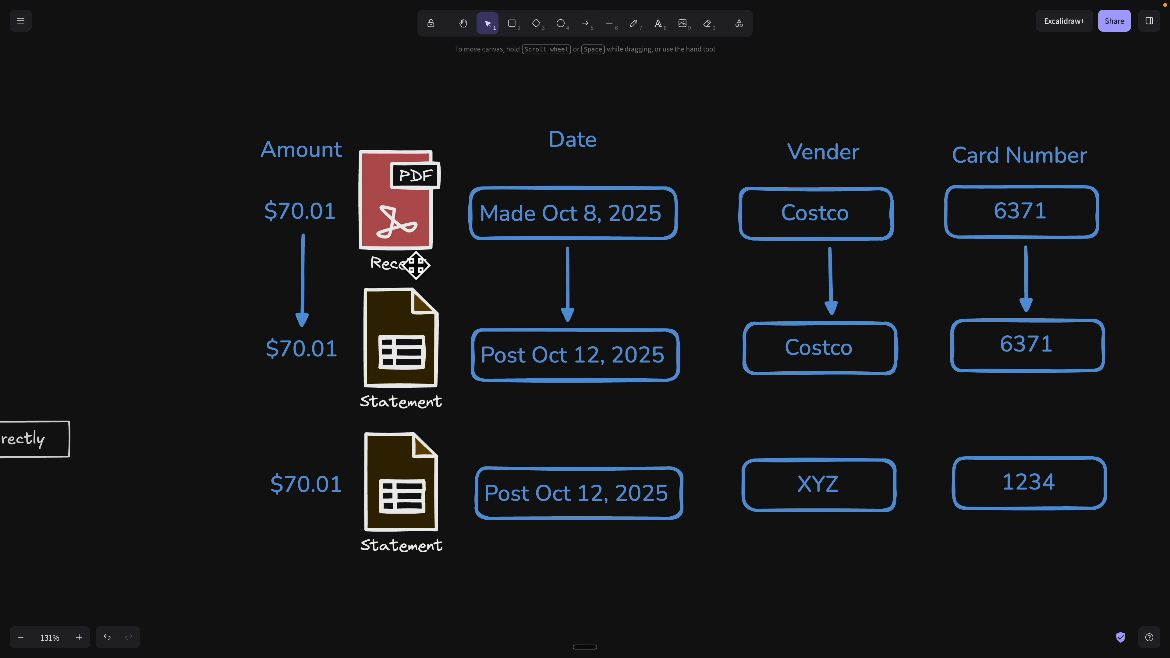
left_click(400, 273)
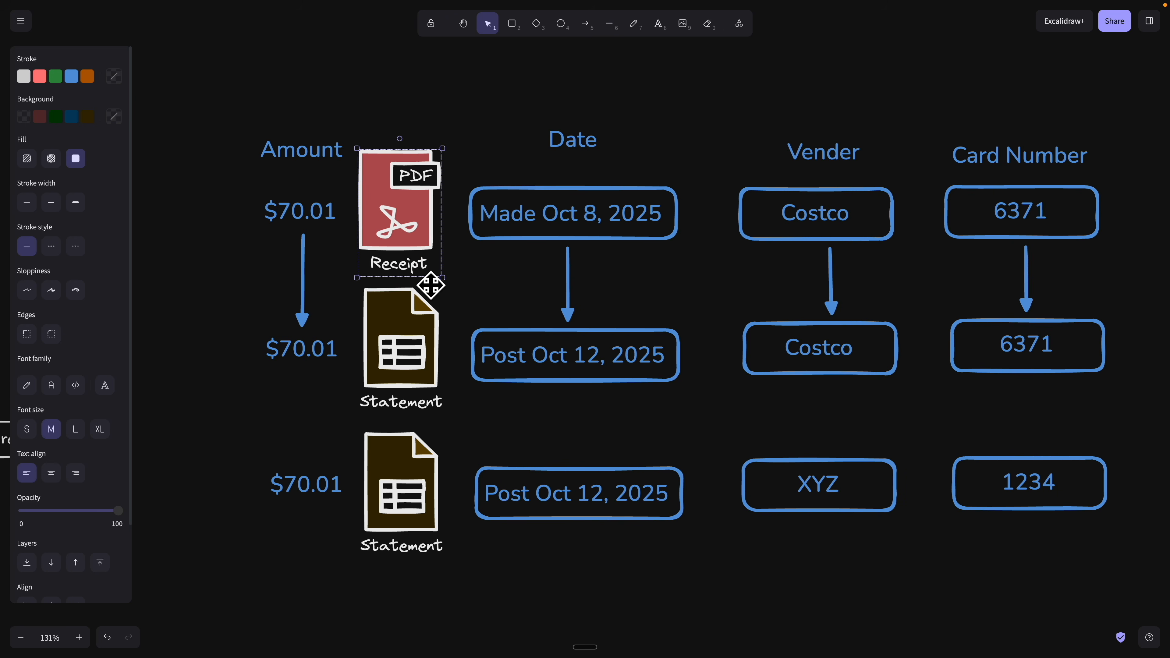
left_click(304, 227)
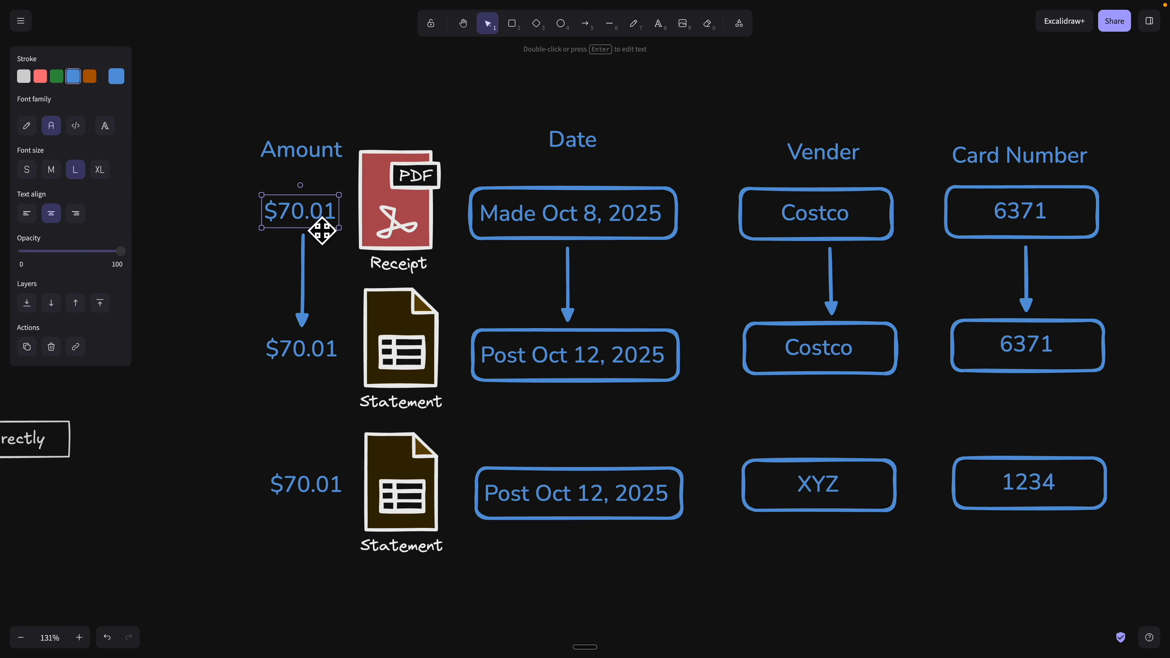
left_click(596, 226)
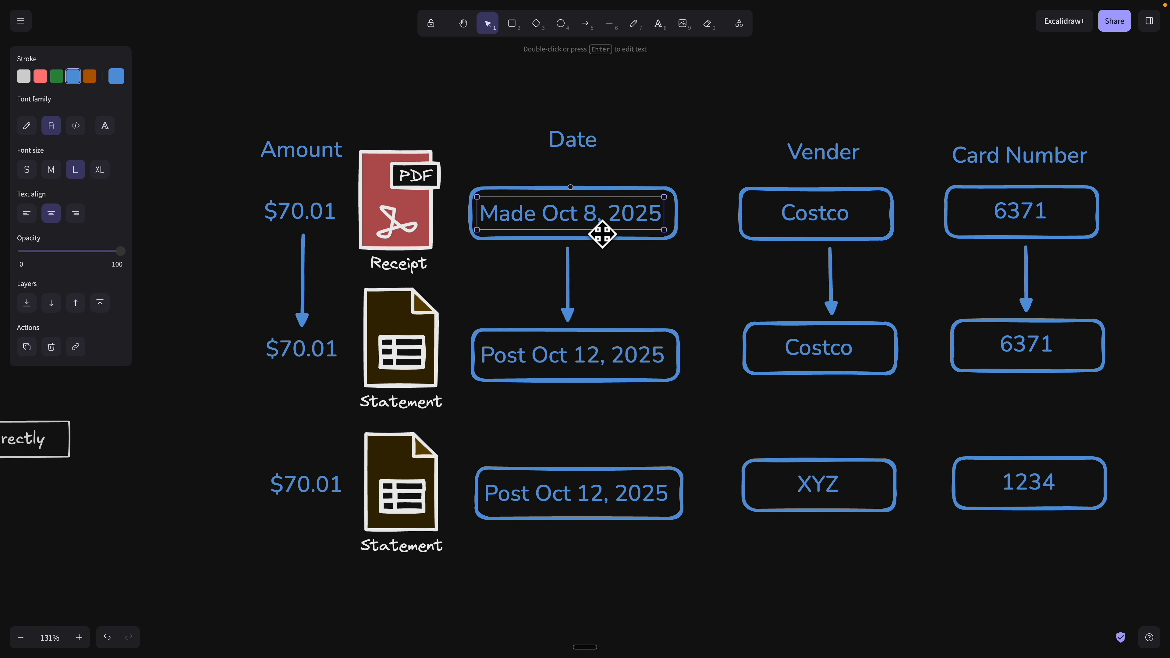
left_click(850, 227)
left_click(991, 217)
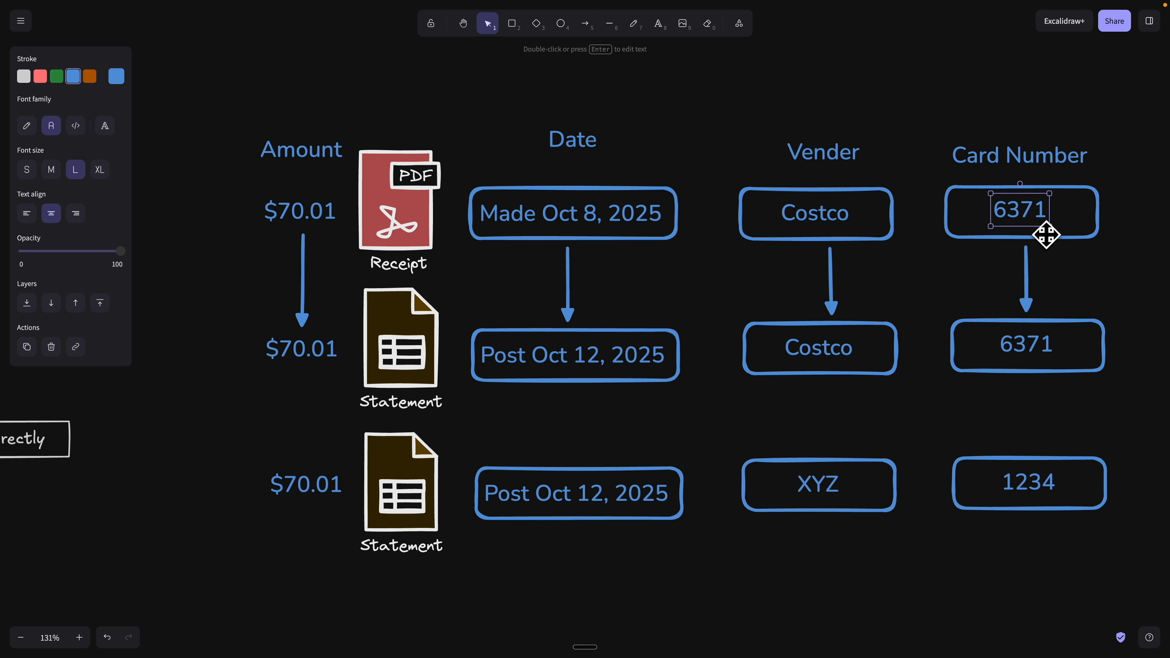
Compare the receipt's made date with the post dates of the two statement entries in the diagram
left_click(601, 229)
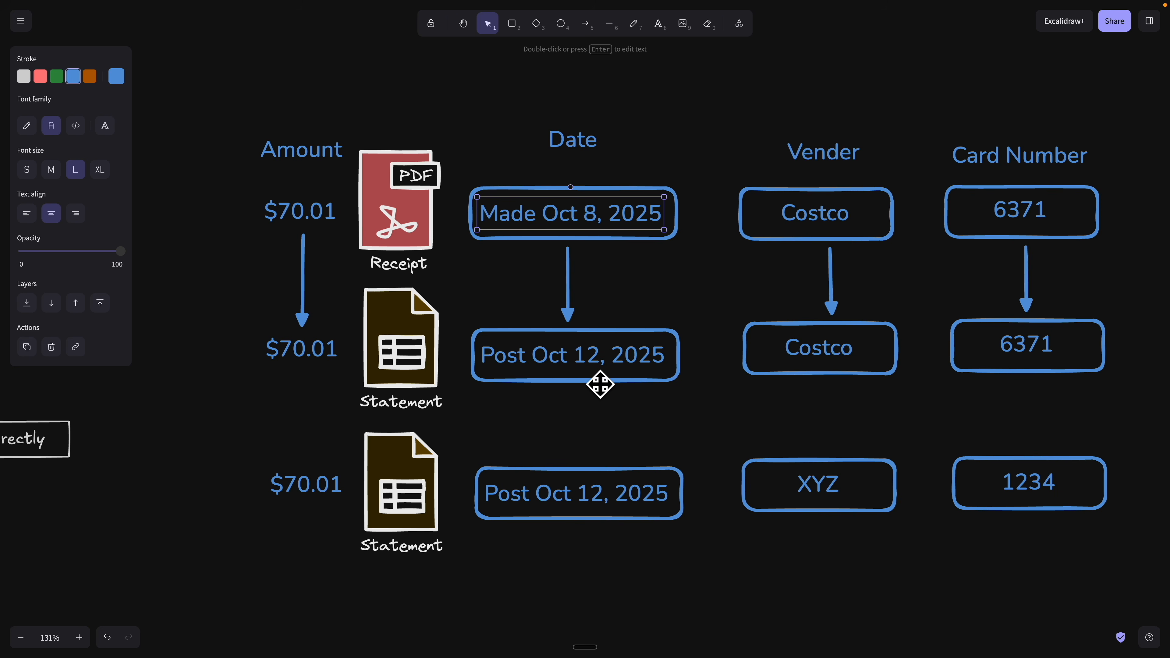
scroll(607, 381, "down", 1)
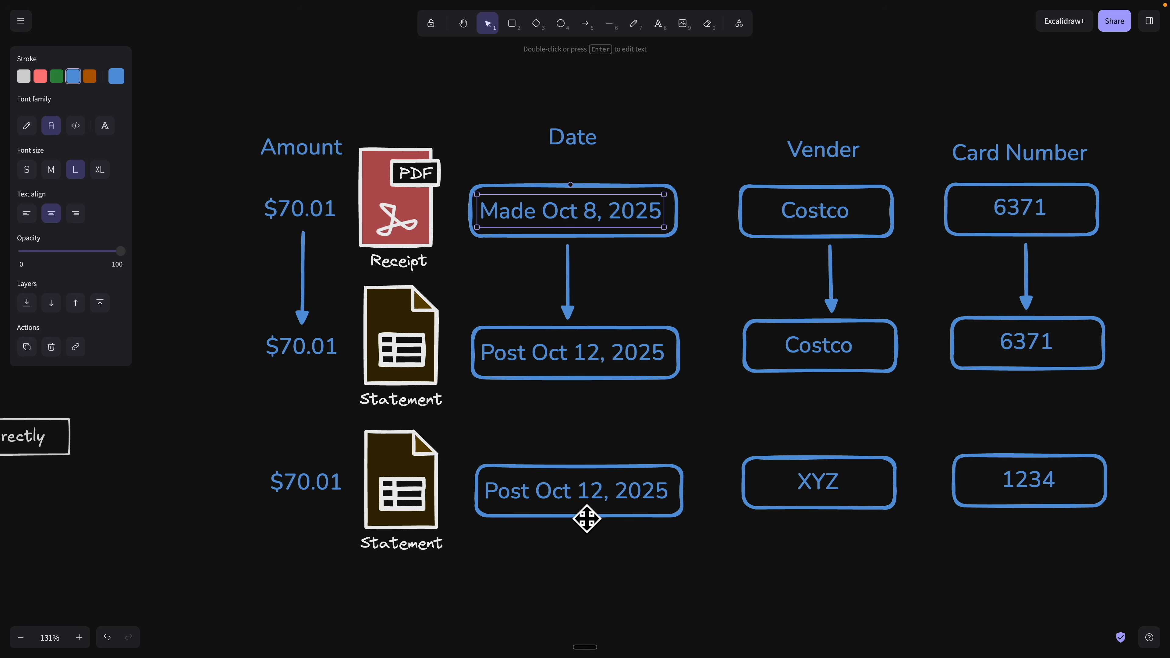
double_click(607, 505)
left_click(602, 502)
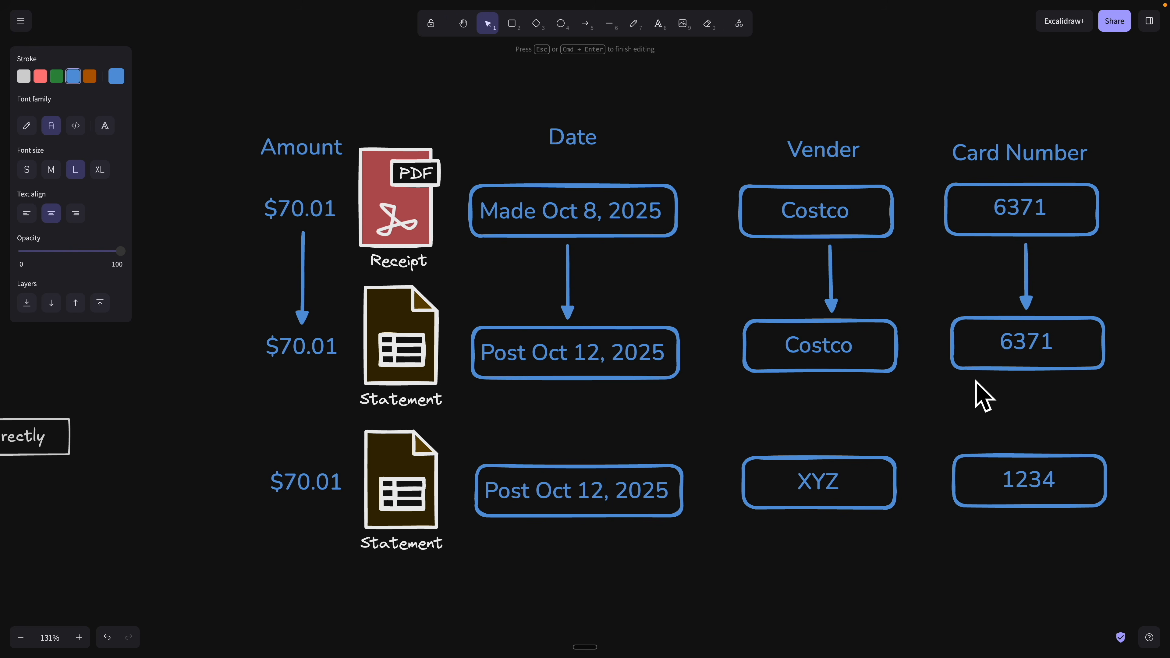
Examine the Receipt Processing flowchart from Check Amount Match through the foreign USD and CAD currency branches
scroll(509, 352, "left", 7)
scroll(467, 361, "down", 4)
scroll(627, 319, "left", 7)
scroll(525, 230, "up", 5)
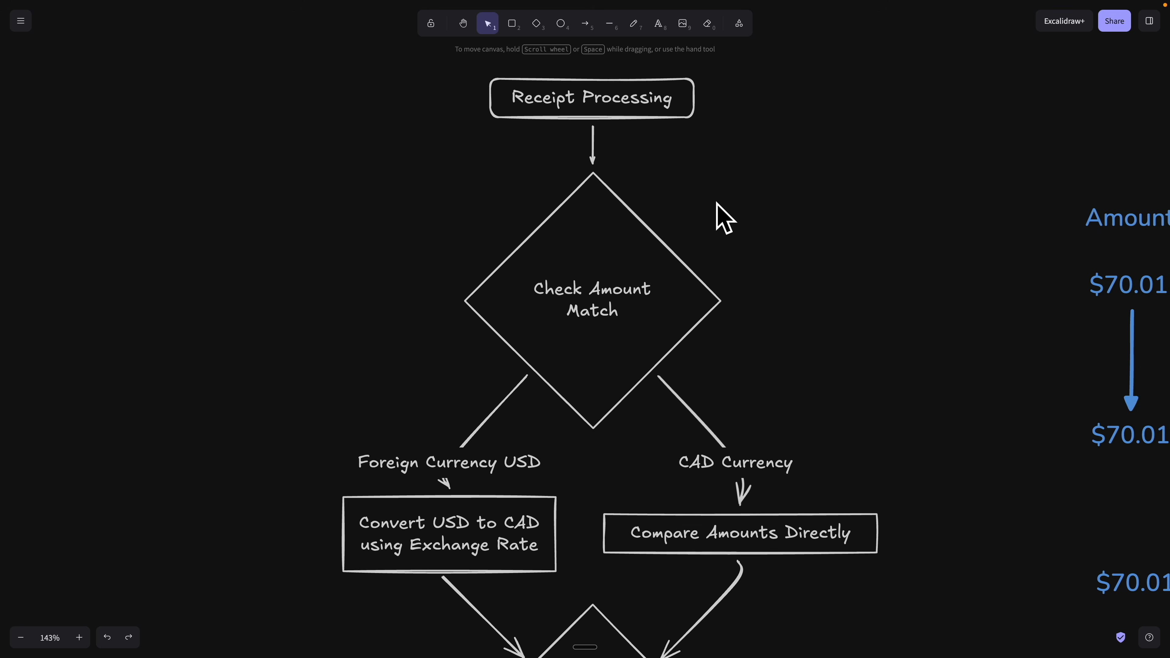
left_click_drag(798, 218, 800, 222)
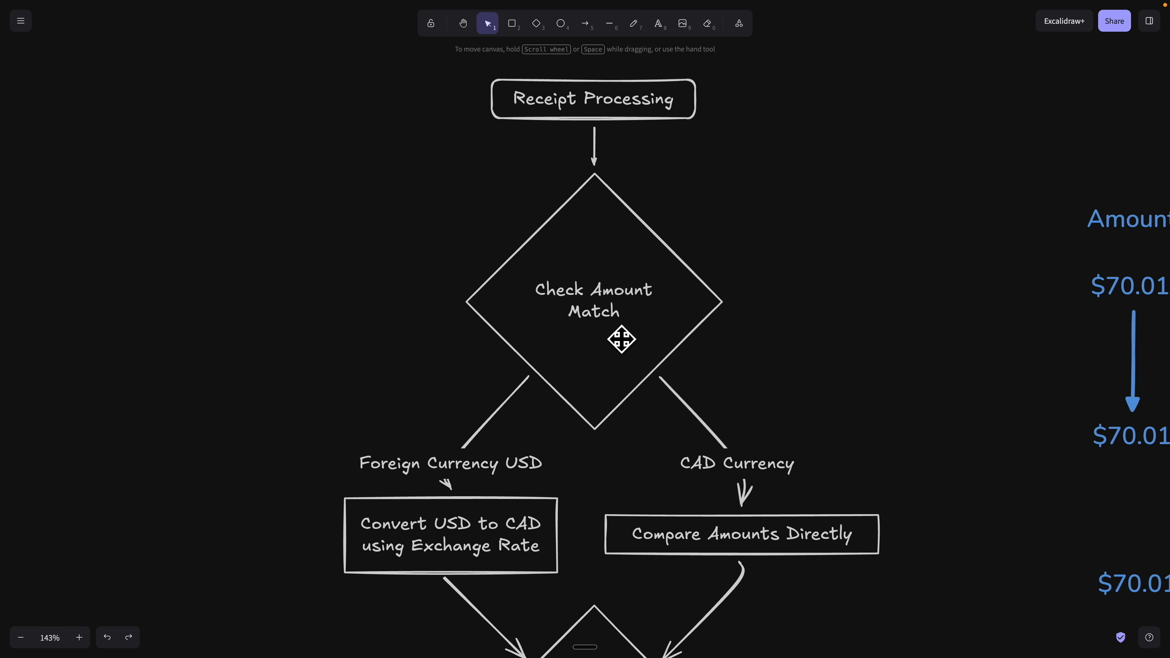
left_click_drag(810, 396, 794, 235)
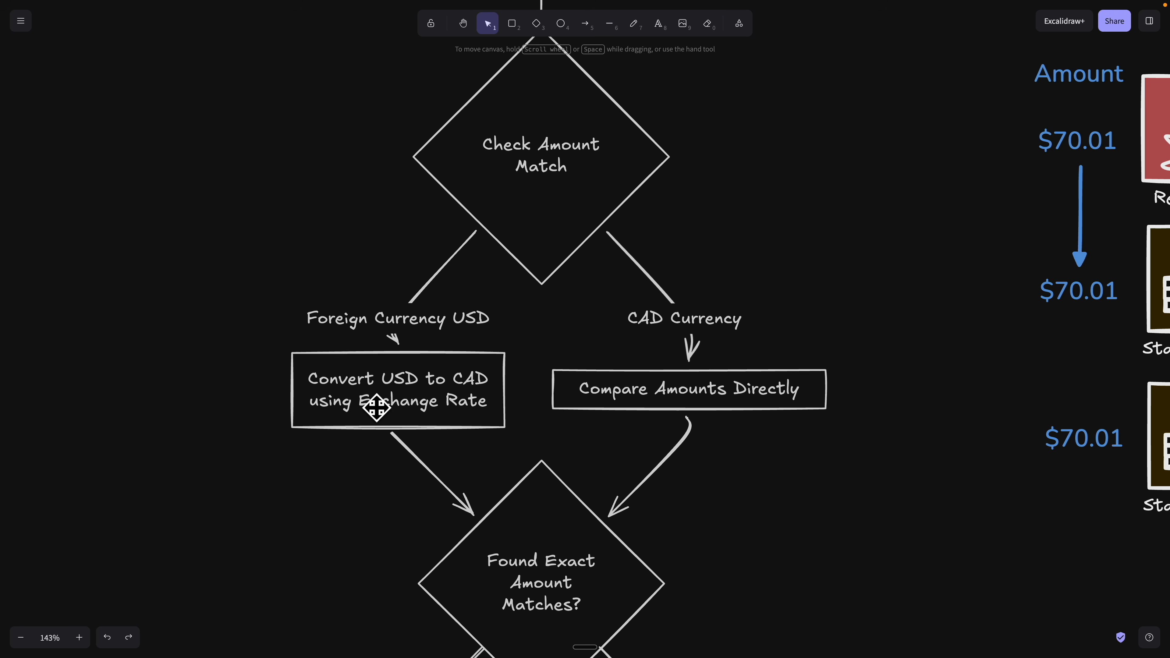
Review the exact-match branches, highlight the "Find Closest Date among all exact matches" text, and examine the match score box
scroll(368, 405, "down", 5)
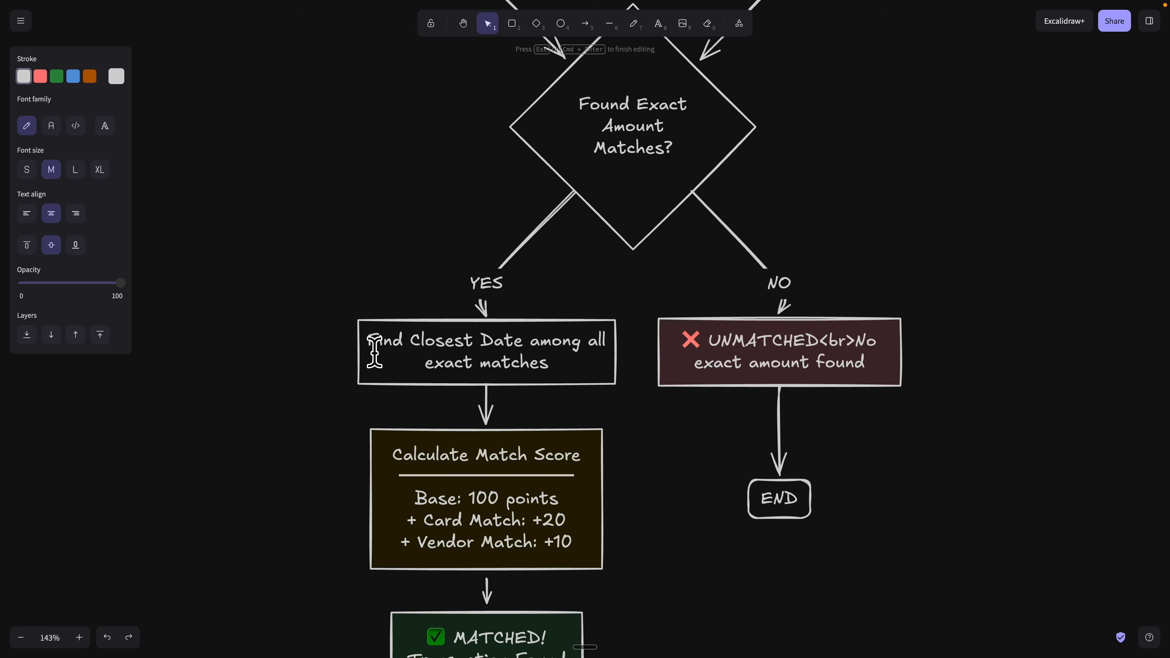
left_click_drag(367, 341, 597, 357)
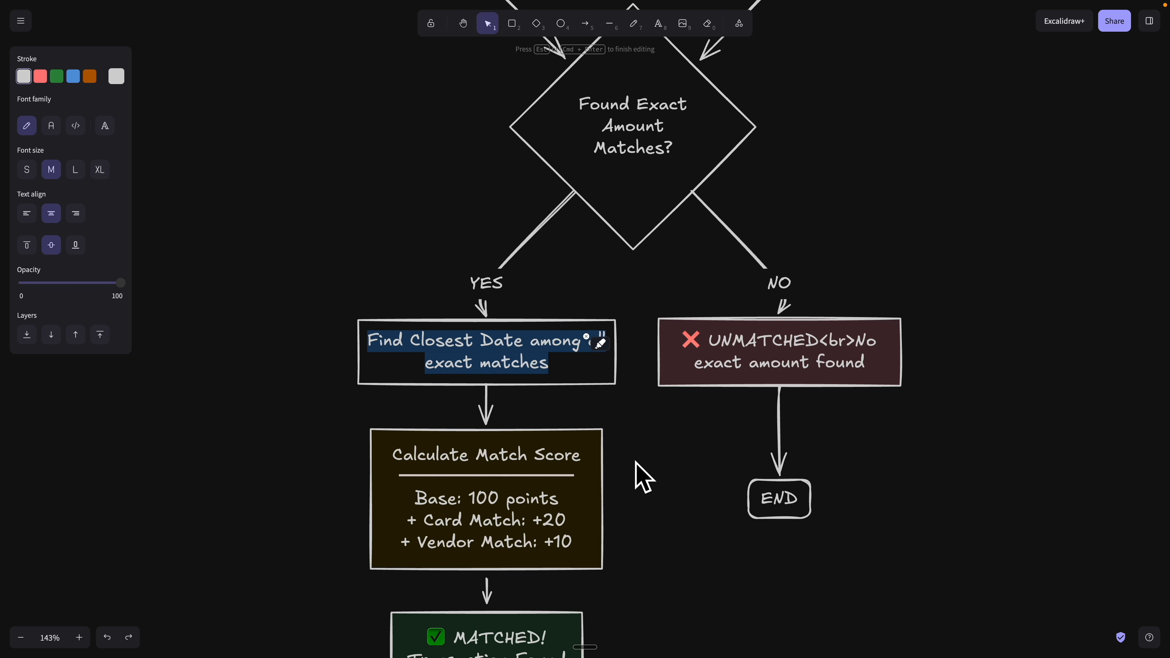
scroll(640, 413, "down", 2)
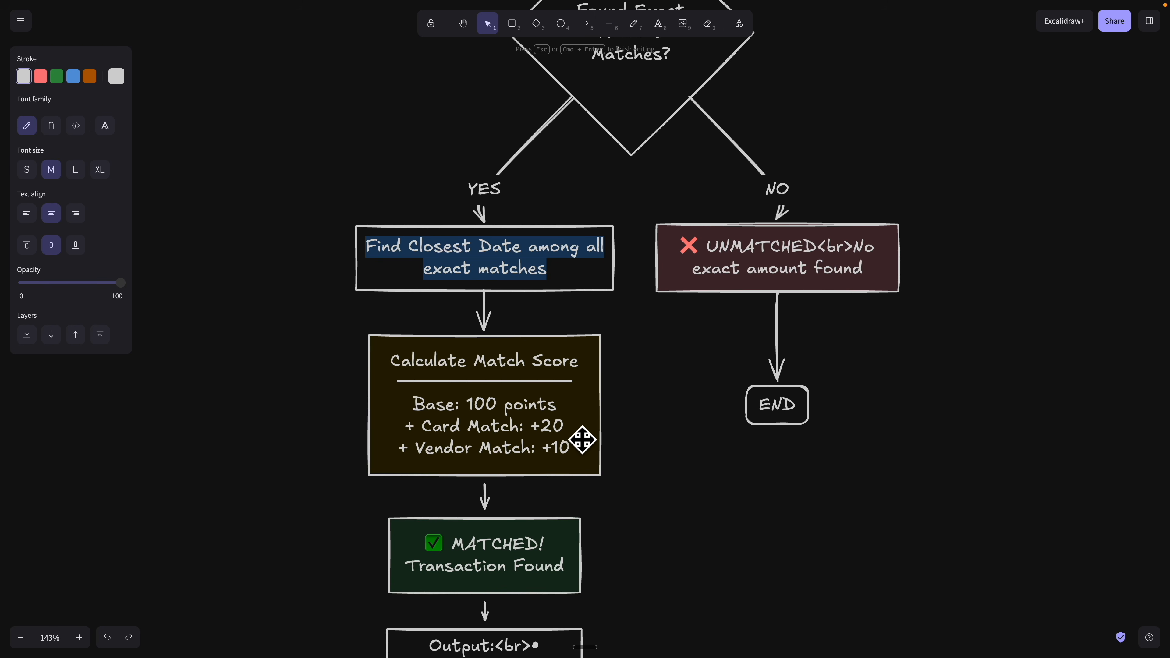
Examine the flowchart from the Calculate Match Score box through the matched transaction and its output fields to the end node
scroll(562, 456, "up", 5)
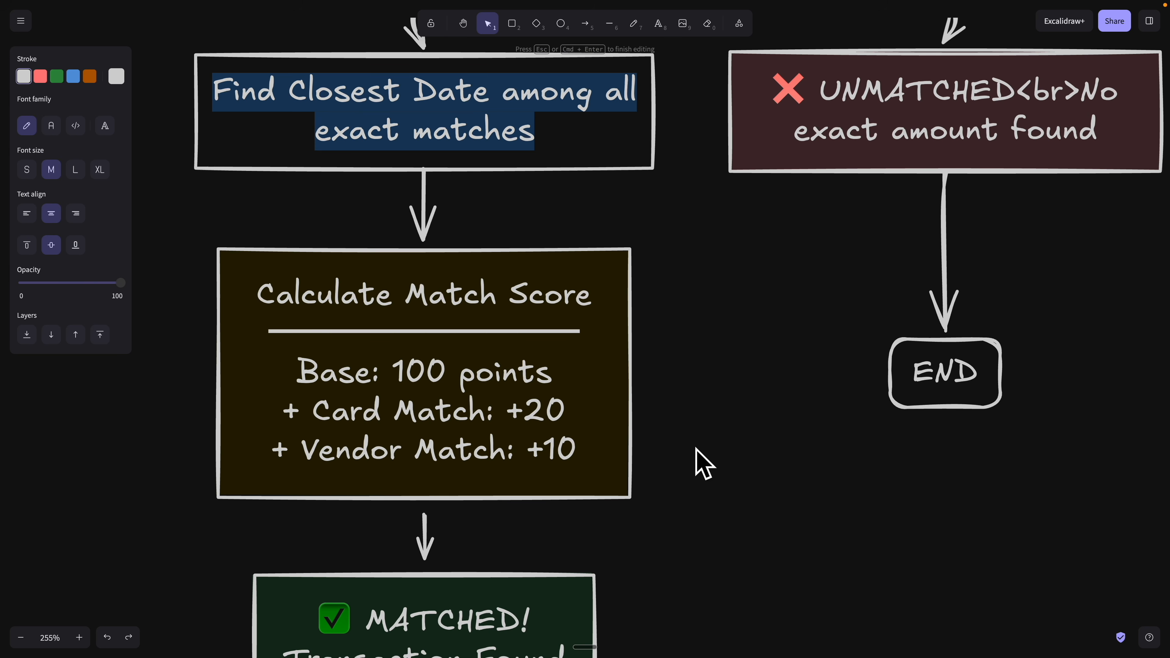
scroll(737, 428, "left", 2)
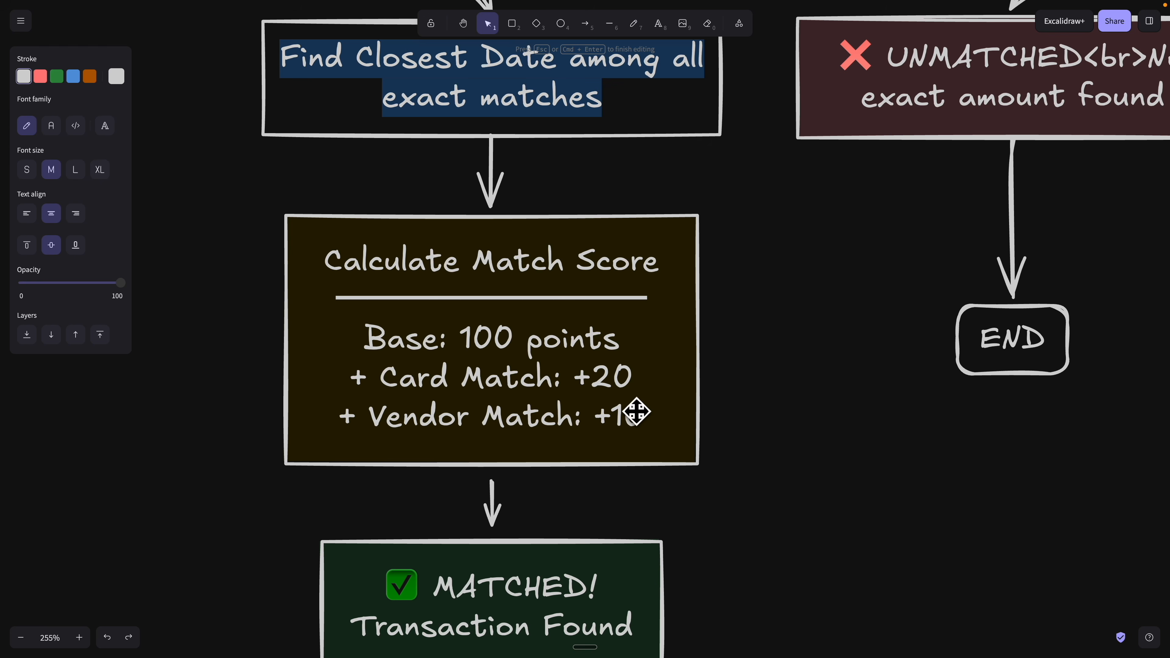
scroll(789, 399, "down", 4)
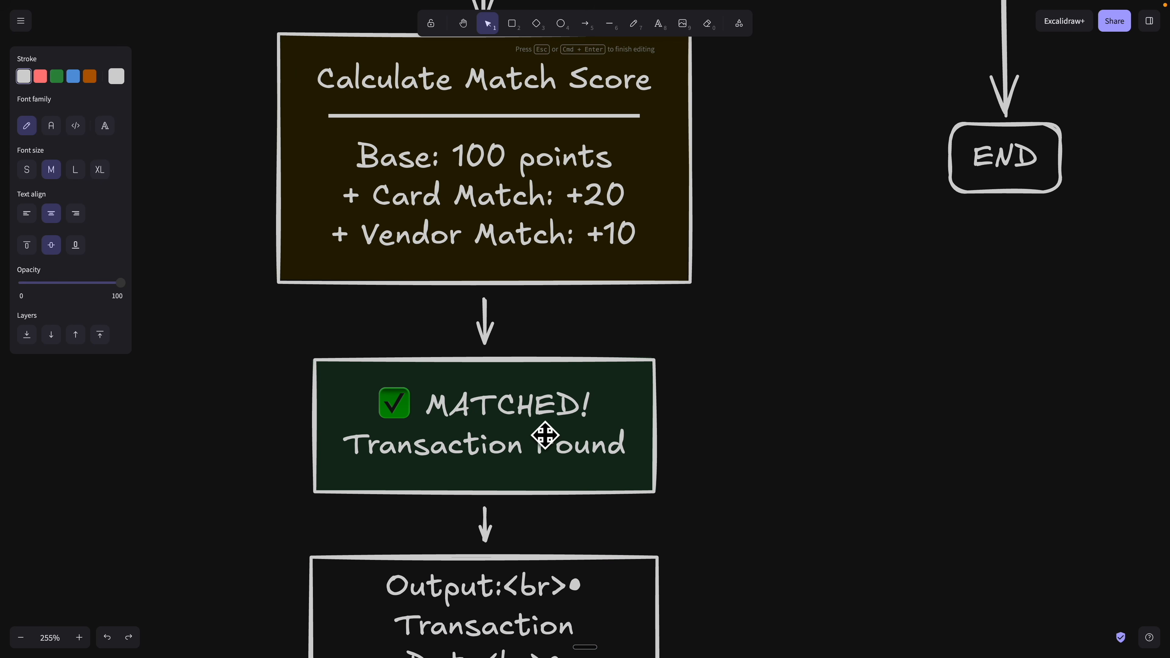
scroll(545, 435, "down", 5)
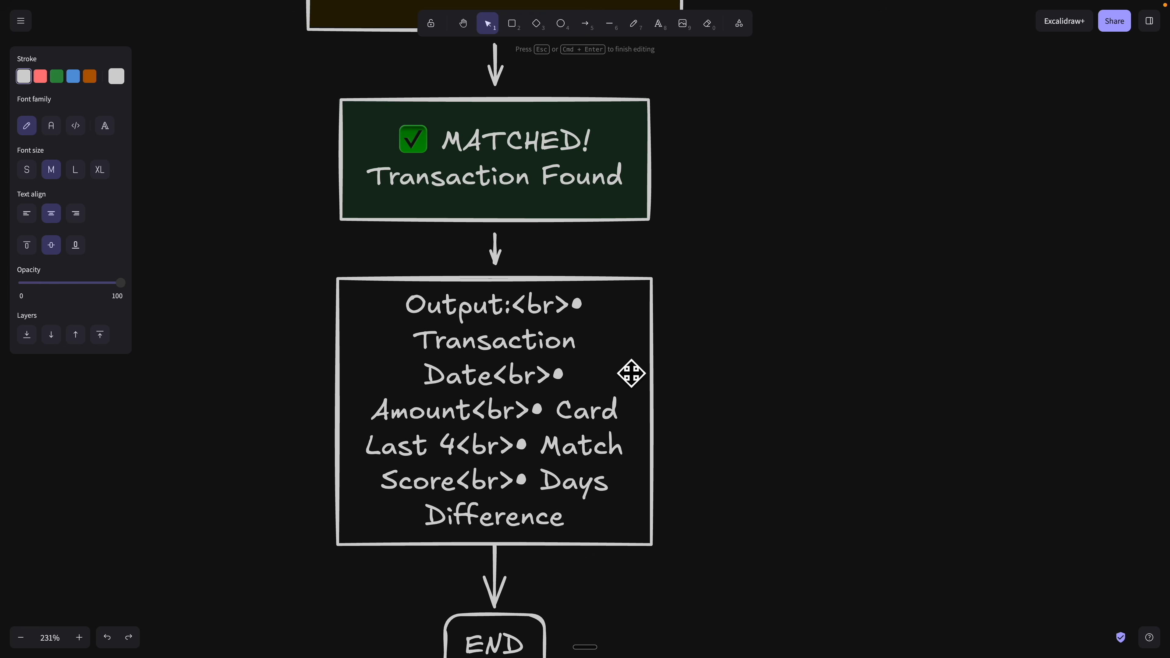
scroll(627, 374, "down", 5)
scroll(648, 379, "down", 5)
scroll(653, 451, "down", 5)
scroll(732, 339, "up", 10)
scroll(754, 433, "up", 1)
scroll(765, 469, "up", 1)
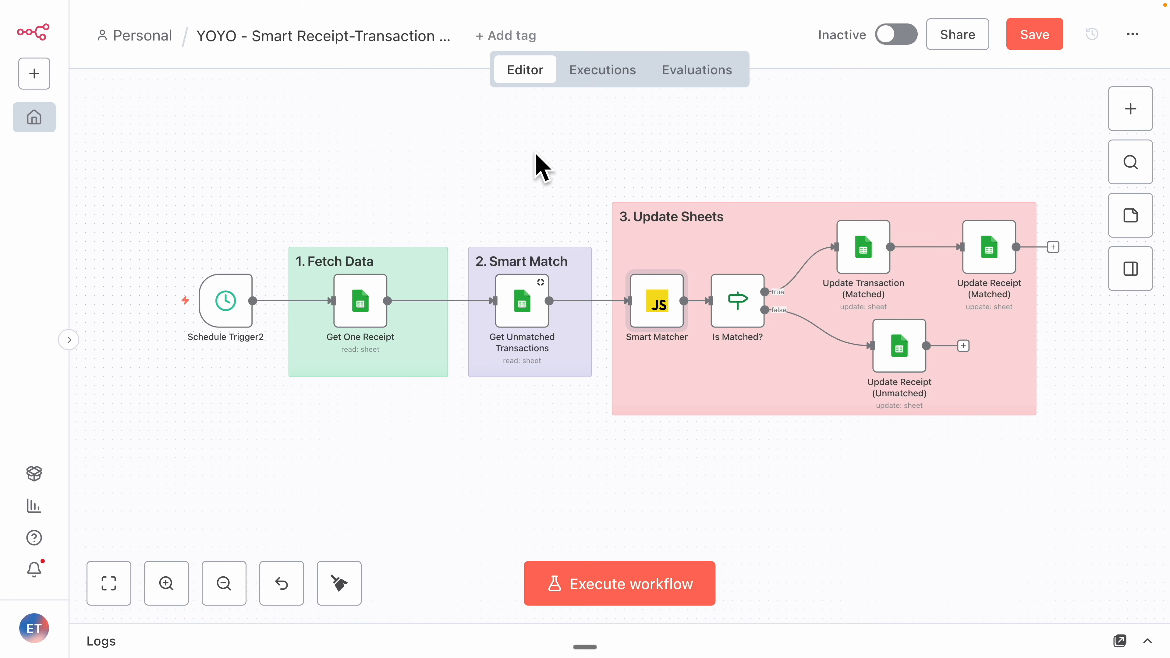
Open the Smart Matcher code in the n8n receipt-transaction workflow and highlight the "find the closest date" and "closest match wins" rules
scroll(432, 214, "up", 3)
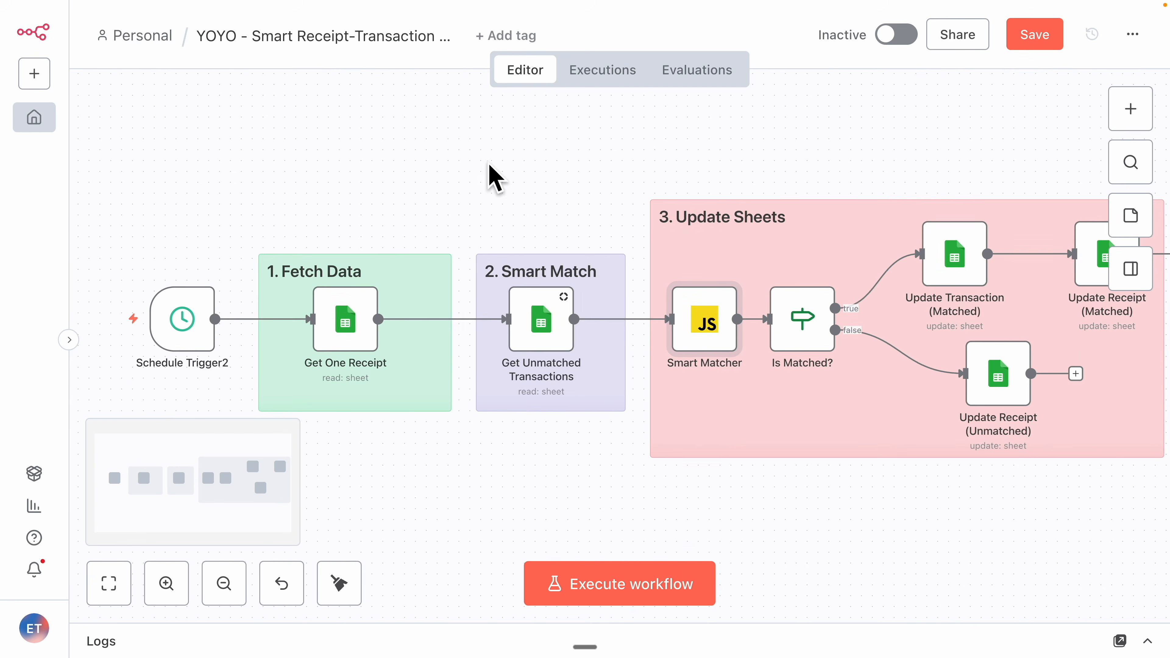
scroll(416, 217, "down", 2)
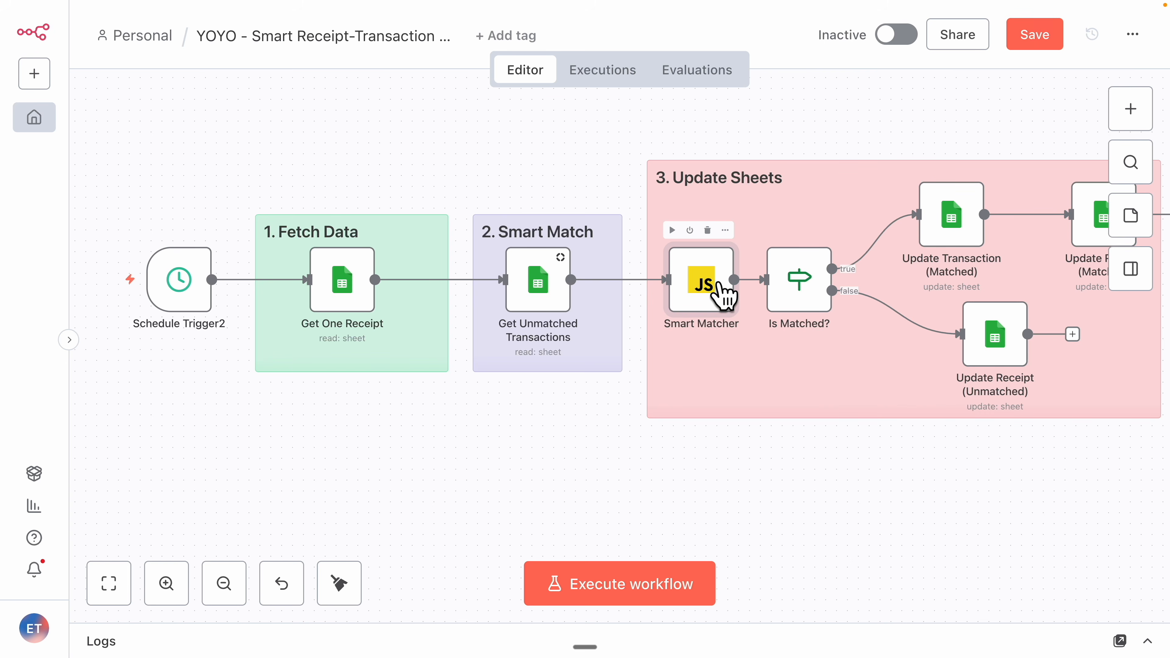
double_click(723, 295)
scroll(594, 351, "down", 5)
scroll(567, 326, "up", 5)
left_click(352, 253)
left_click(159, 195)
mouse_move(161, 202)
left_mouse_down()
mouse_move(366, 201)
mouse_move(574, 229)
left_mouse_up()
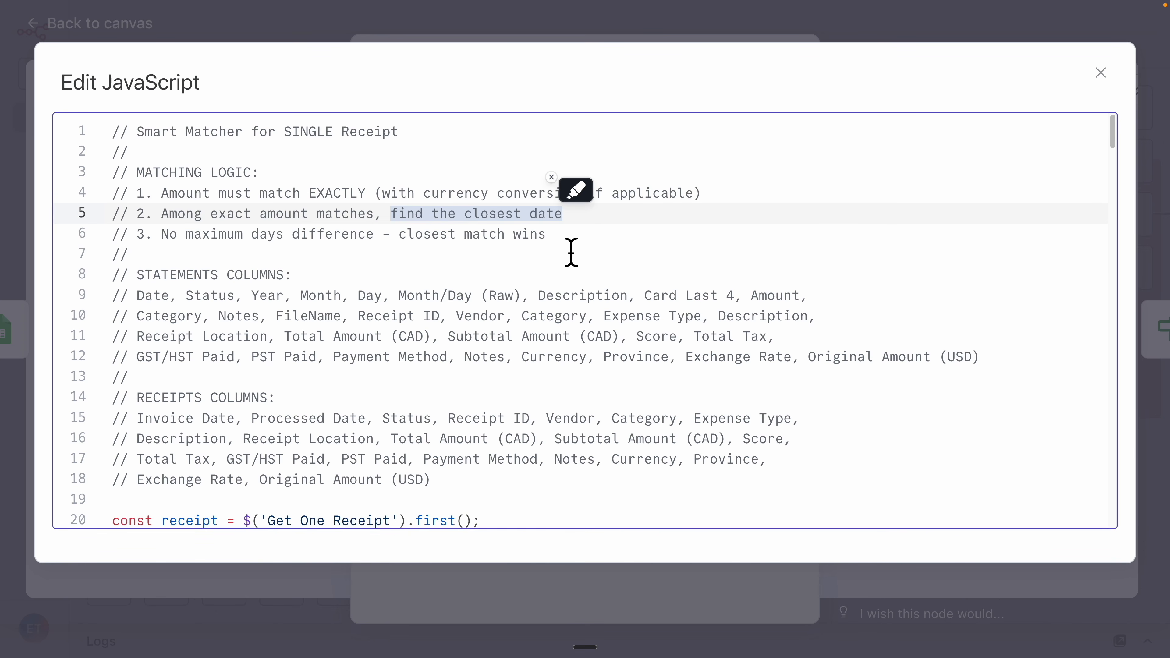
left_click_drag(570, 235, 375, 236)
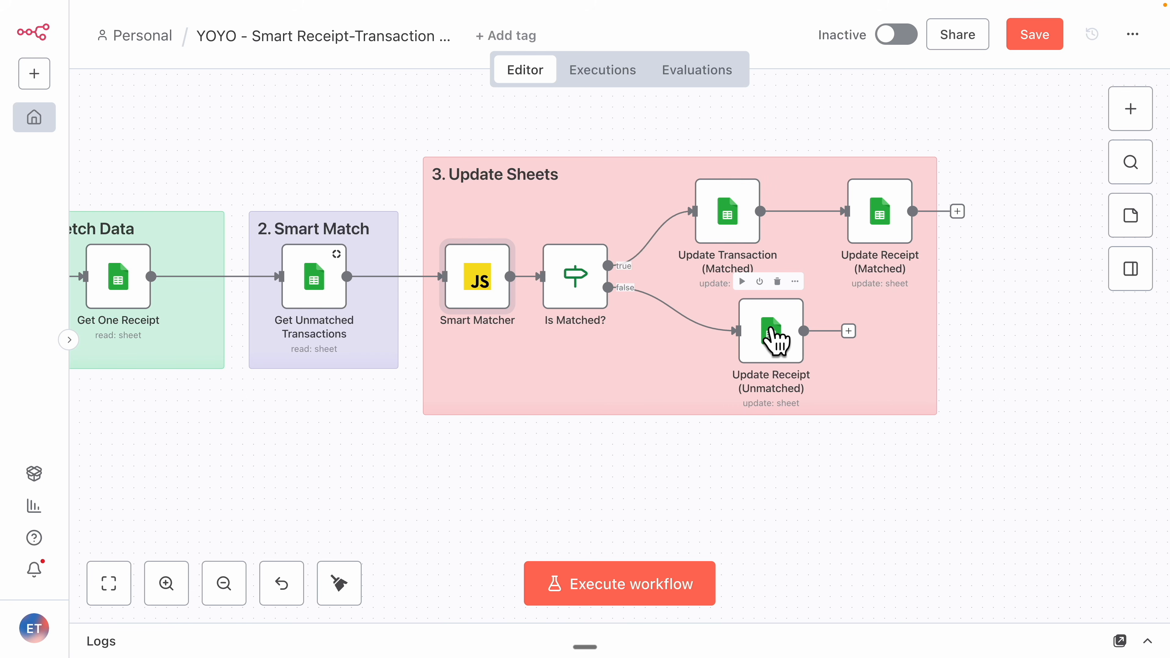
Switch to the Transactions spreadsheet's Receipts sheet and copy the total amount of the unmatched Staples Canada receipt in row 8
left_click_drag(556, 479, 743, 473)
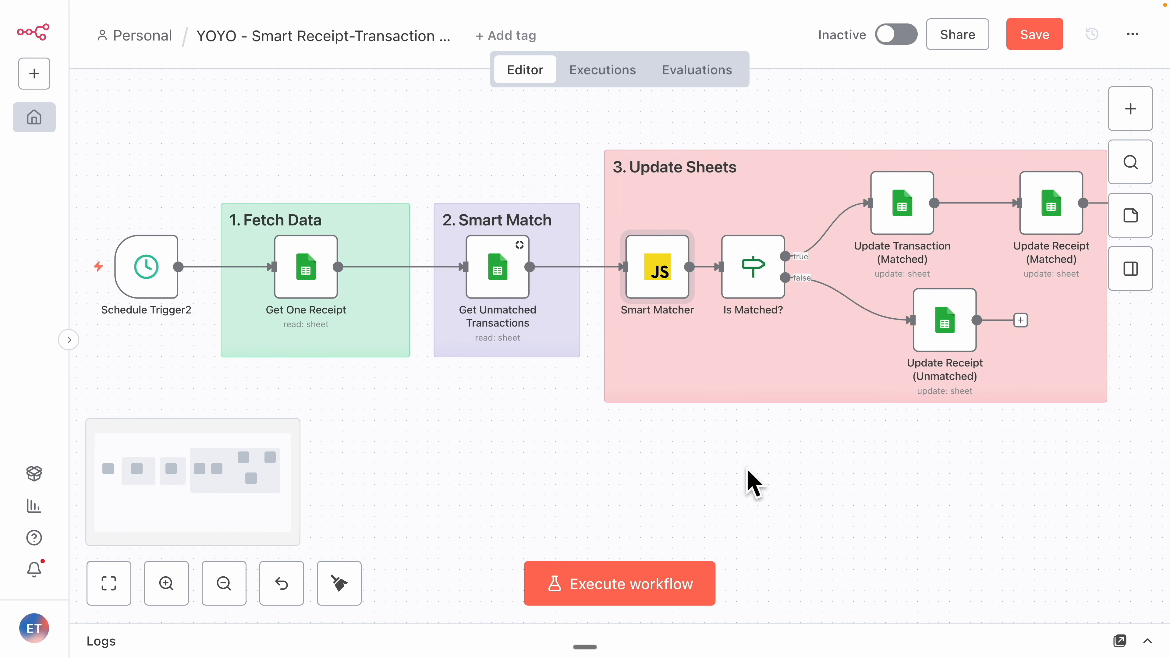
left_click(150, 296)
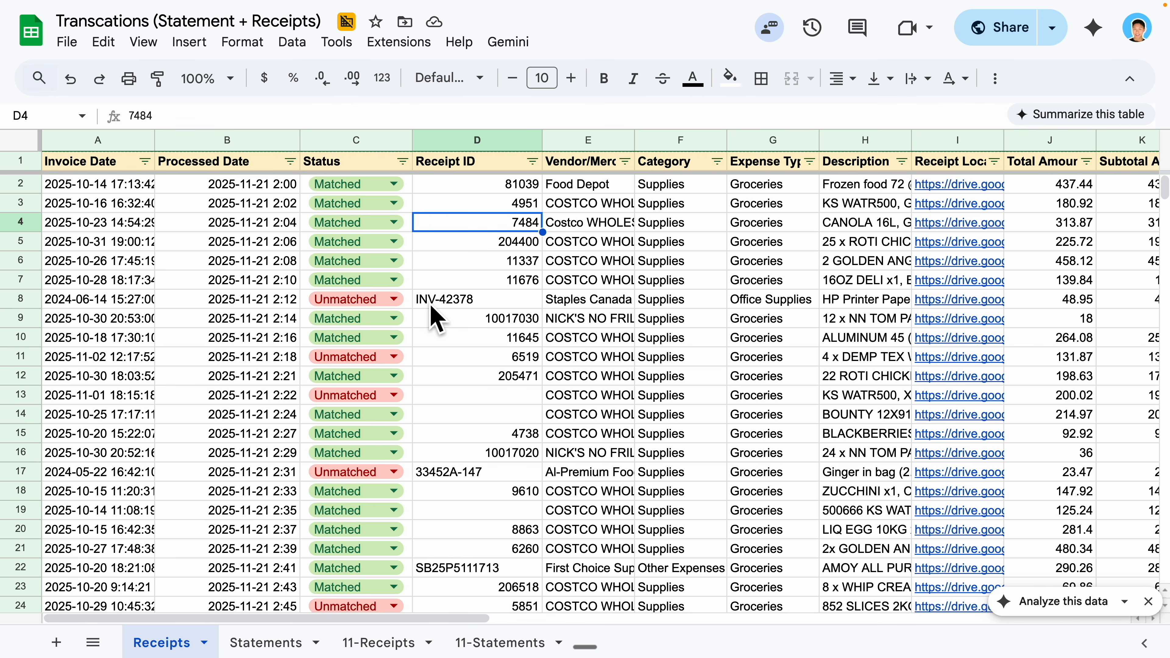
left_click(1031, 300)
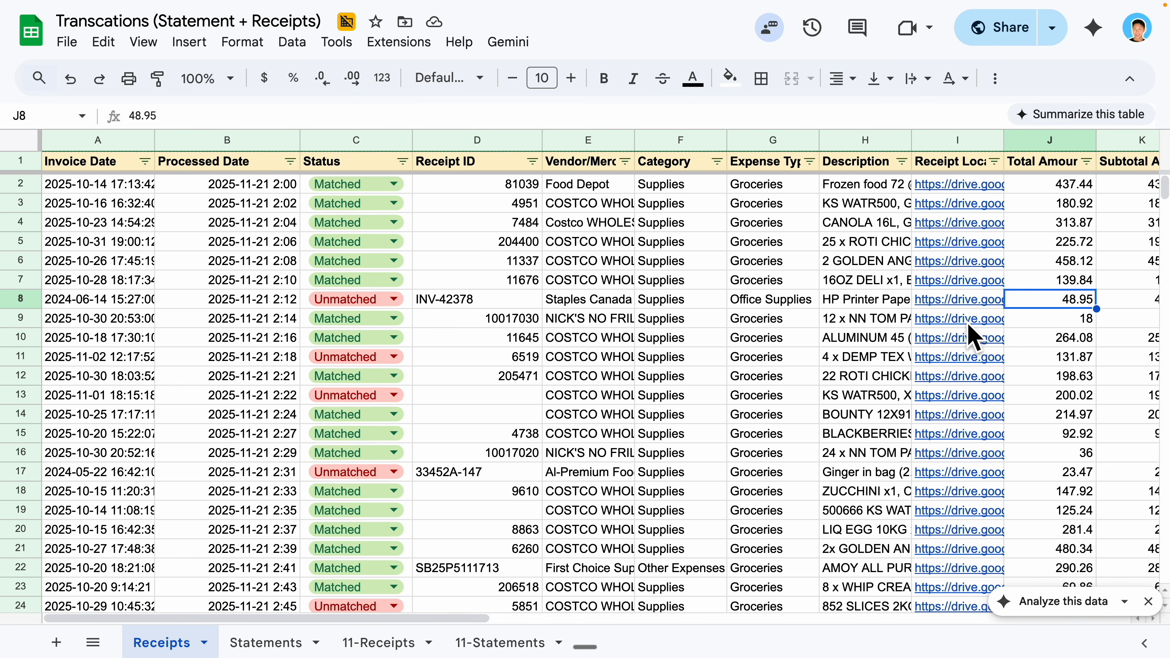
key("ctrl+c")
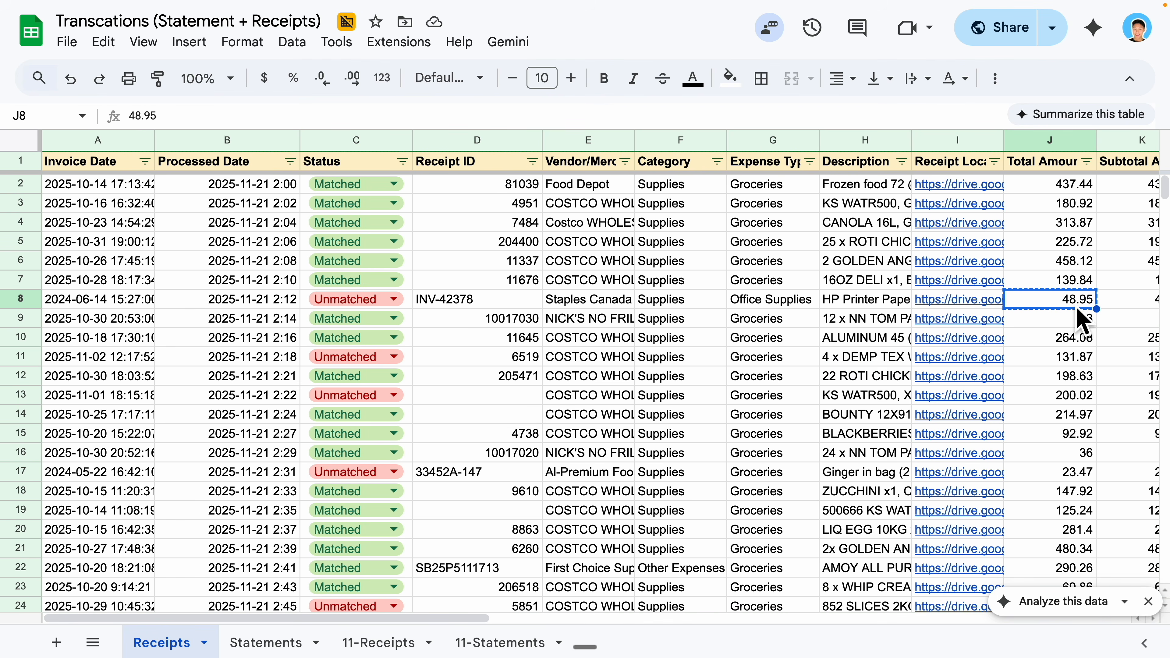
Search the Statements sheet for 48.95 and clear the search text
left_click(262, 642)
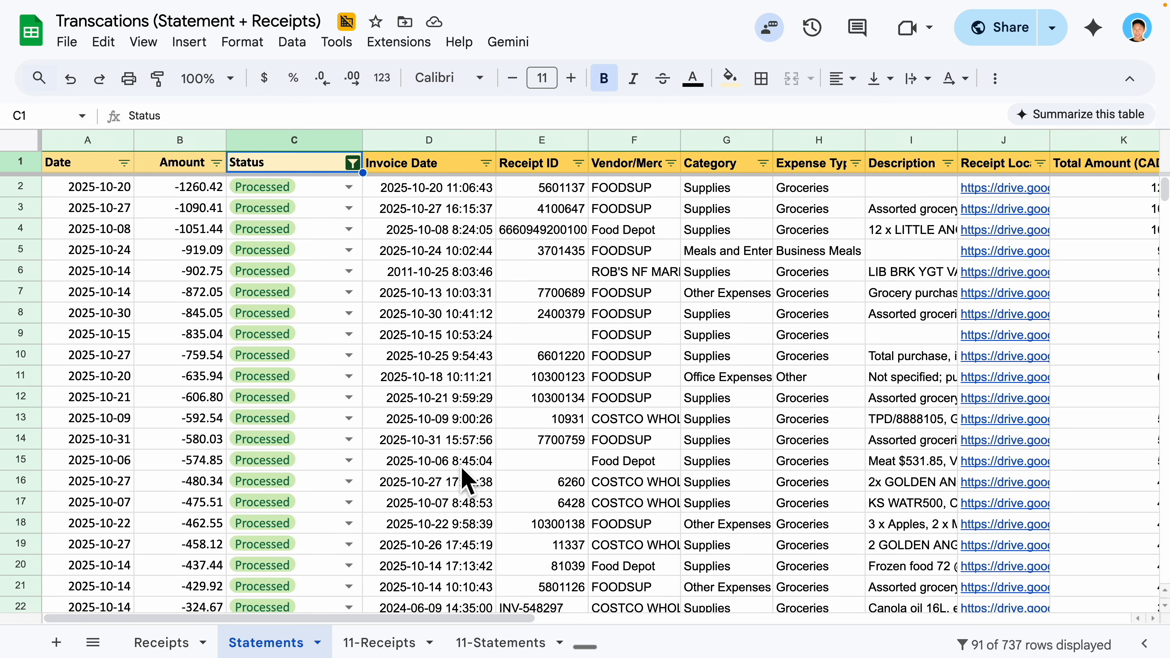
left_click(462, 467)
key("ctrl+f")
key("ctrl+v")
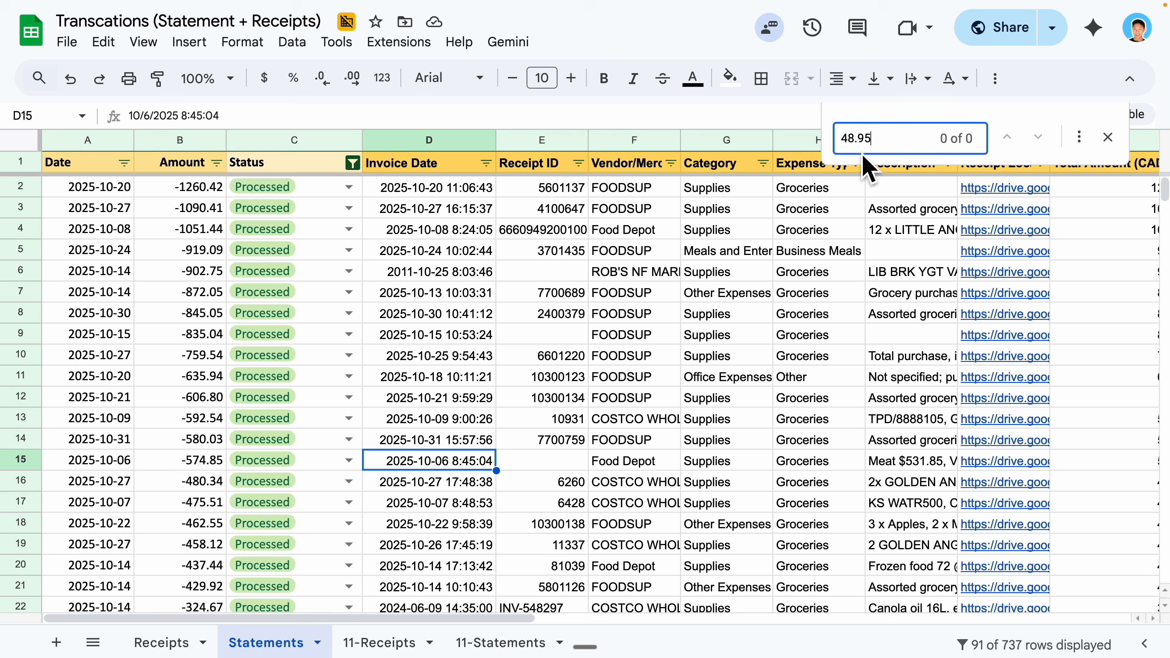
key("ctrl+a")
key("BackSpace")
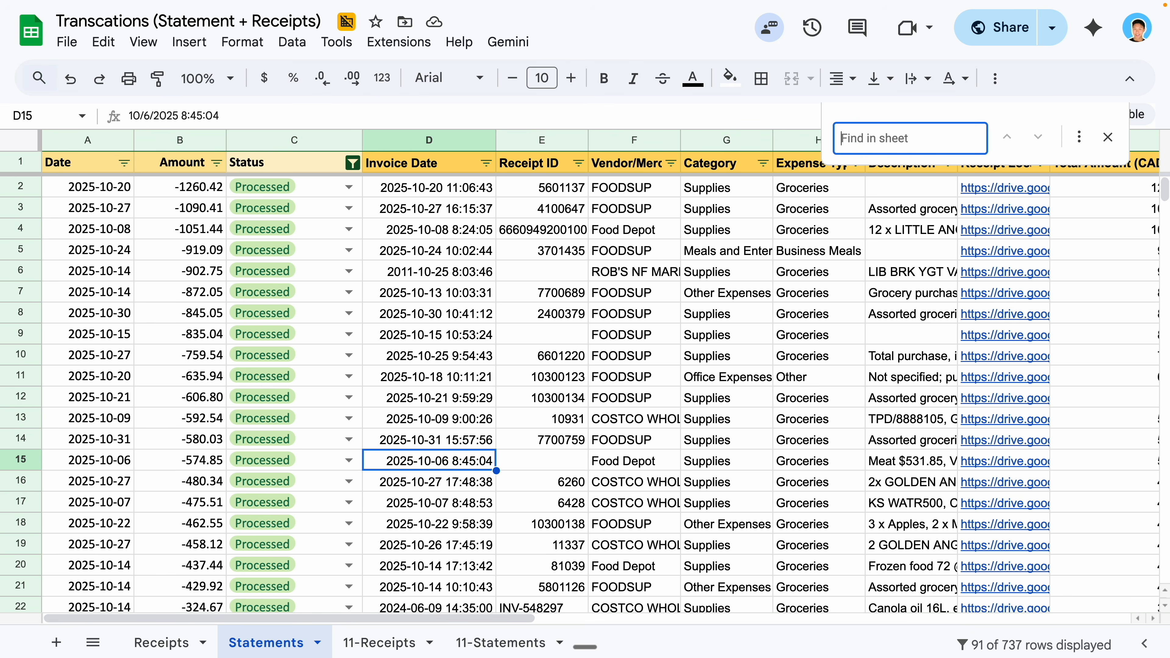
Compare the statement date in row 2 with its invoice date and check its Total Amount (CAD)
left_click(461, 248)
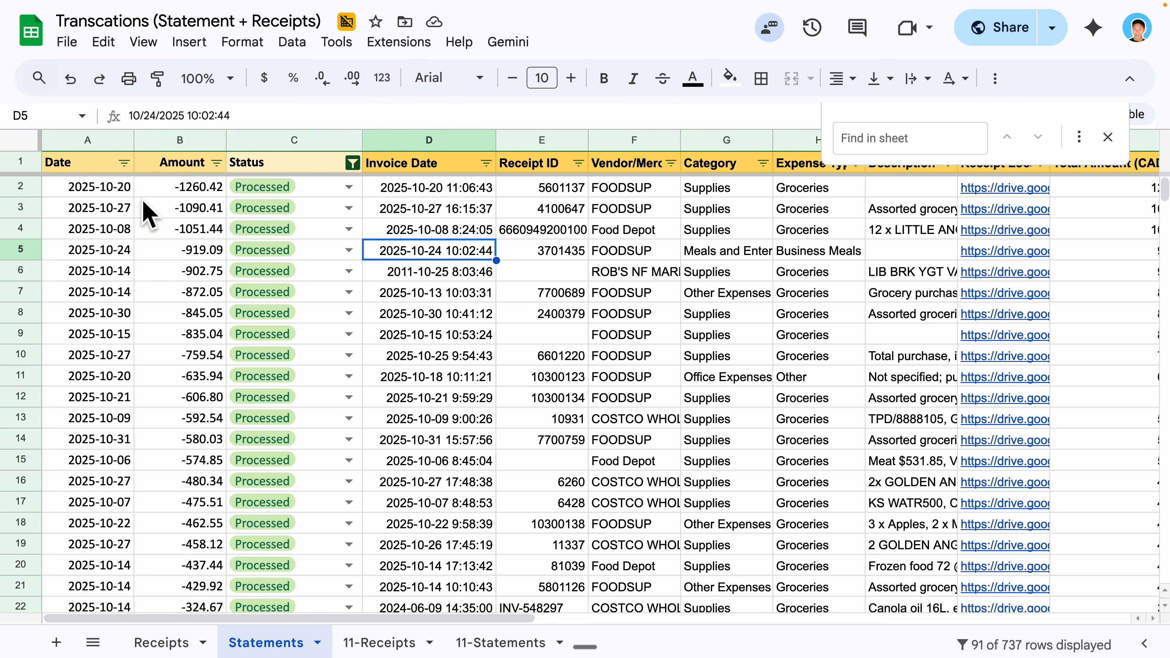
left_click(105, 190)
left_click(431, 189)
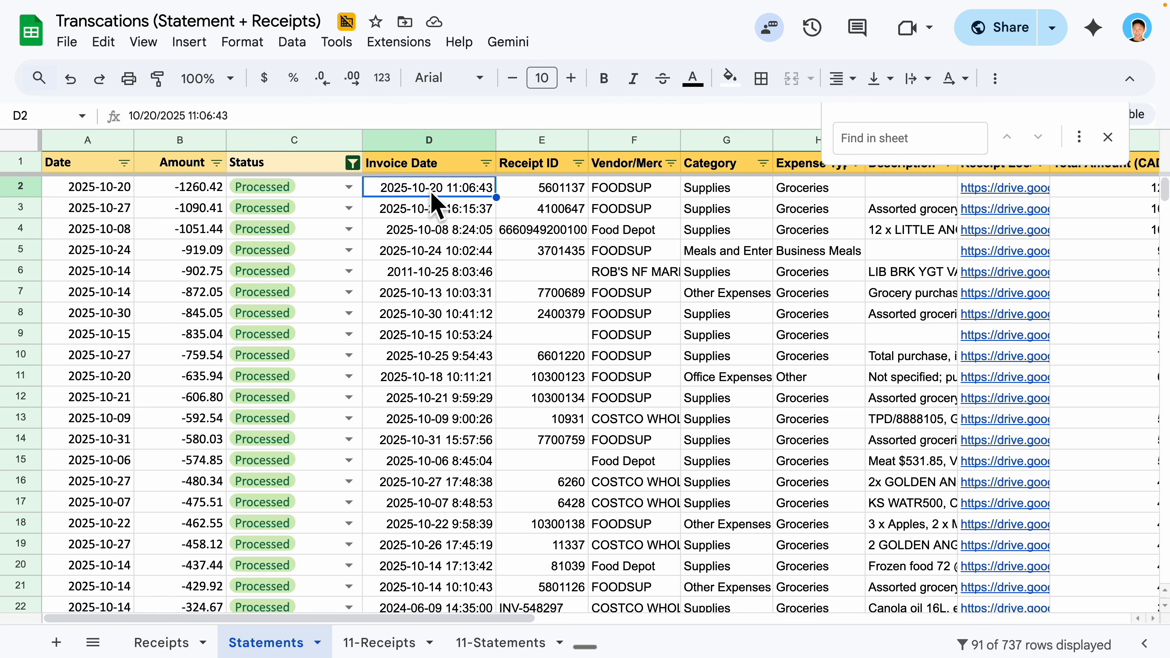
left_click_drag(260, 619, 322, 621)
left_click(991, 191)
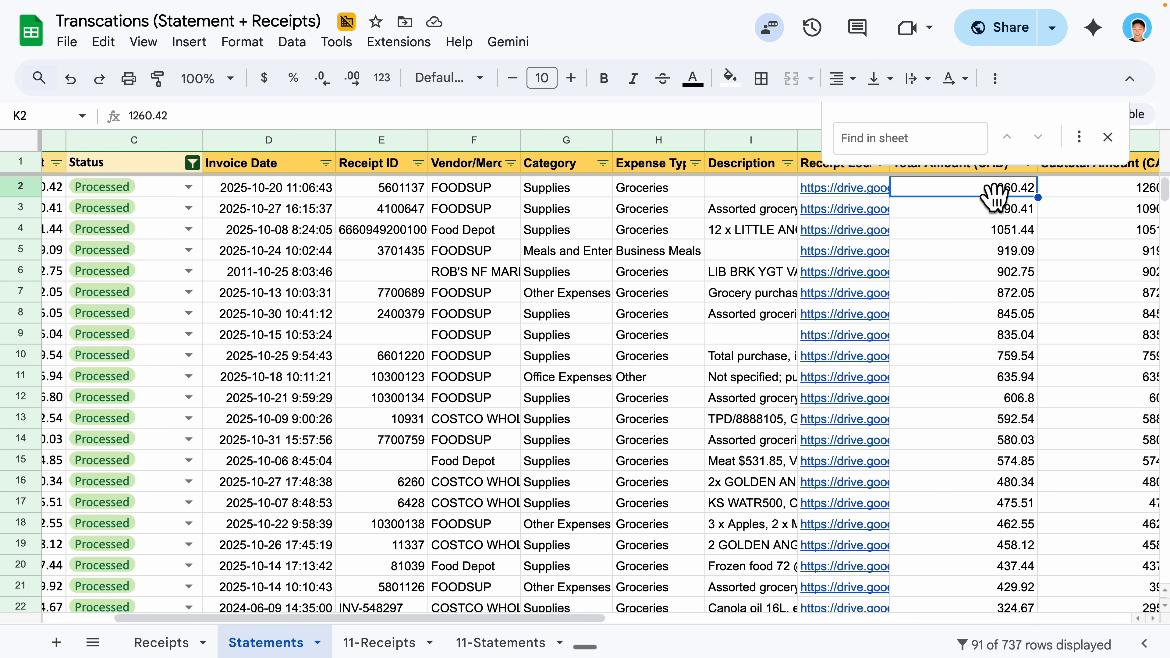
left_click_drag(305, 619, 219, 594)
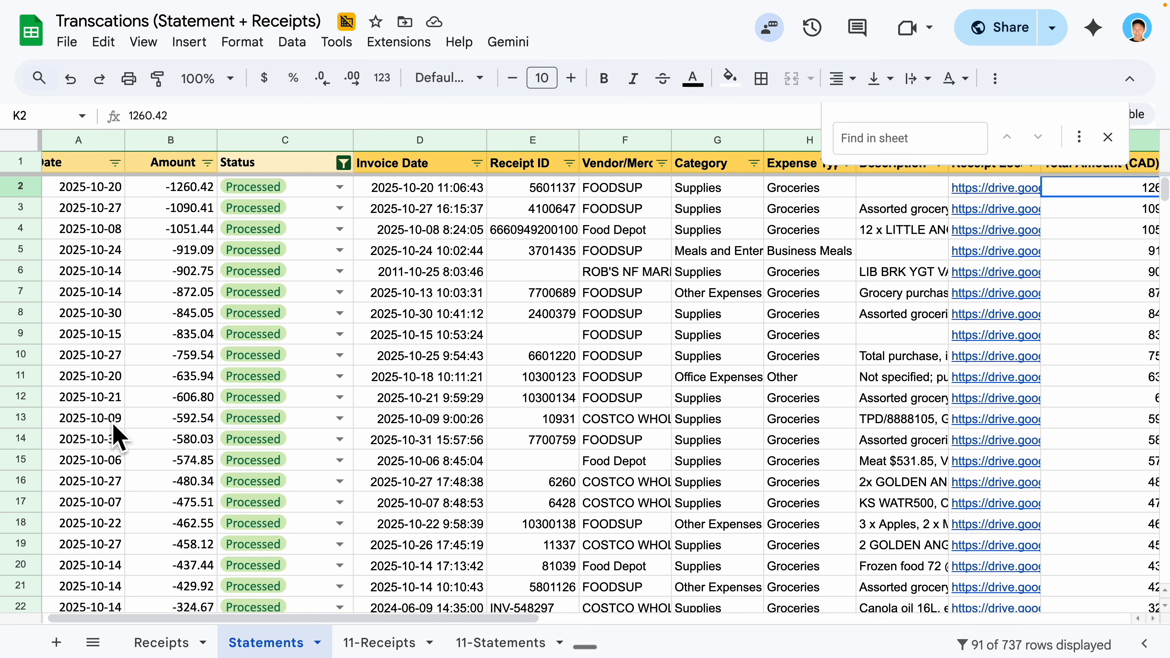
Compare row 11's statement date with its invoice date, and its Total Amount (CAD) with the statement amount
left_click(102, 380)
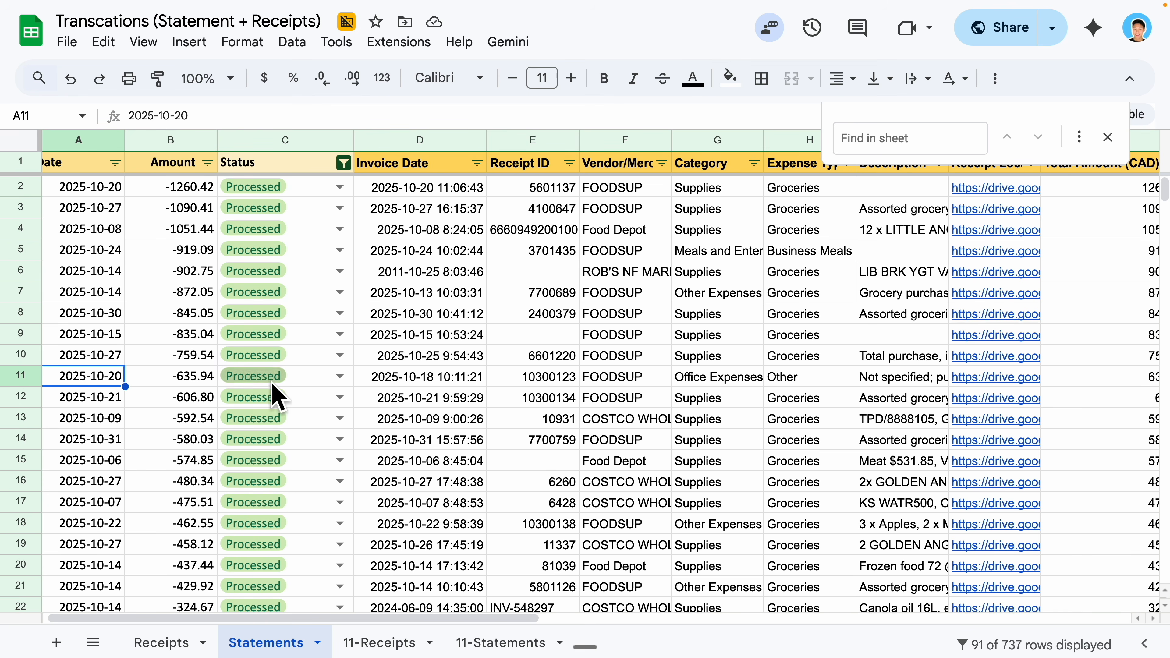
left_click(427, 381)
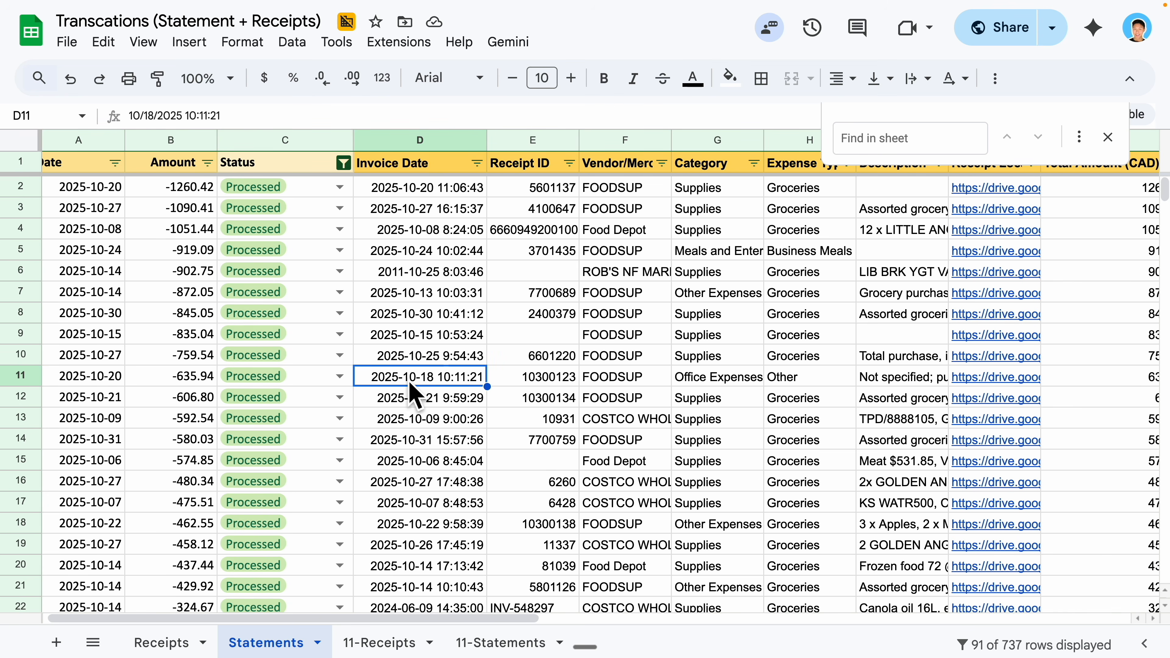
scroll(295, 629, "right", 3)
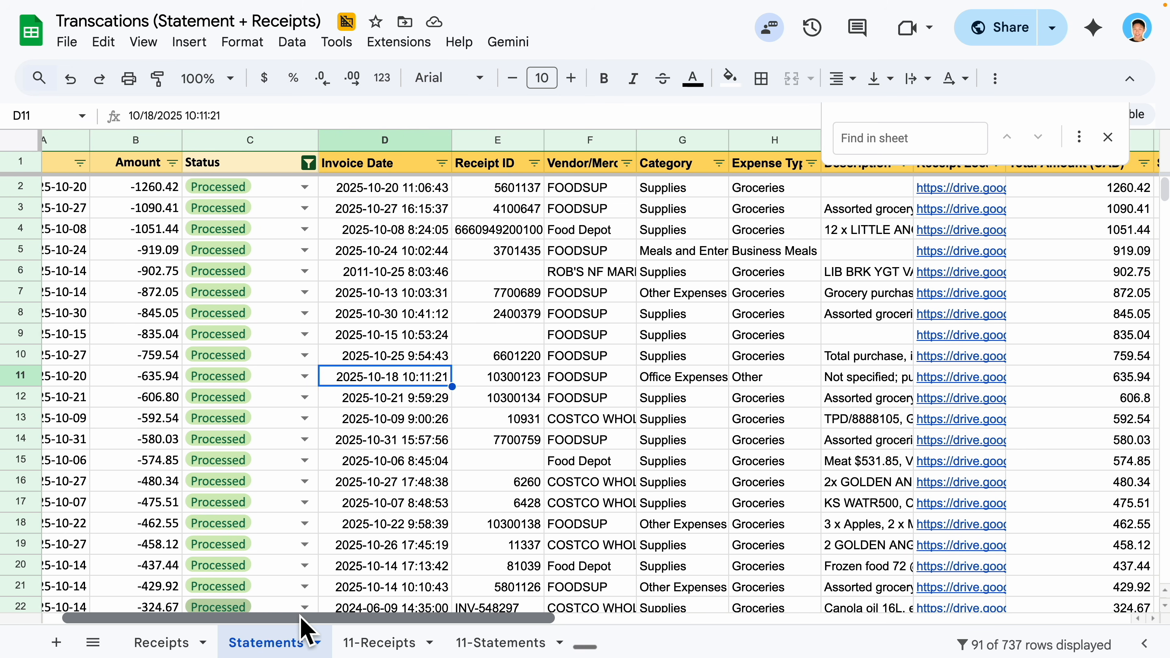
left_click(1097, 382)
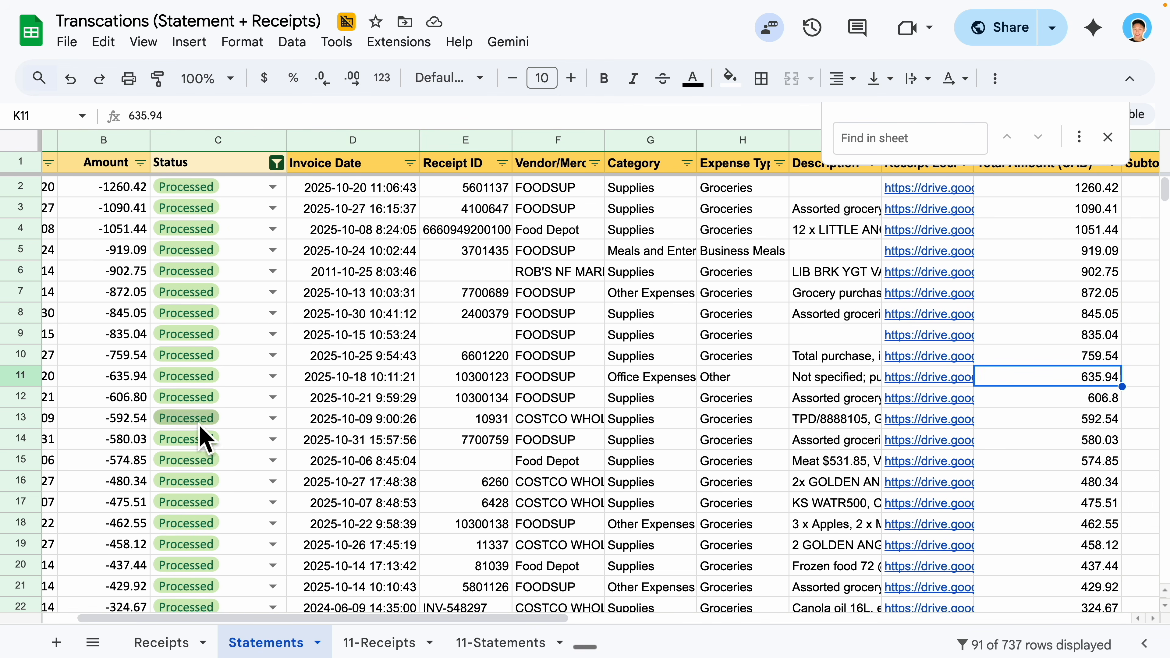
left_click(104, 377)
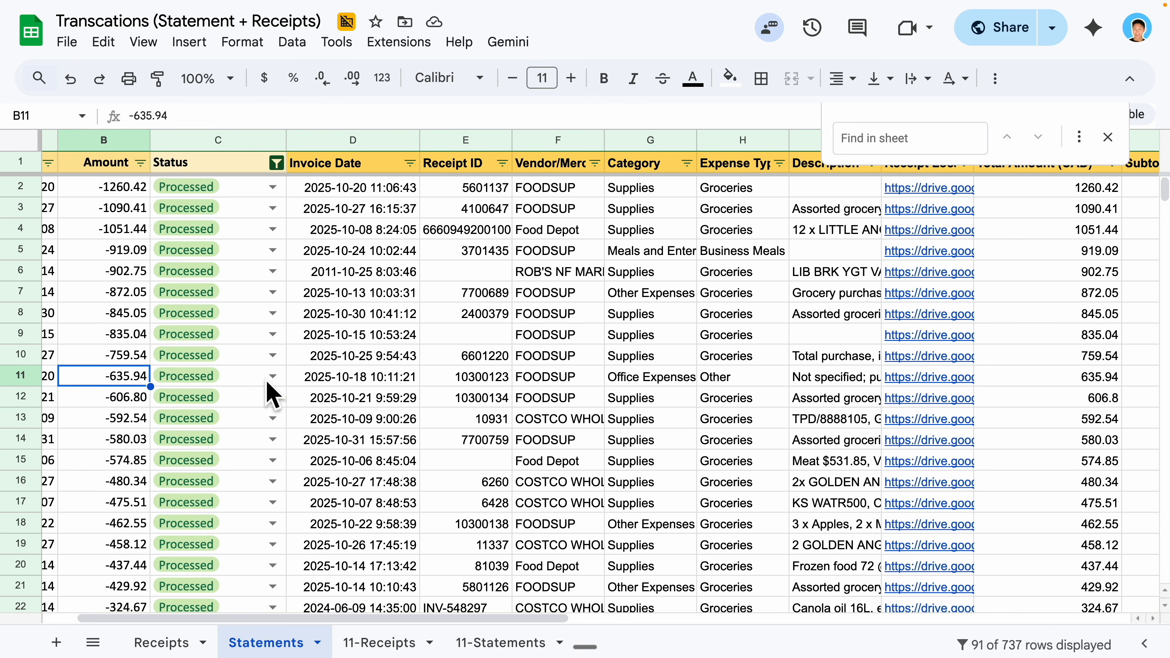
Compare row 19's statement date and amount with the matched receipt's invoice date and Total Amount (CAD)
scroll(454, 395, "down", 2)
scroll(453, 396, "left", 2)
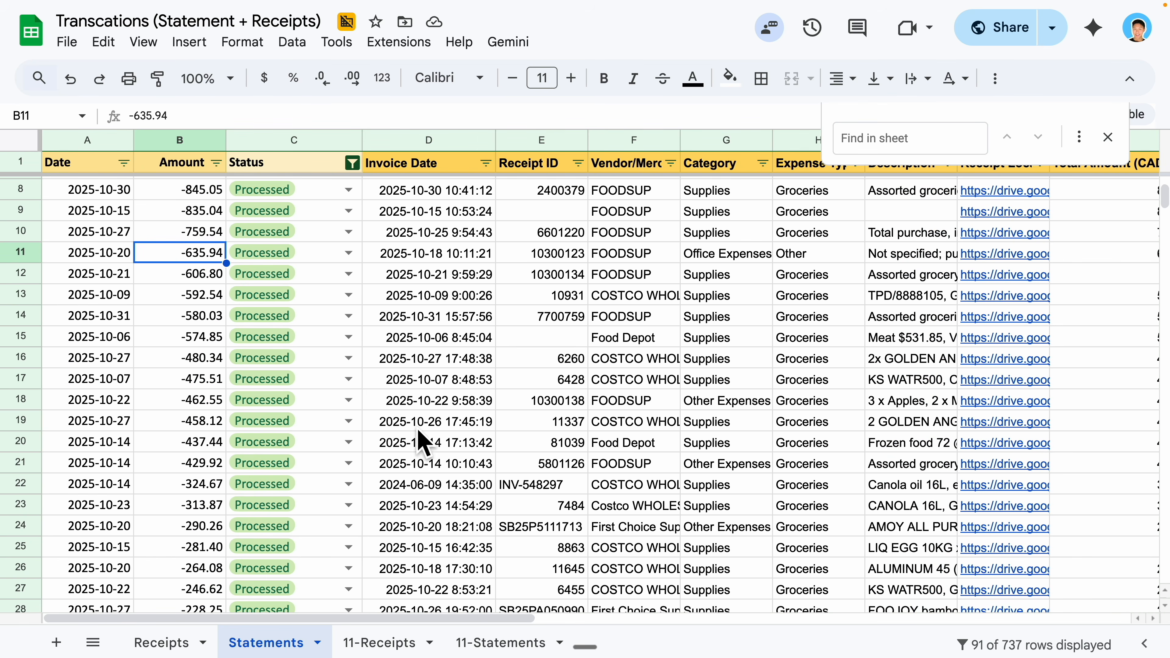
left_click(115, 427)
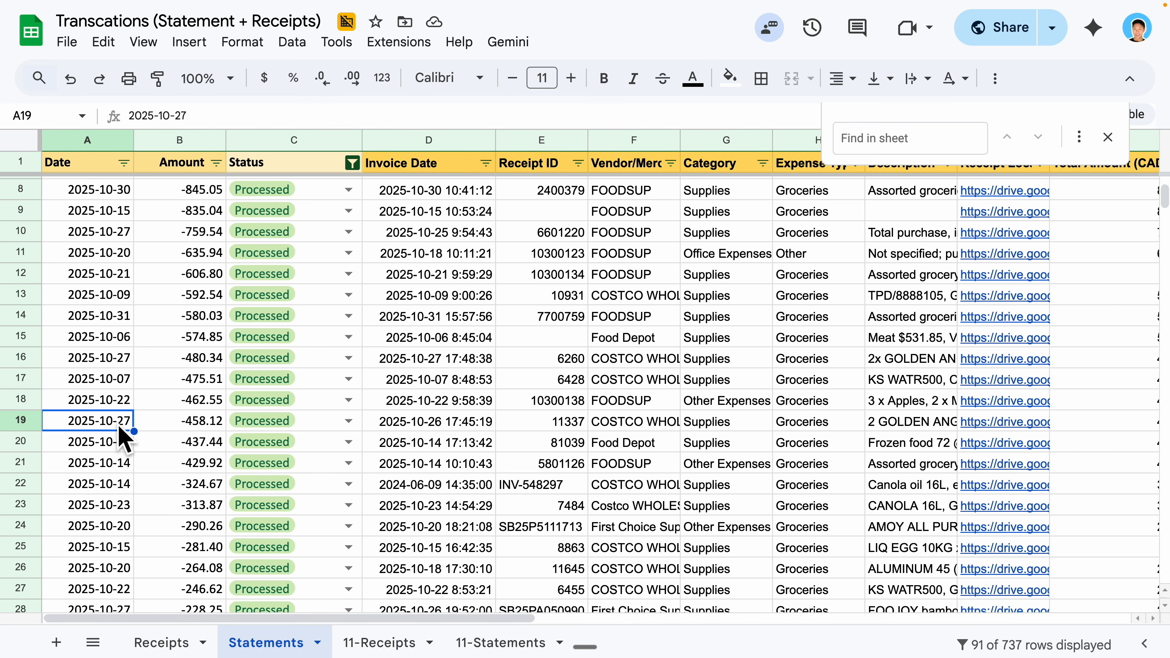
left_click(444, 426)
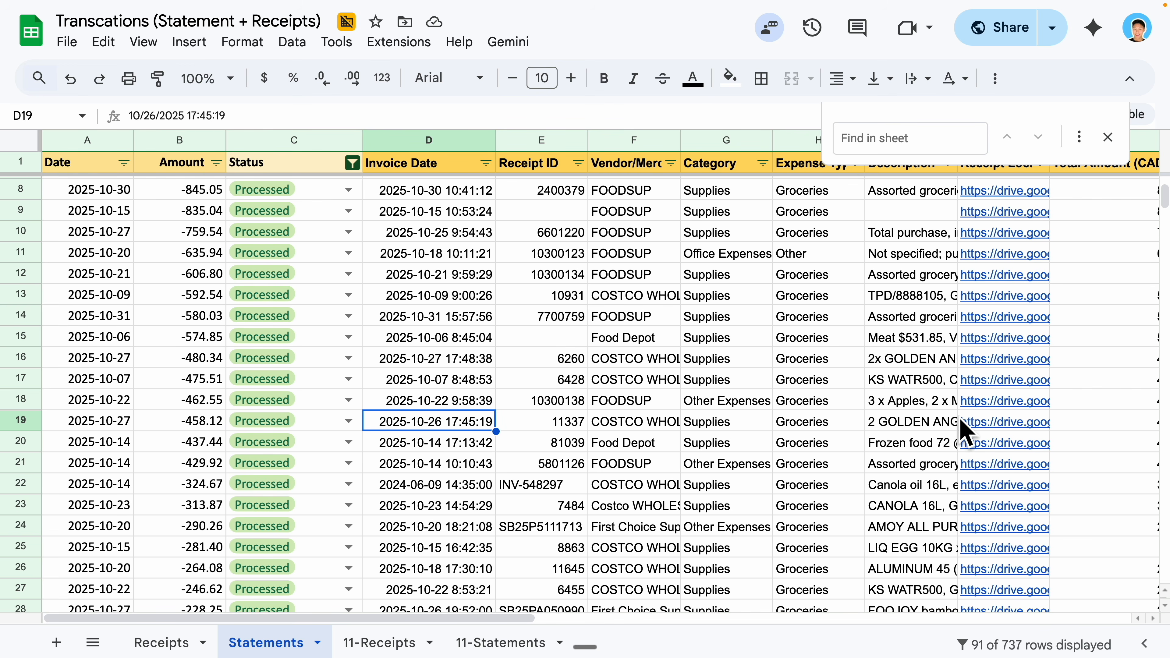
mouse_move(340, 618)
left_mouse_down()
mouse_move(436, 627)
mouse_move(334, 635)
left_mouse_up()
left_click(944, 424)
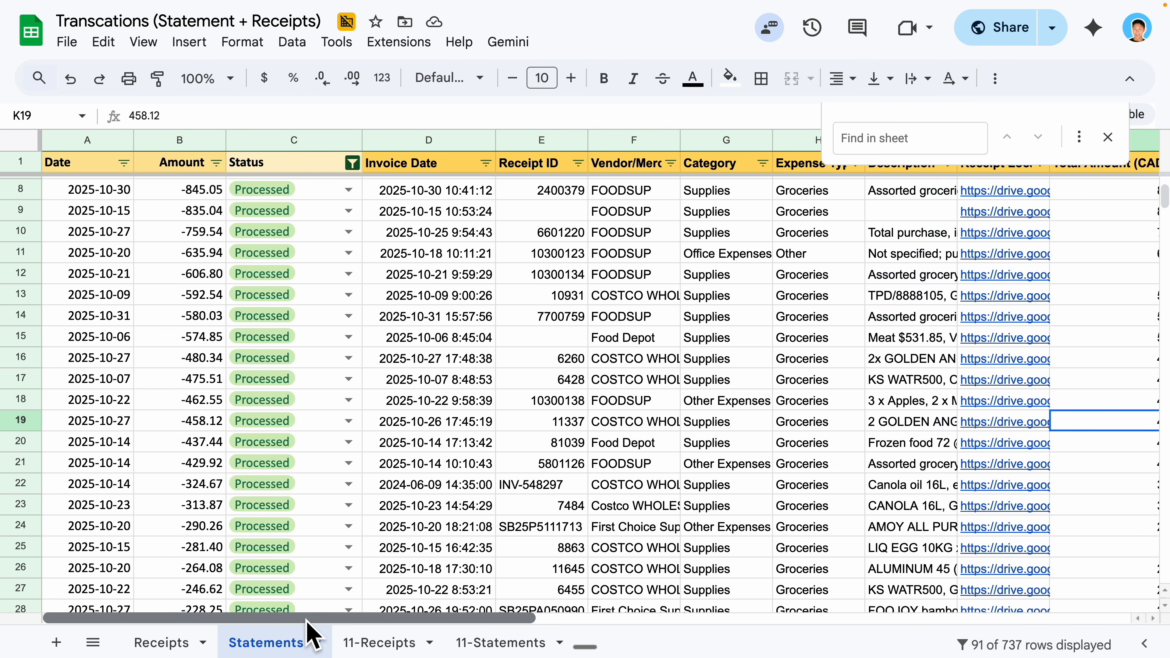
left_click_drag(636, 422, 196, 425)
left_click(196, 425)
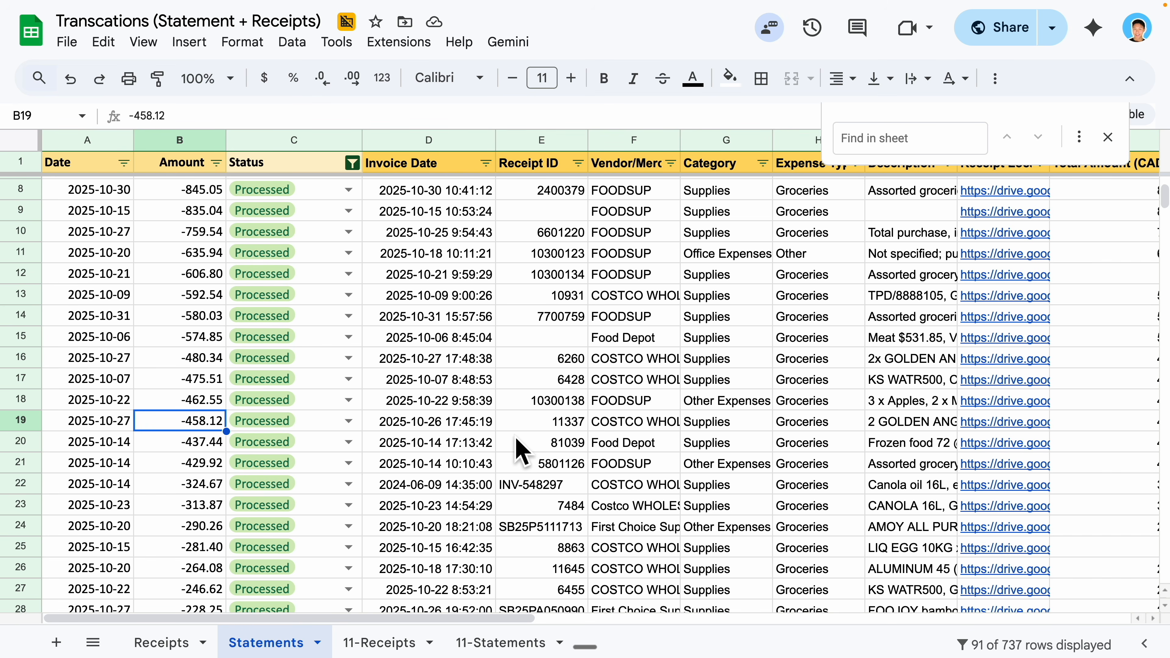
Review the processed statement rows down to row 48, and open the 11-Receipts sheet
scroll(522, 437, "down", 5)
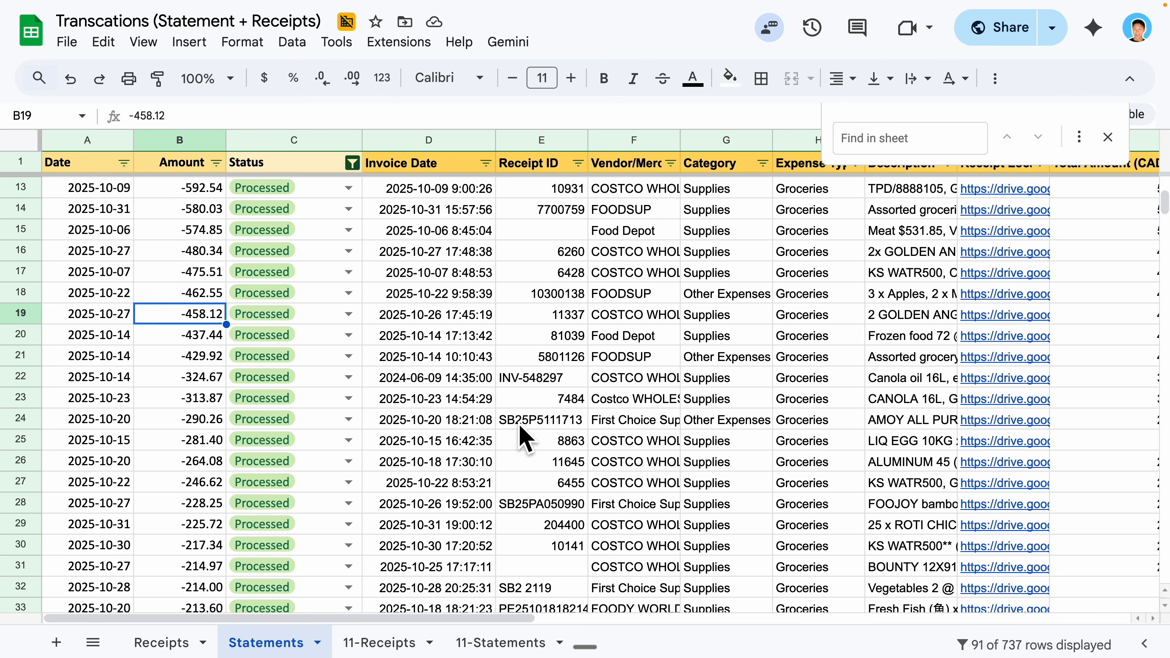
scroll(523, 440, "down", 5)
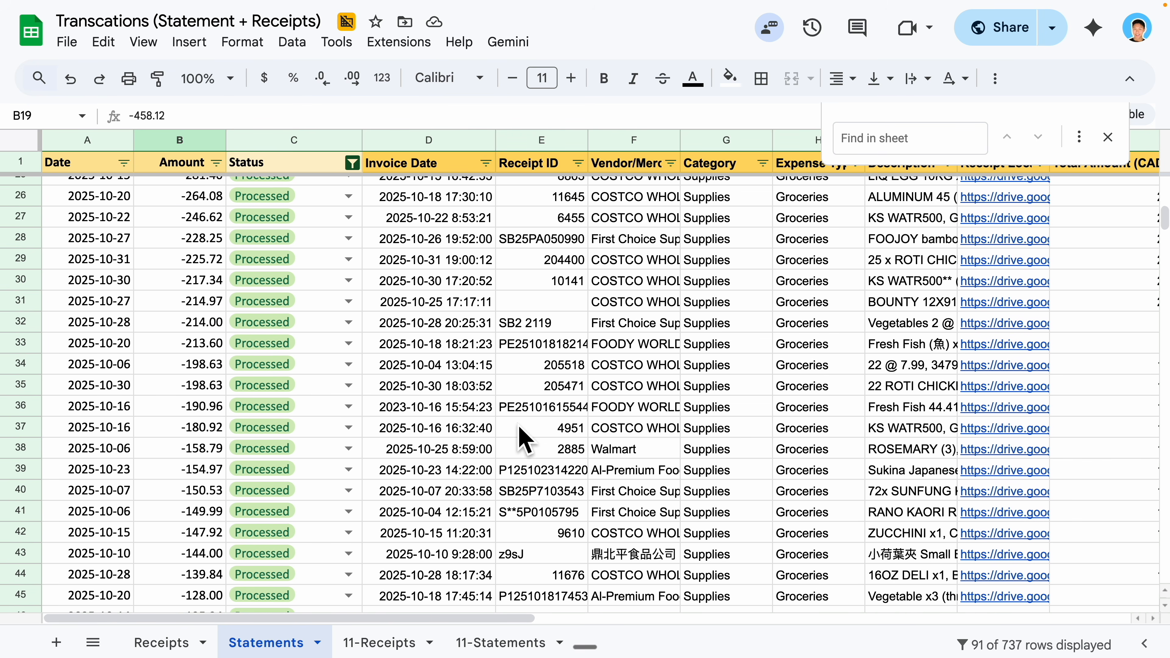
scroll(521, 436, "down", 1)
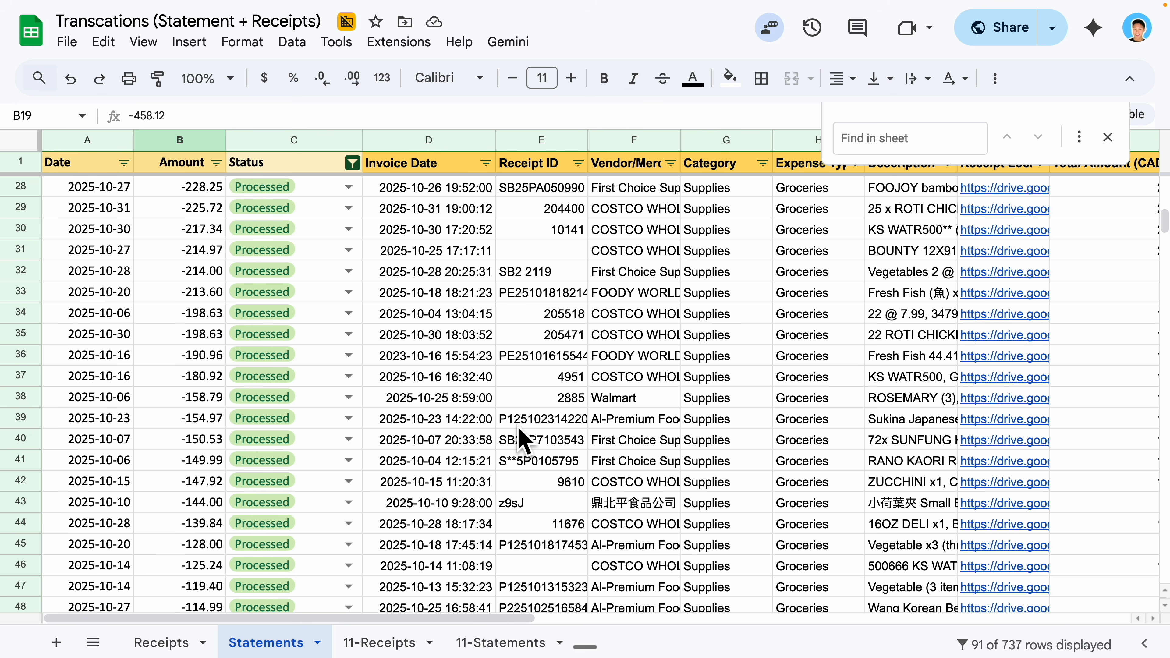
left_click(452, 247)
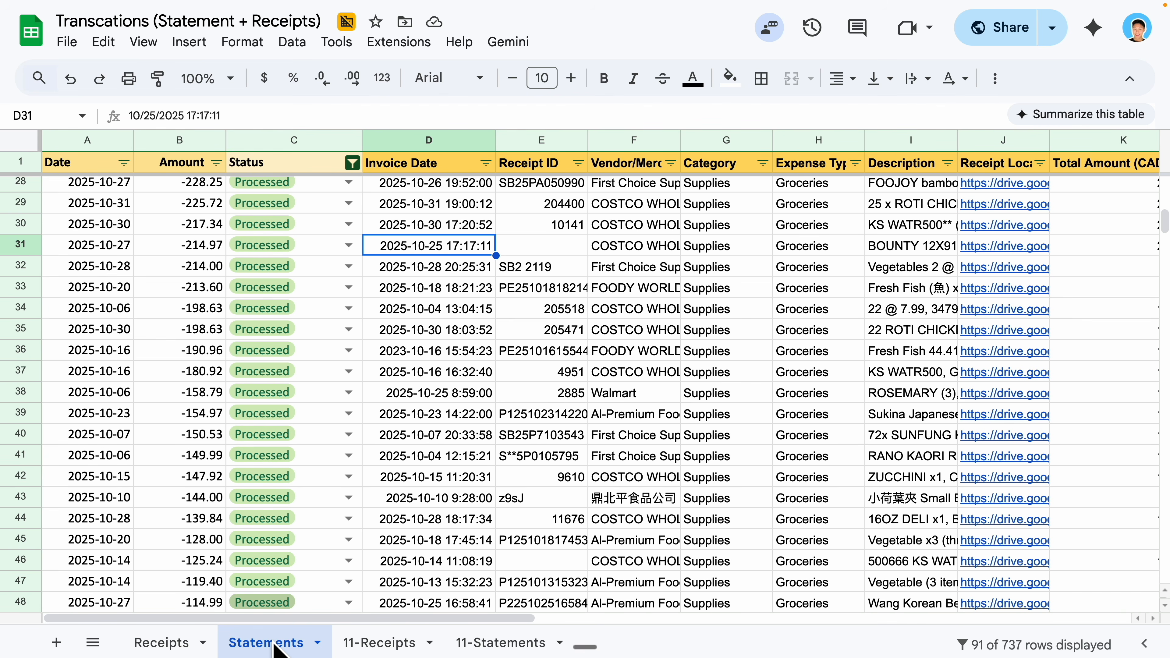
left_click(368, 643)
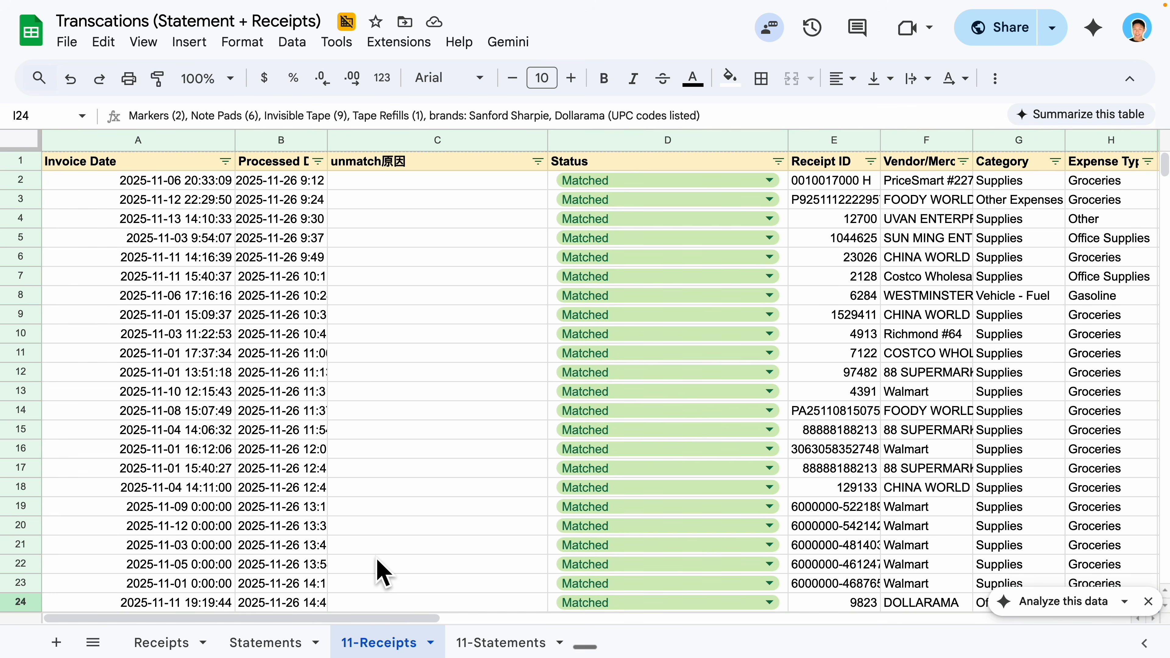
Open the 11-Statements sheet and compare row 5's date and amount with its Invoice Date and Total Amount (CAD)
left_click_drag(320, 607, 357, 607)
mouse_move(367, 616)
left_mouse_down()
mouse_move(538, 611)
mouse_move(433, 605)
mouse_move(345, 622)
left_mouse_up()
left_click(500, 643)
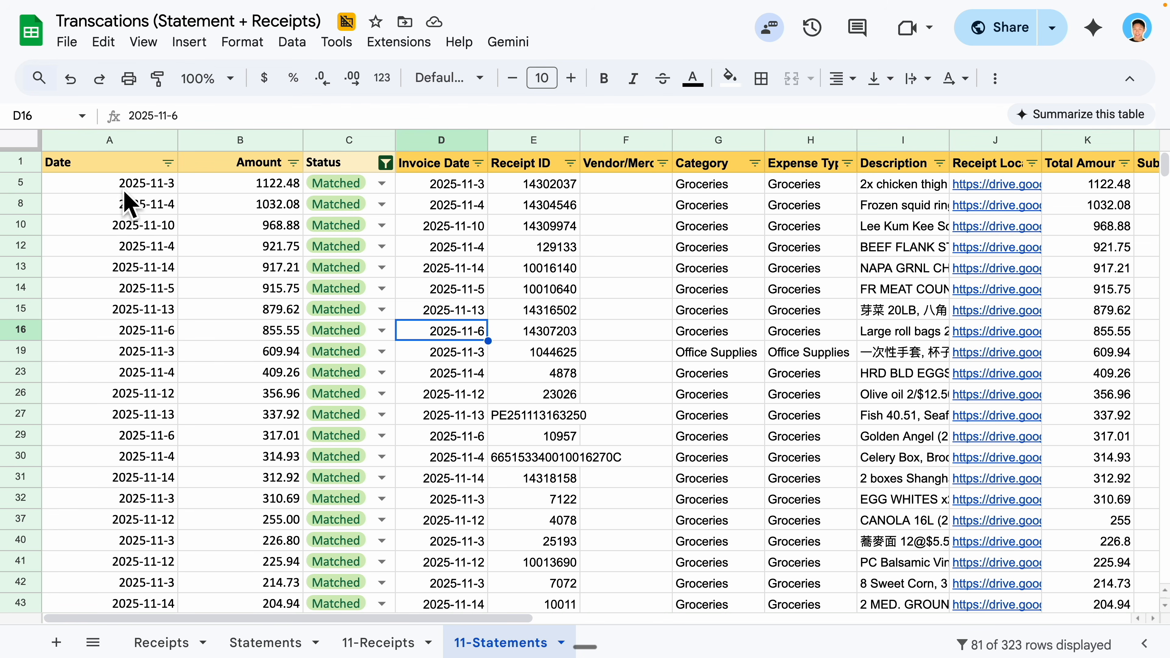
left_click(142, 186)
left_click(241, 187)
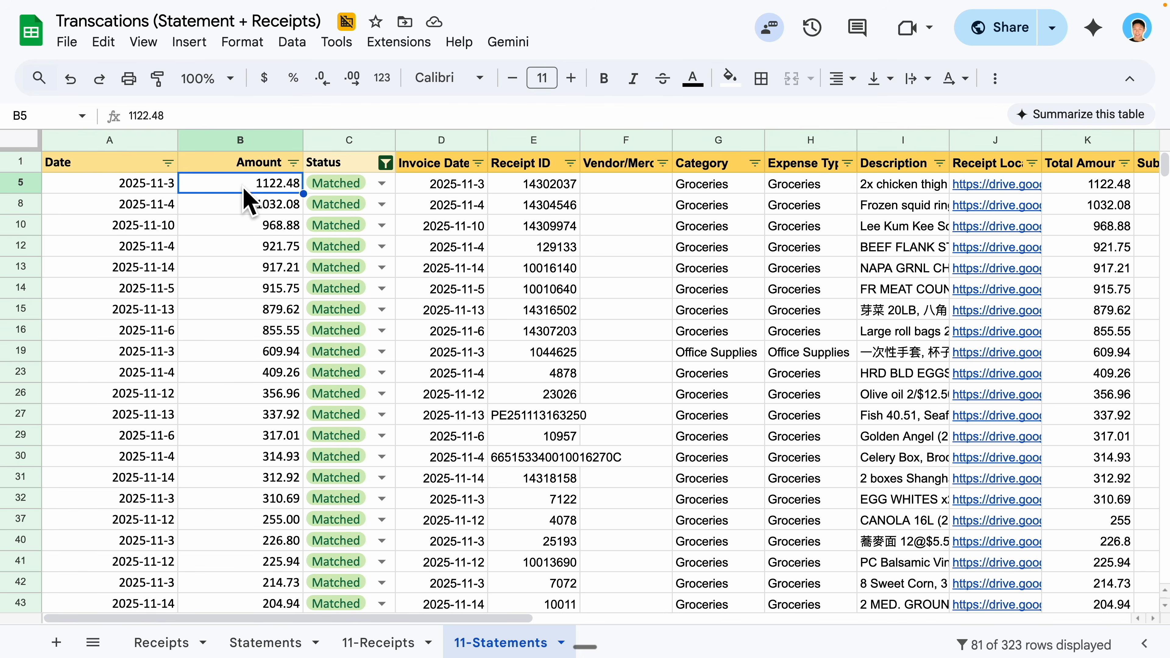
left_click(1112, 184)
left_click(456, 185)
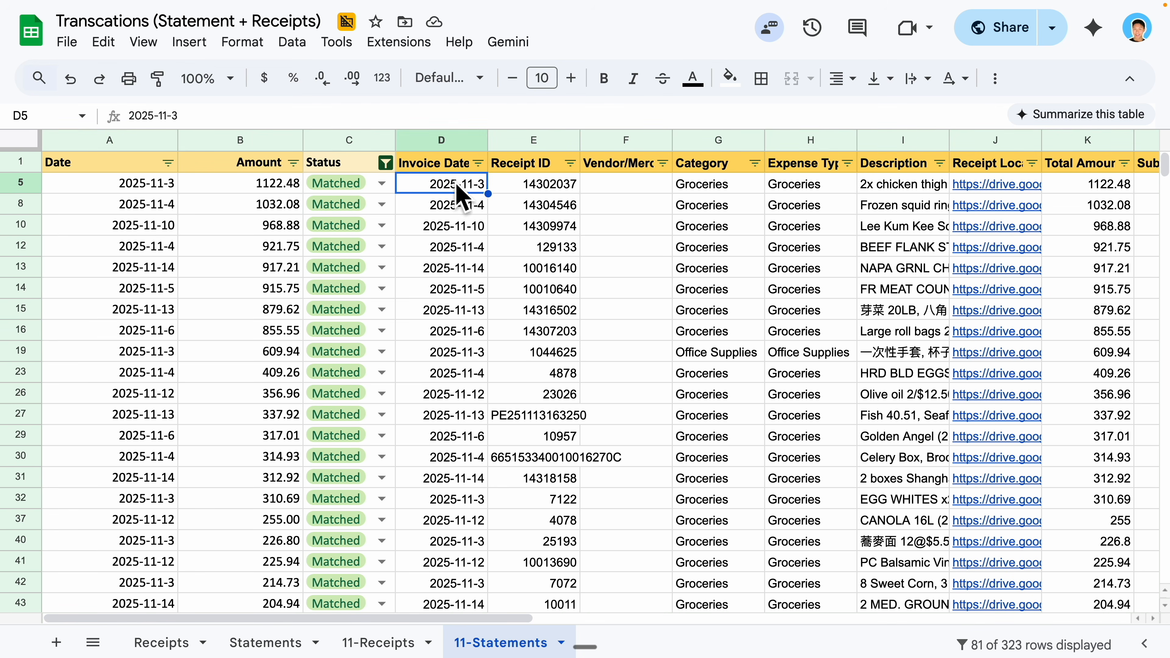
Open the receipt image linked in row 5's Receipt Location and examine it against the statement entry
left_click(963, 185)
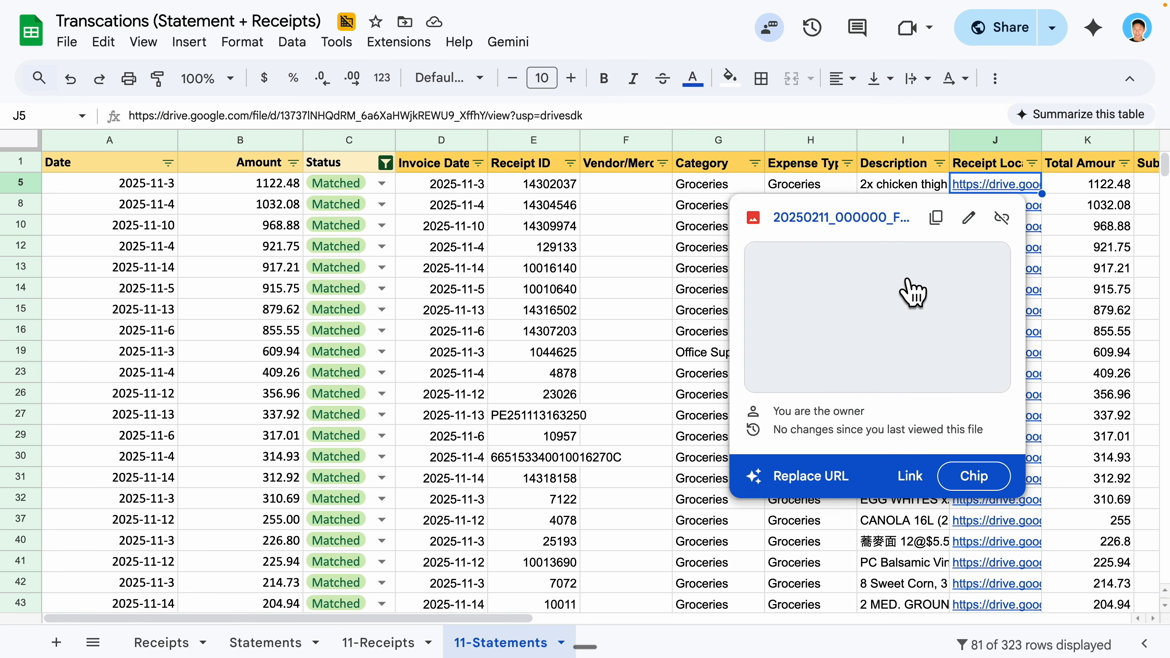
left_click(961, 386)
key("super+shift+4")
left_click_drag(695, 372, 784, 405)
key("Escape")
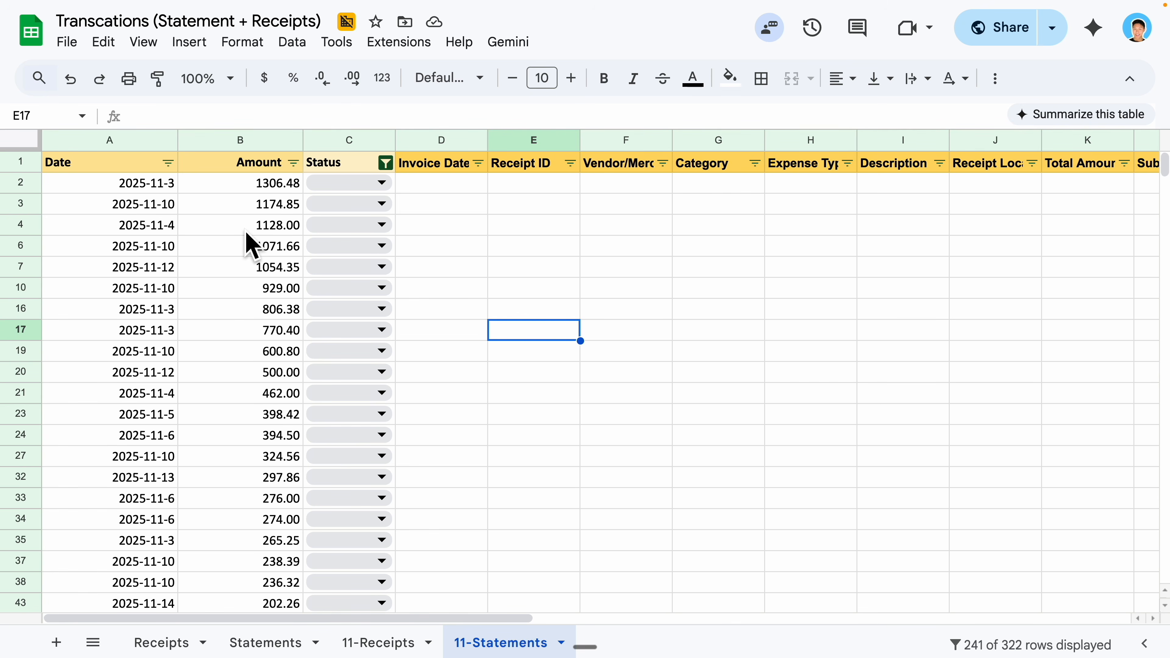
Search the 11-Receipts sheet for the unmatched statement amount 1174.85 from row 3
left_click(260, 209)
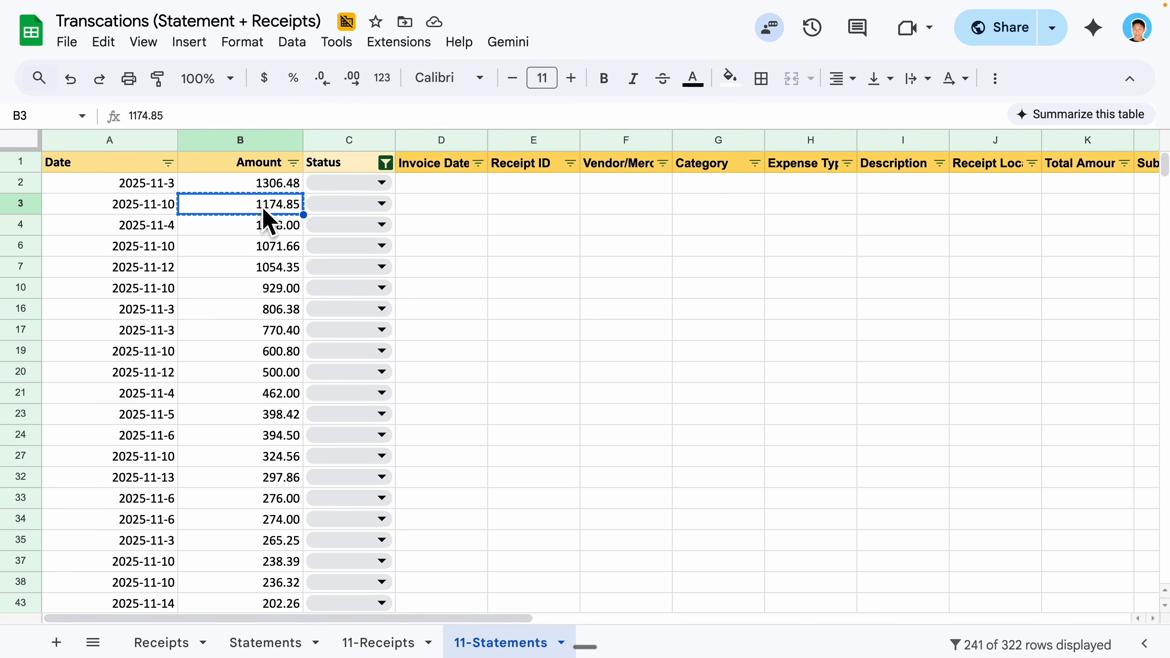
left_click(392, 643)
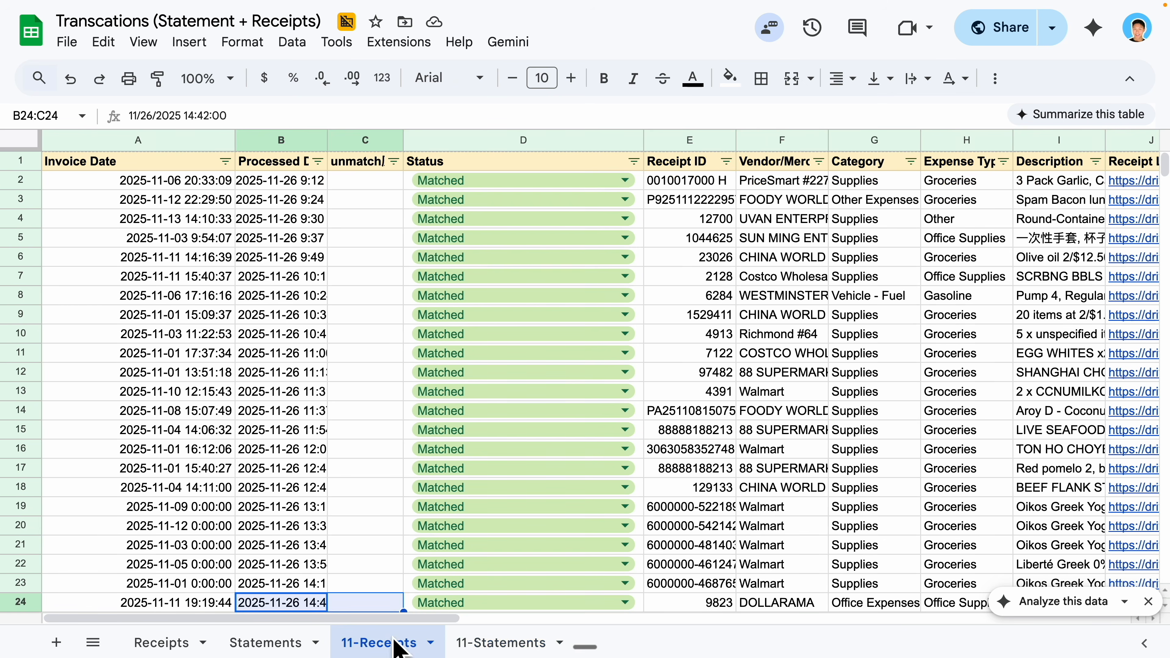
left_click(803, 432)
key("ctrl+f")
type("1174.85")
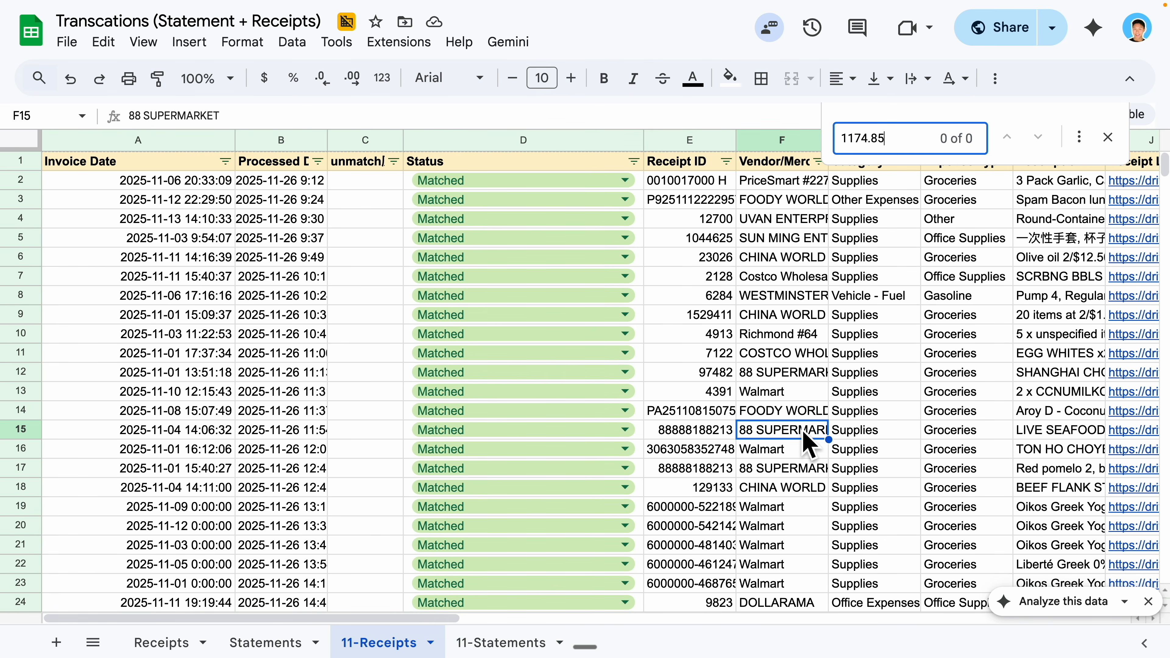
Copy the unmatched amount 806.38 from row 16 of 11-Statements and search the 11-Receipts sheet for it
left_click(497, 649)
left_click(270, 316)
key("ctrl+c")
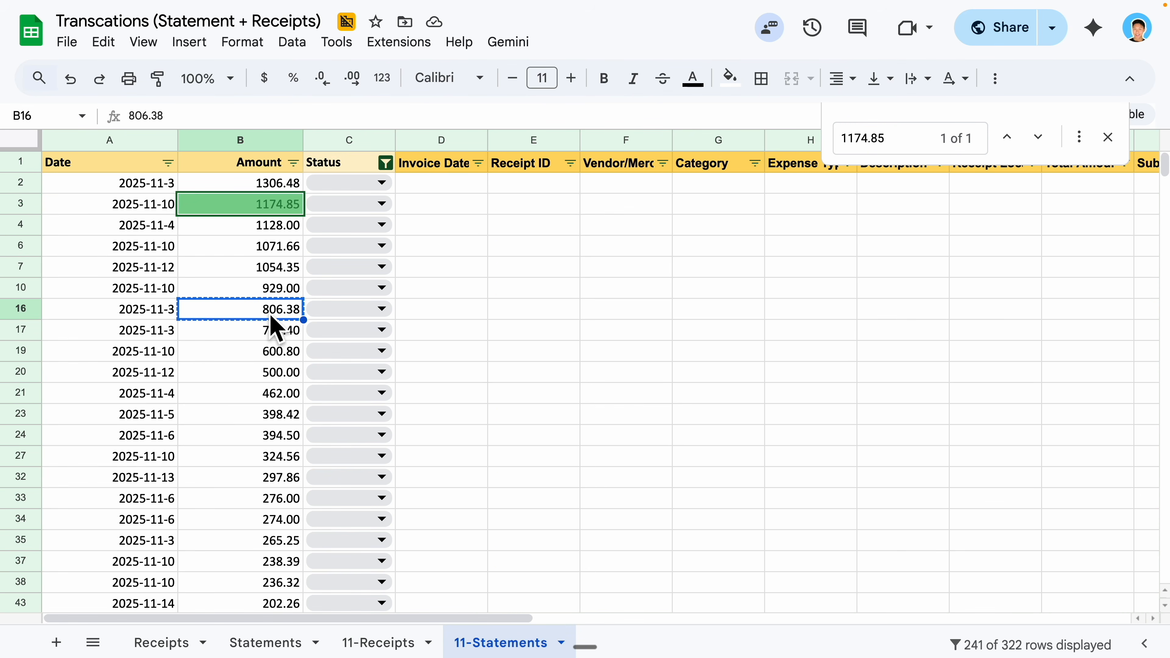
left_click(394, 643)
key("ctrl+f")
key("ctrl+v")
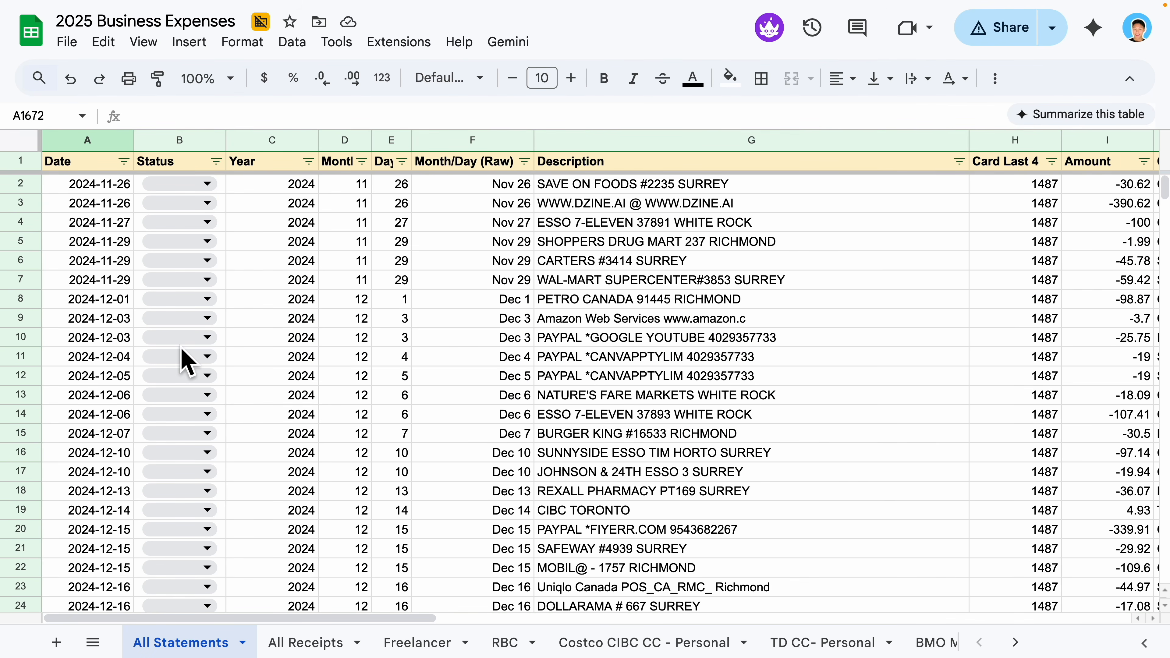
Look through the All Statements transactions in the 2025 Business Expenses spreadsheet and open the All Receipts sheet
scroll(244, 441, "down", 1)
scroll(244, 440, "down", 7)
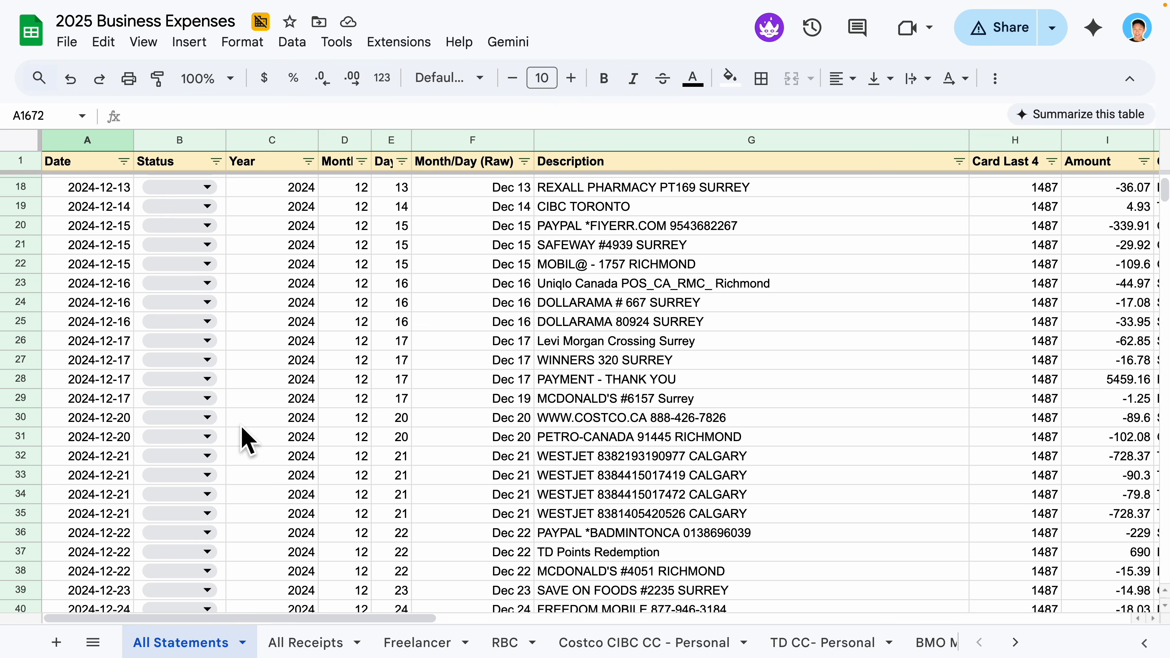
scroll(247, 442, "down", 15)
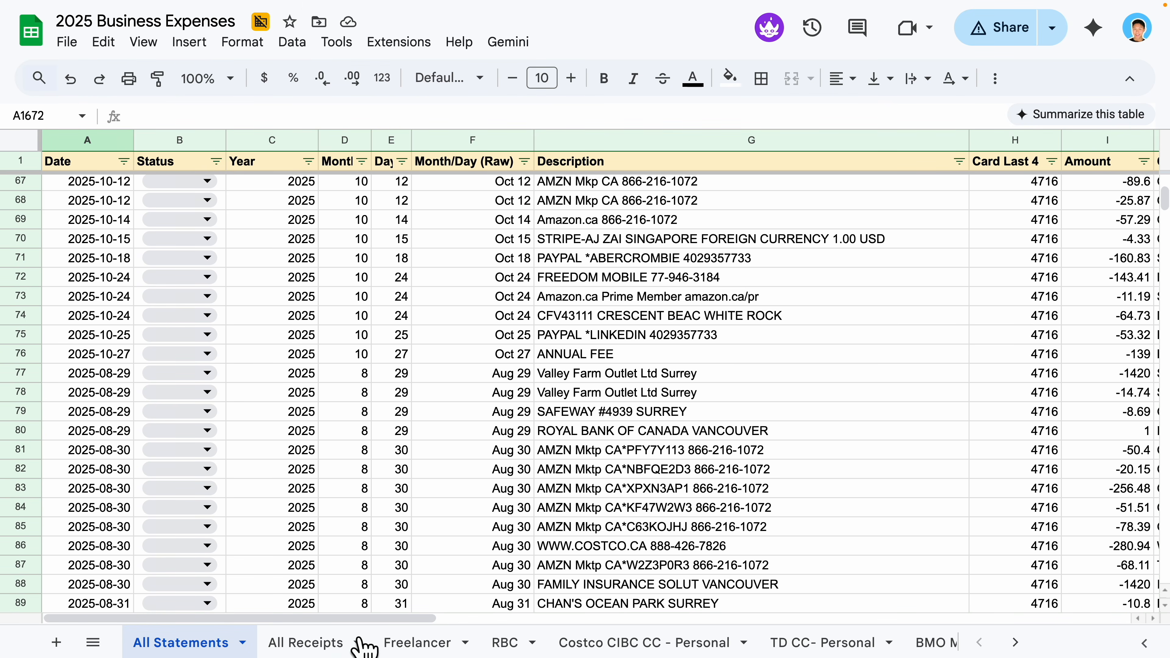
left_click(324, 645)
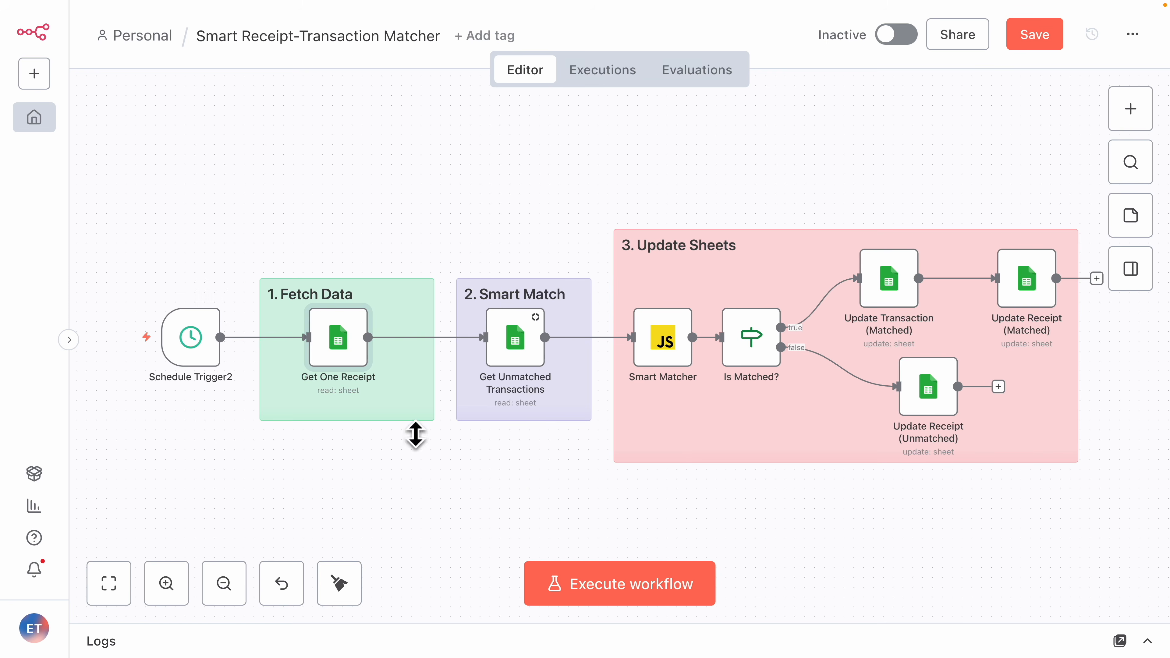
Open the Get One Receipt node in n8n, and copy the status value Processed from row 2 of All Receipts
double_click(337, 358)
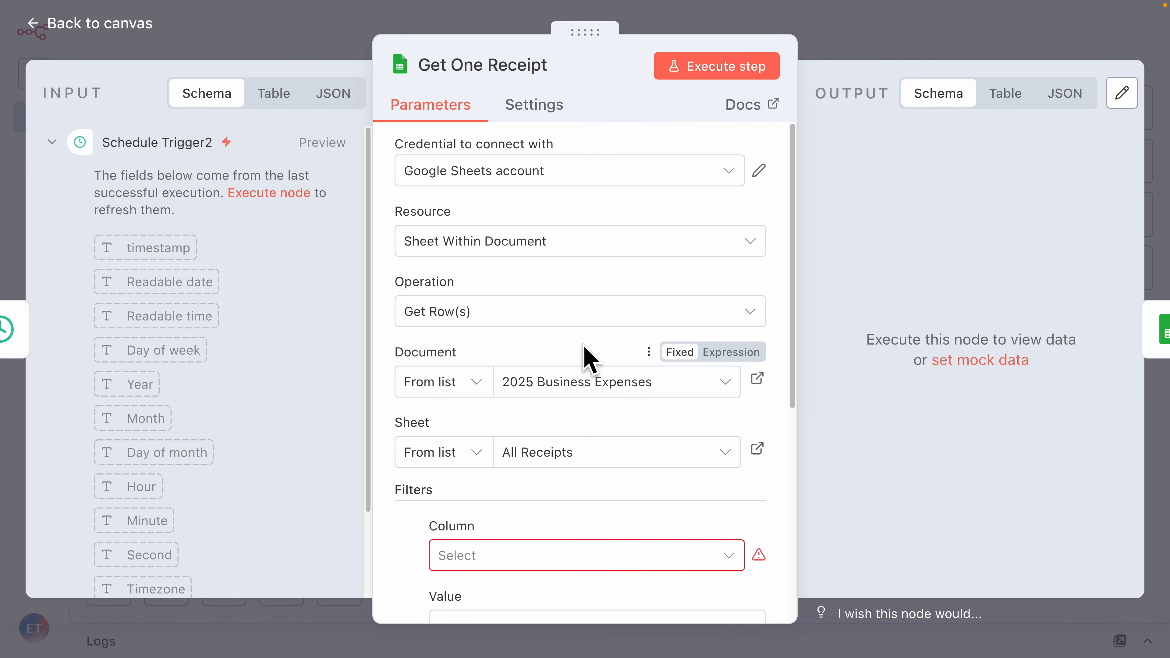
scroll(589, 360, "down", 5)
left_click(527, 431)
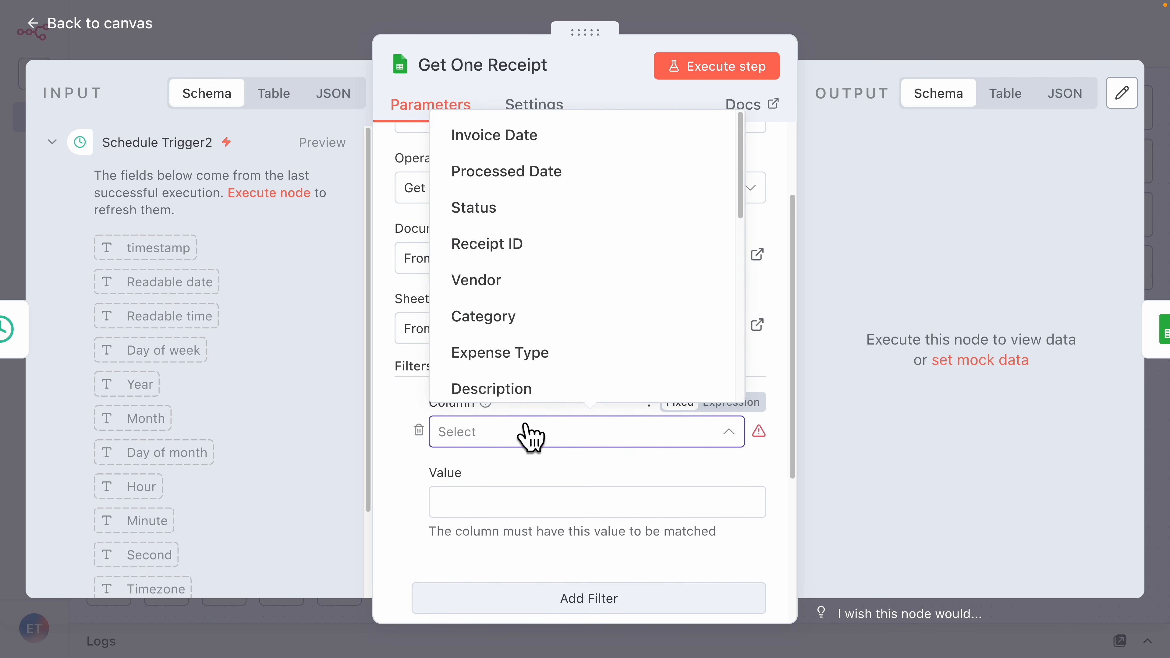
left_click(399, 406)
key("ctrl+Tab")
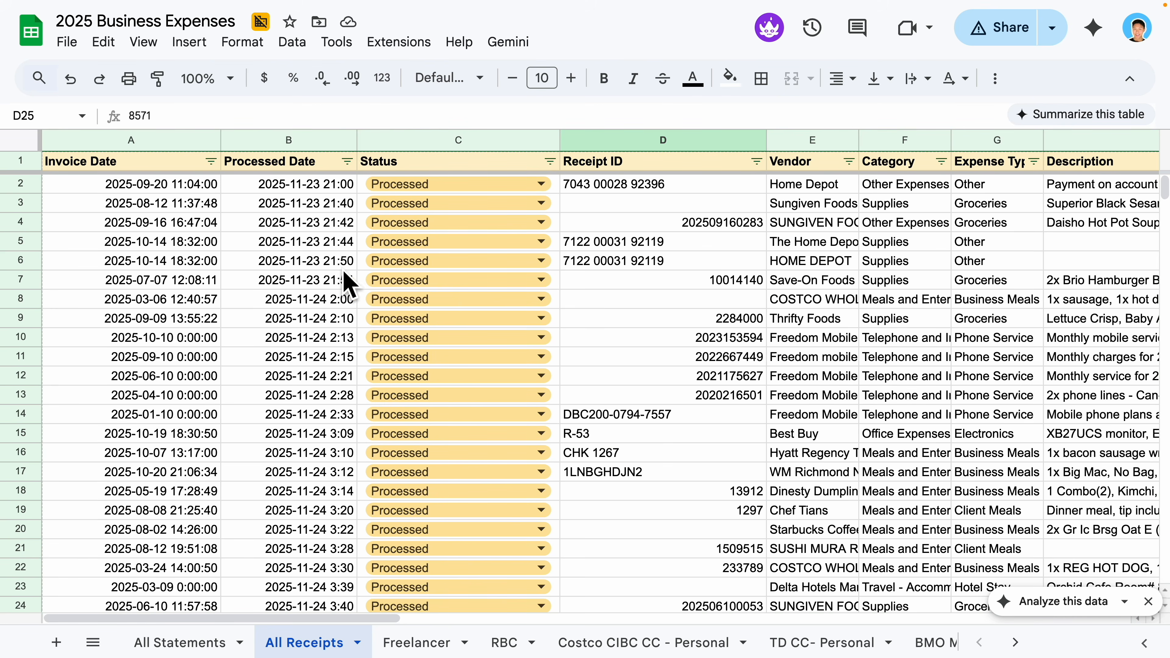
left_click(449, 183)
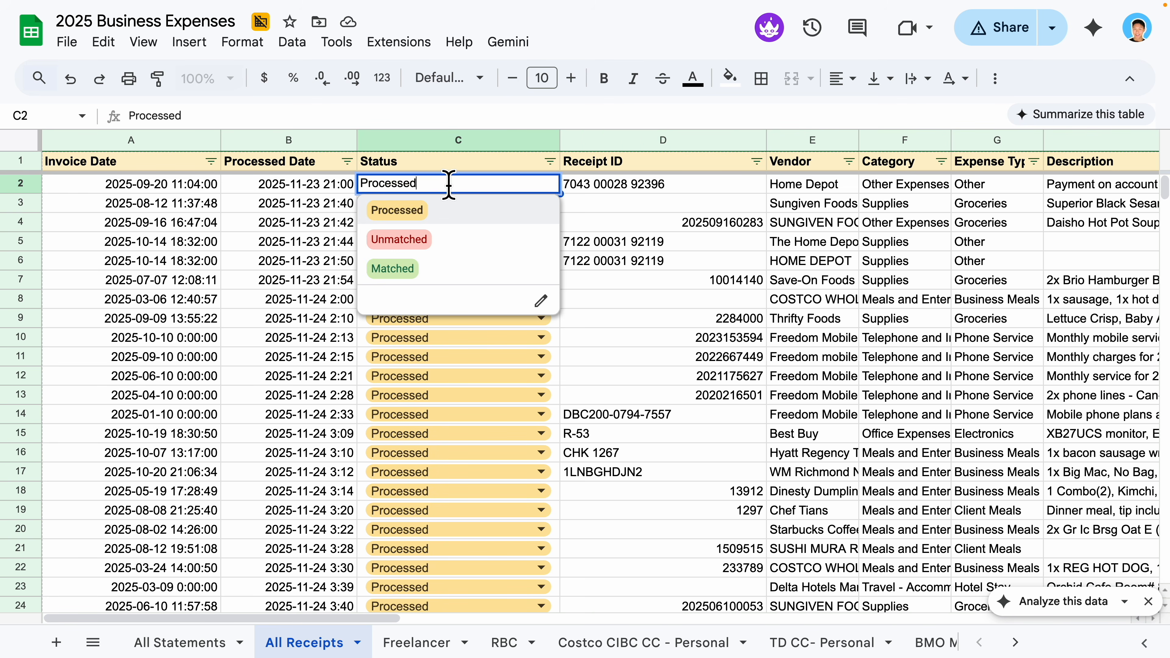
left_click_drag(193, 115, 76, 122)
key("ctrl+Tab")
Filter Get One Receipt to rows whose Status is Processed, execute the step, and return to the workflow canvas
left_click(529, 433)
left_click(527, 207)
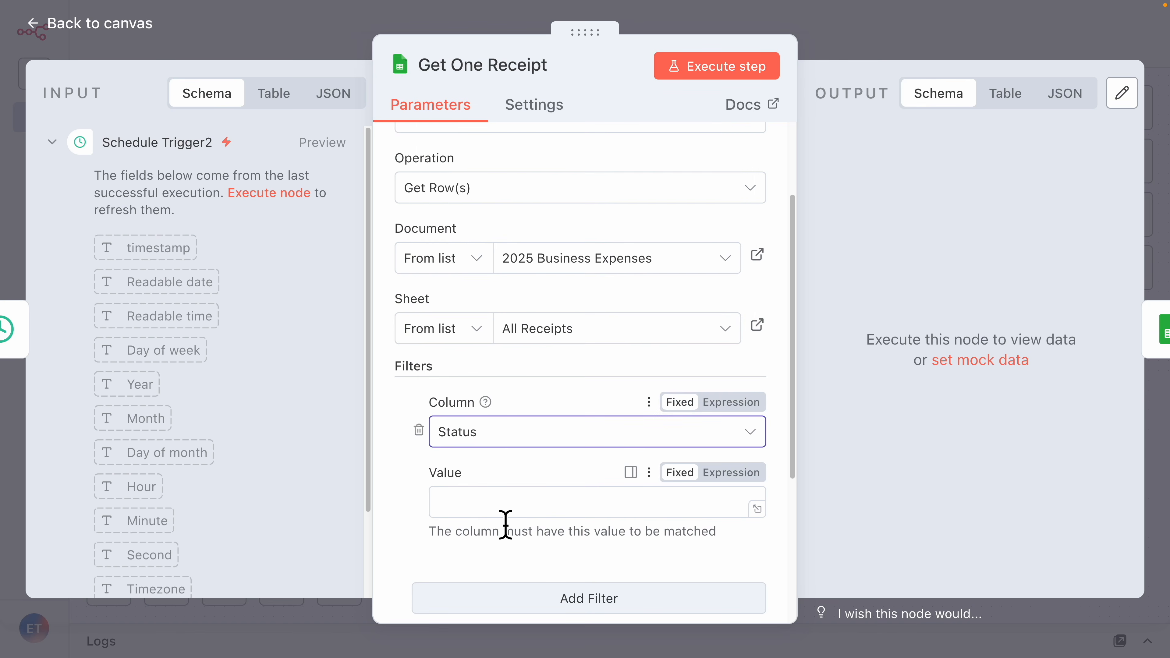
left_click(505, 512)
key("ctrl+v")
scroll(608, 441, "down", 5)
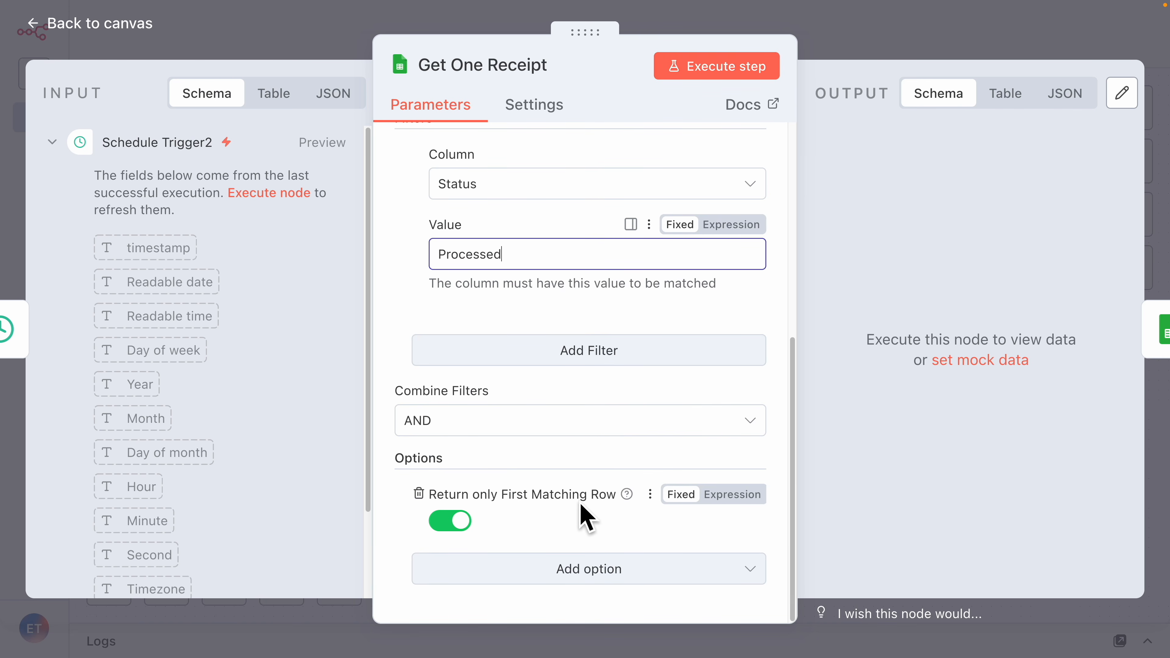
left_click(751, 69)
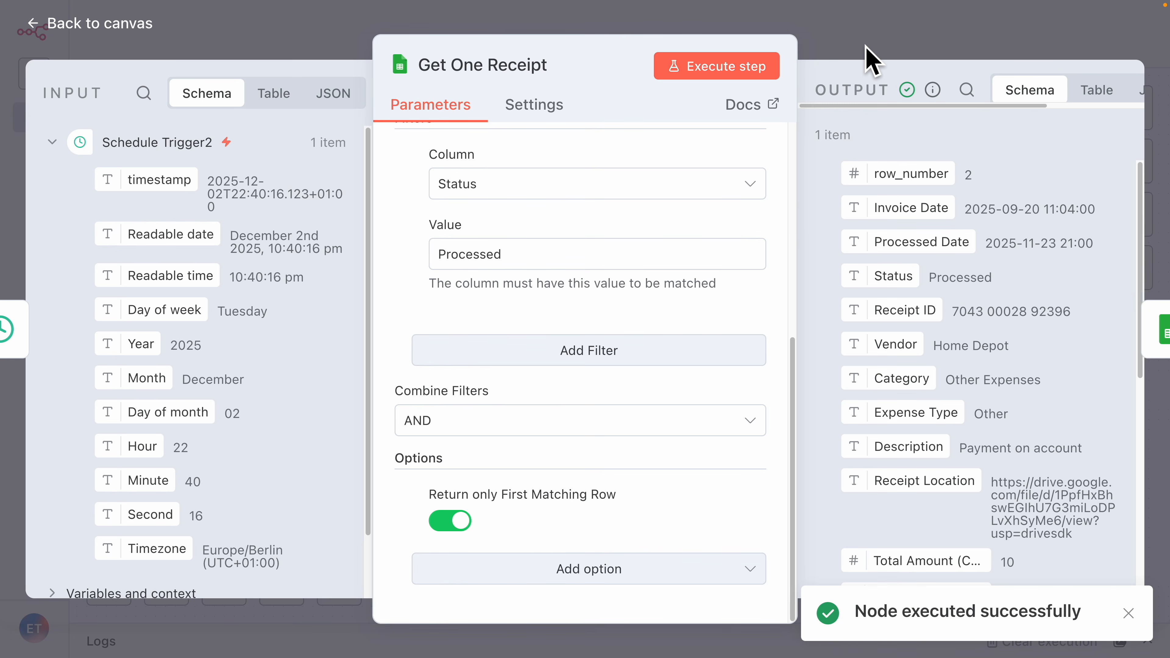
left_click(828, 45)
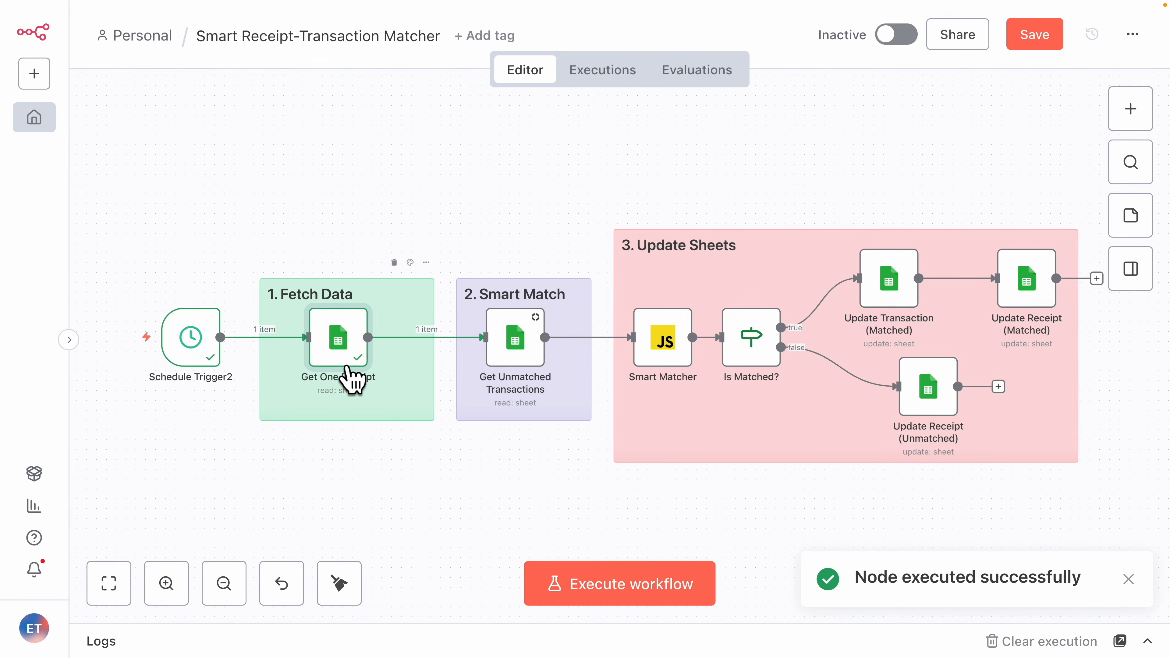
Execute the Get Unmatched Transactions node to fetch the All Statements rows, and return to the workflow canvas
mouse_move(358, 361)
mouse_move(535, 357)
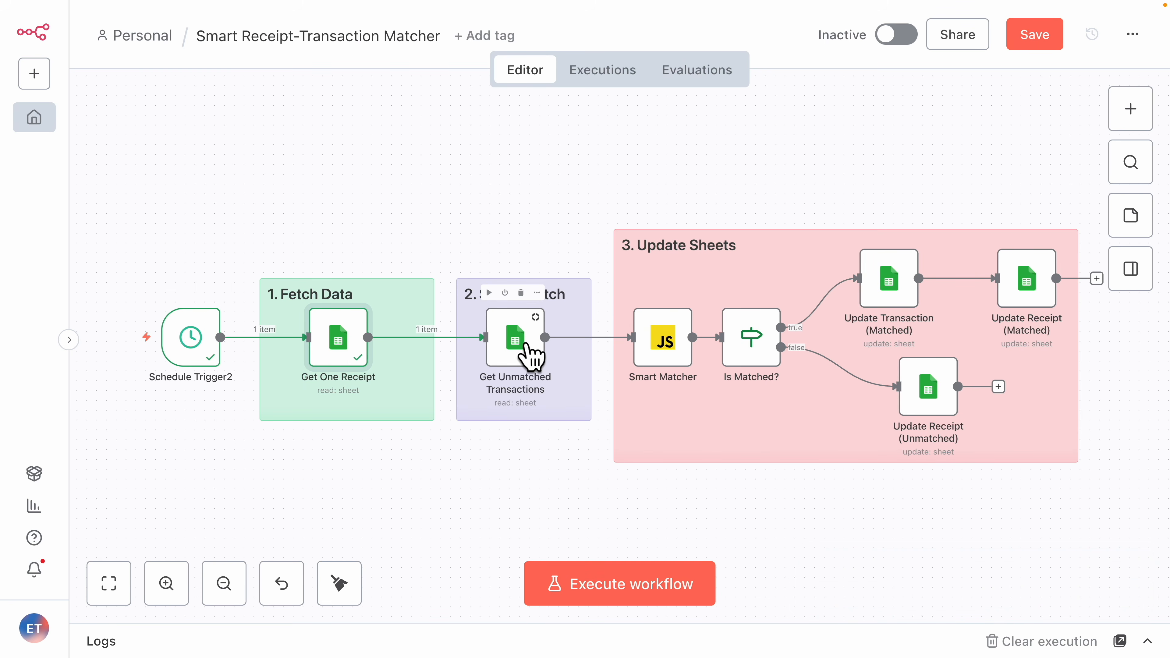
double_click(530, 355)
left_click(661, 78)
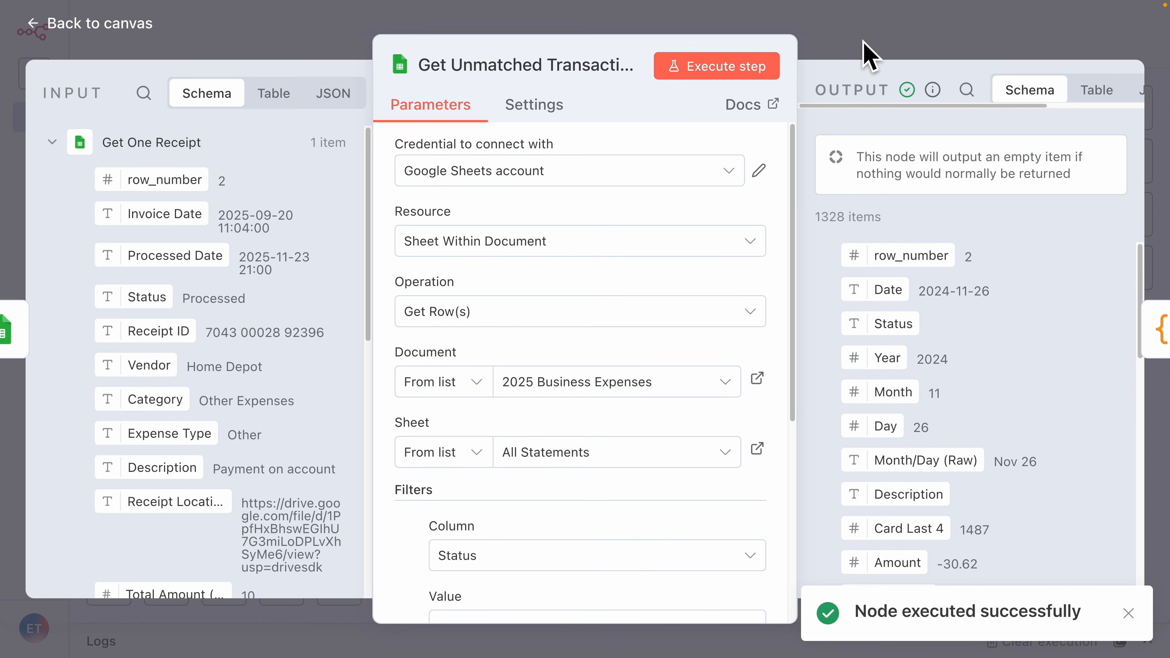
left_click(865, 52)
scroll(527, 468, "right", 3)
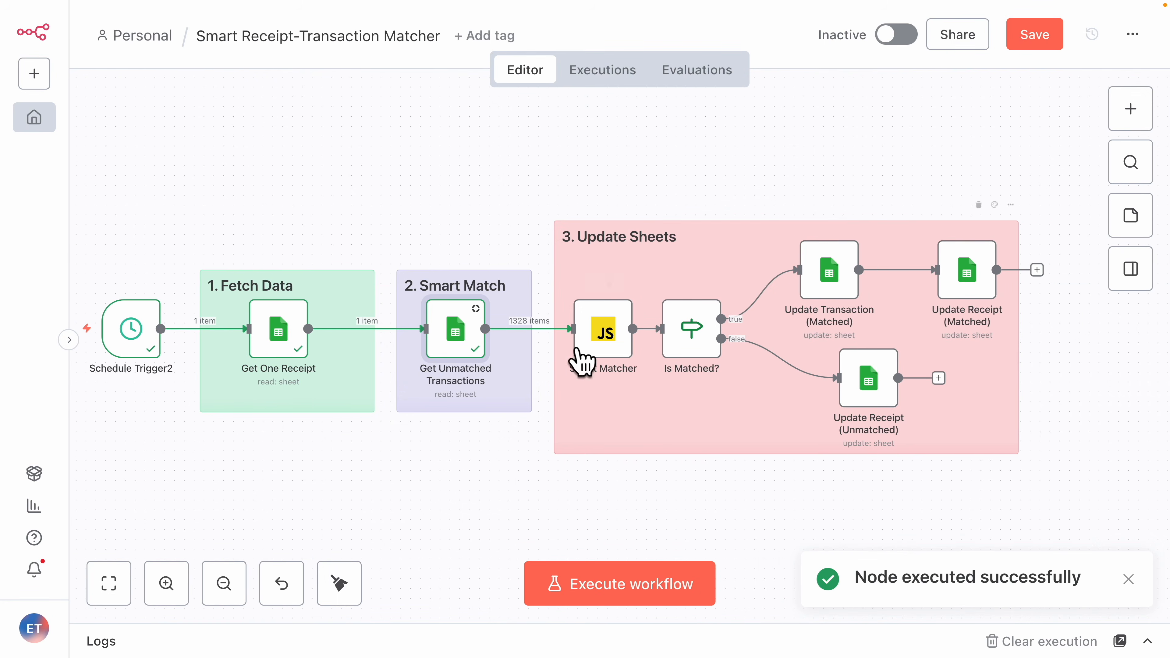
Open the Smart Matcher code and examine the receipts and statements column names in COLUMN_MAPPING and the matching logic notes
double_click(608, 343)
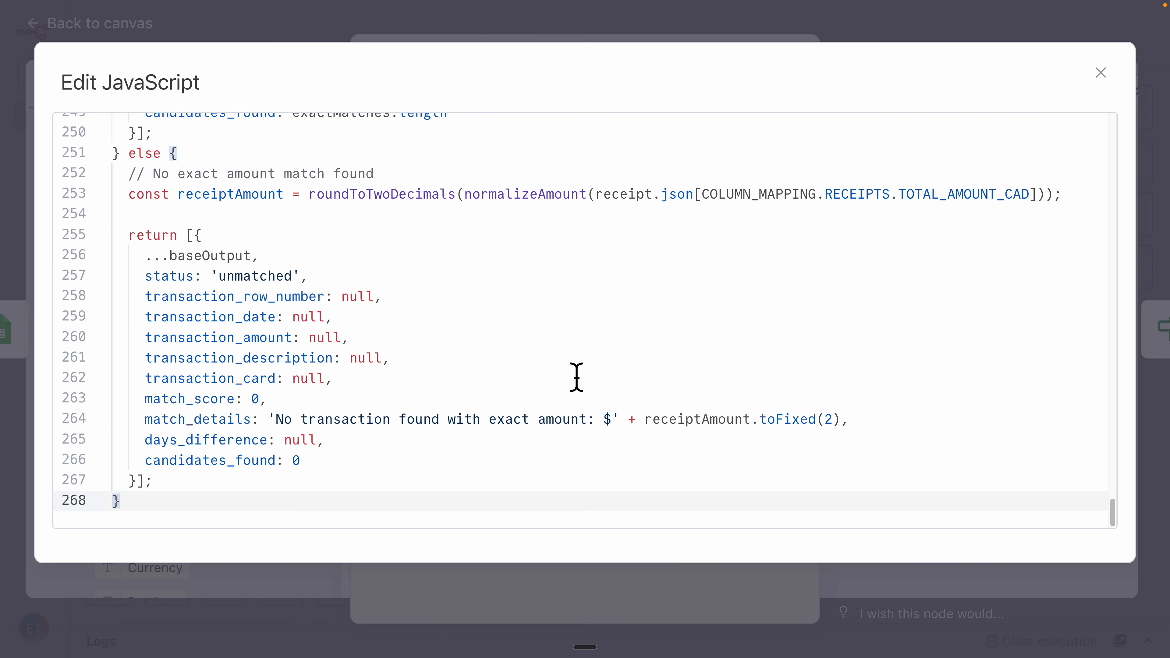
scroll(576, 377, "up", 20)
scroll(576, 377, "down", 3)
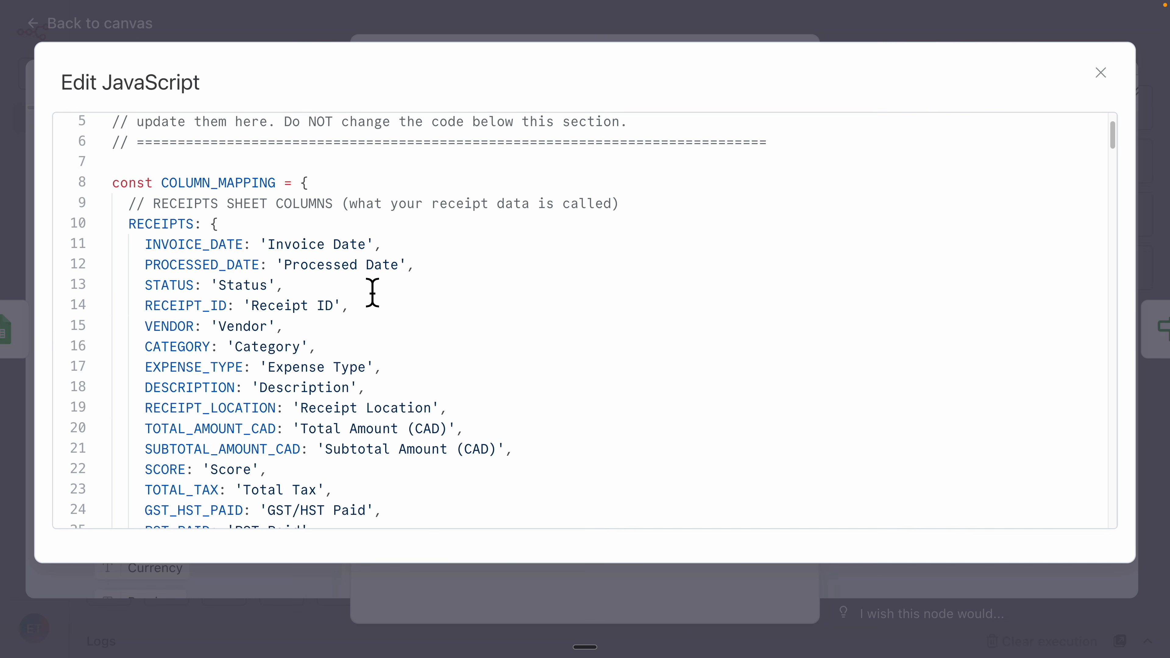
scroll(375, 292, "up", 3)
scroll(322, 301, "down", 4)
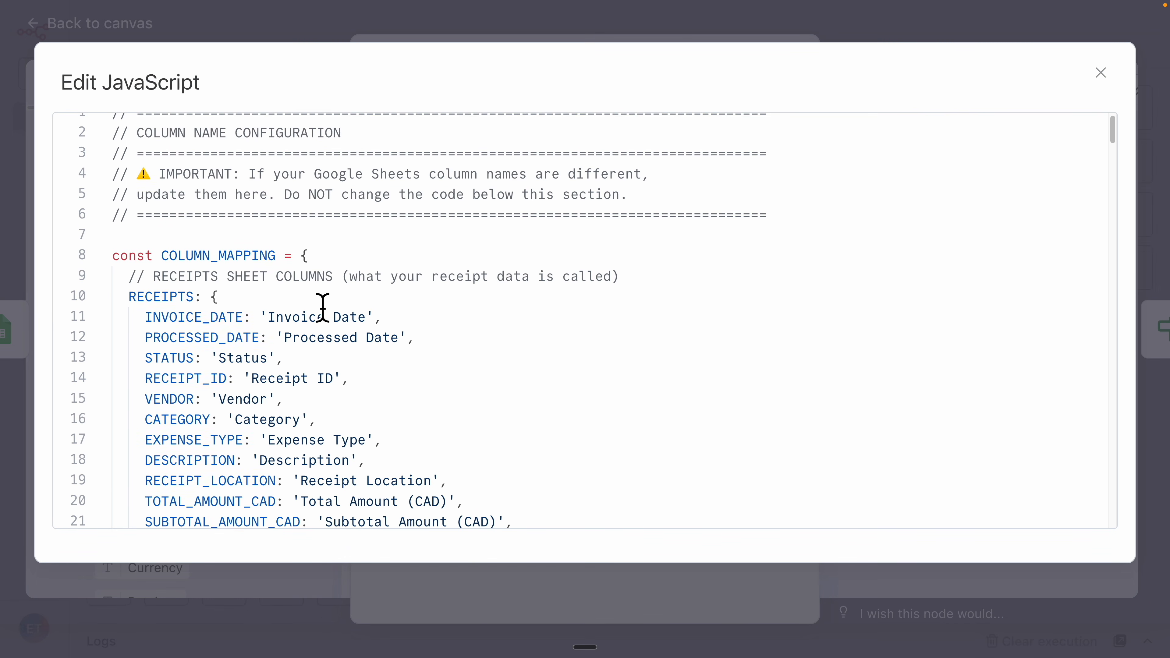
scroll(372, 309, "down", 1)
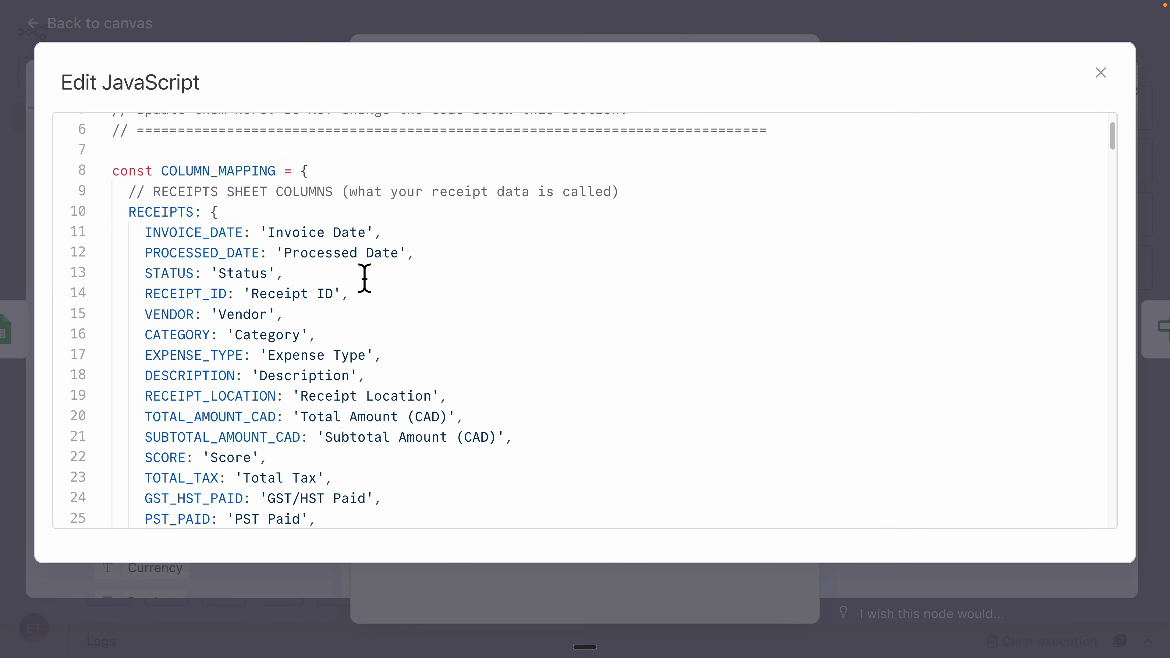
scroll(256, 280, "down", 4)
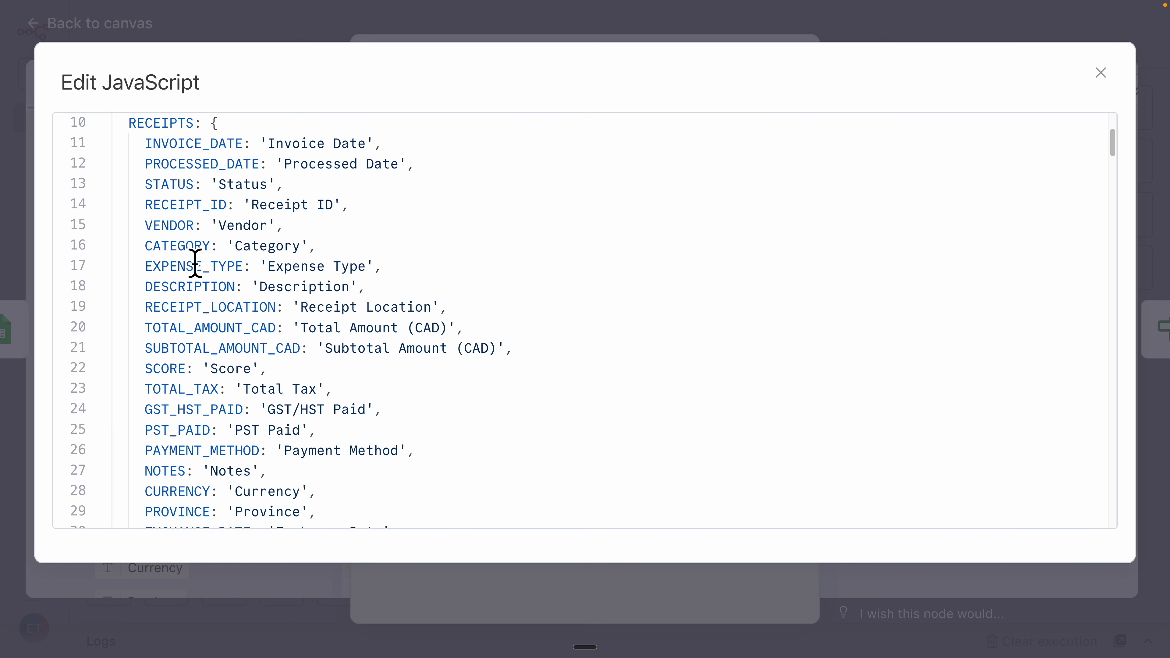
scroll(244, 311, "down", 19)
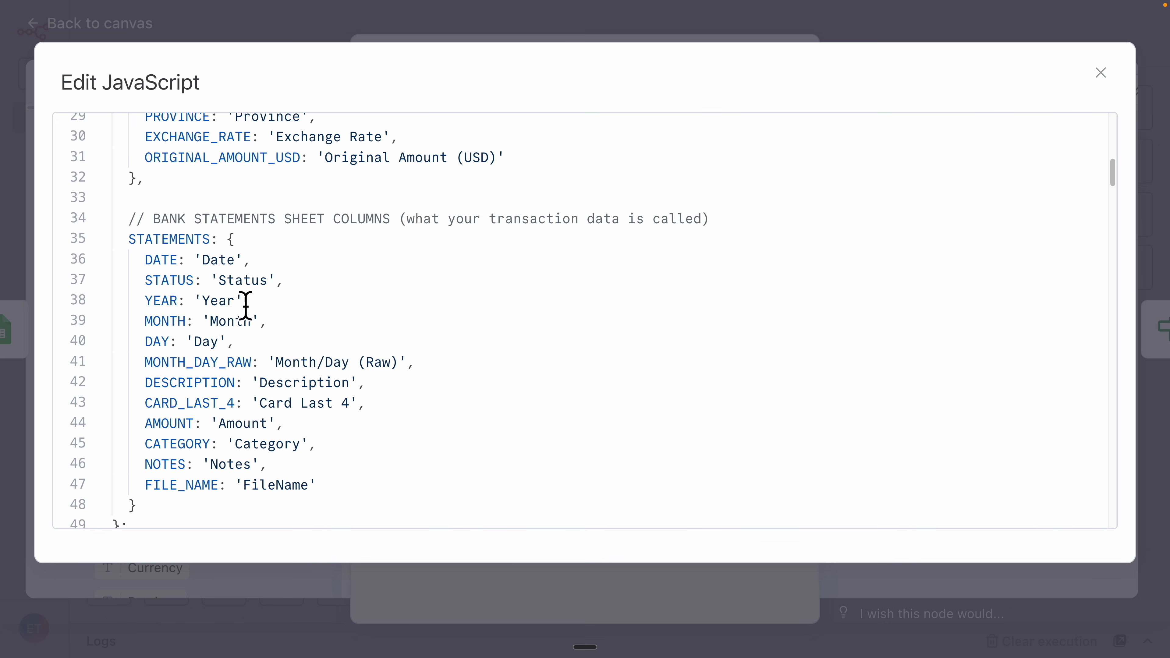
scroll(288, 345, "down", 5)
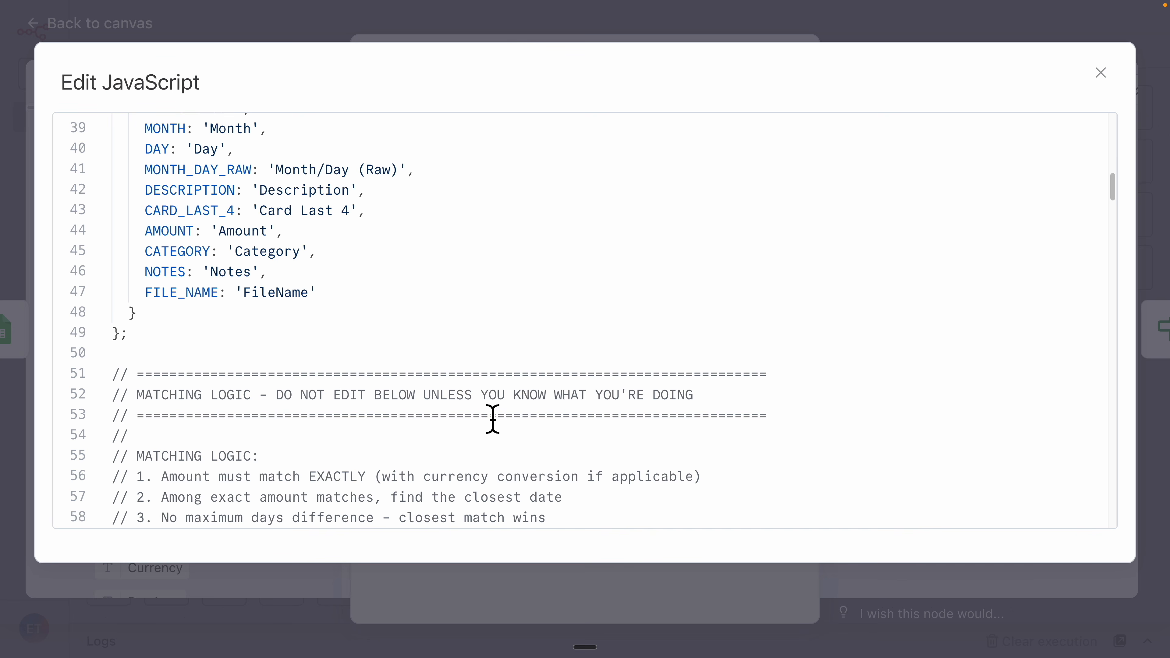
scroll(495, 417, "up", 15)
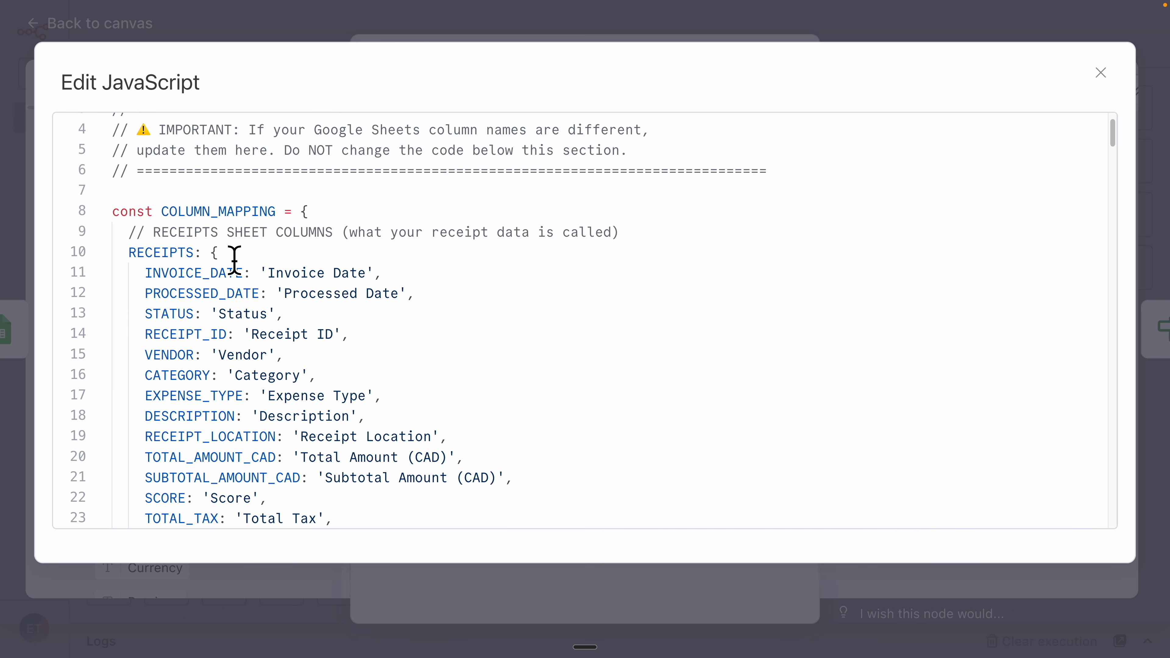
scroll(289, 332, "down", 2)
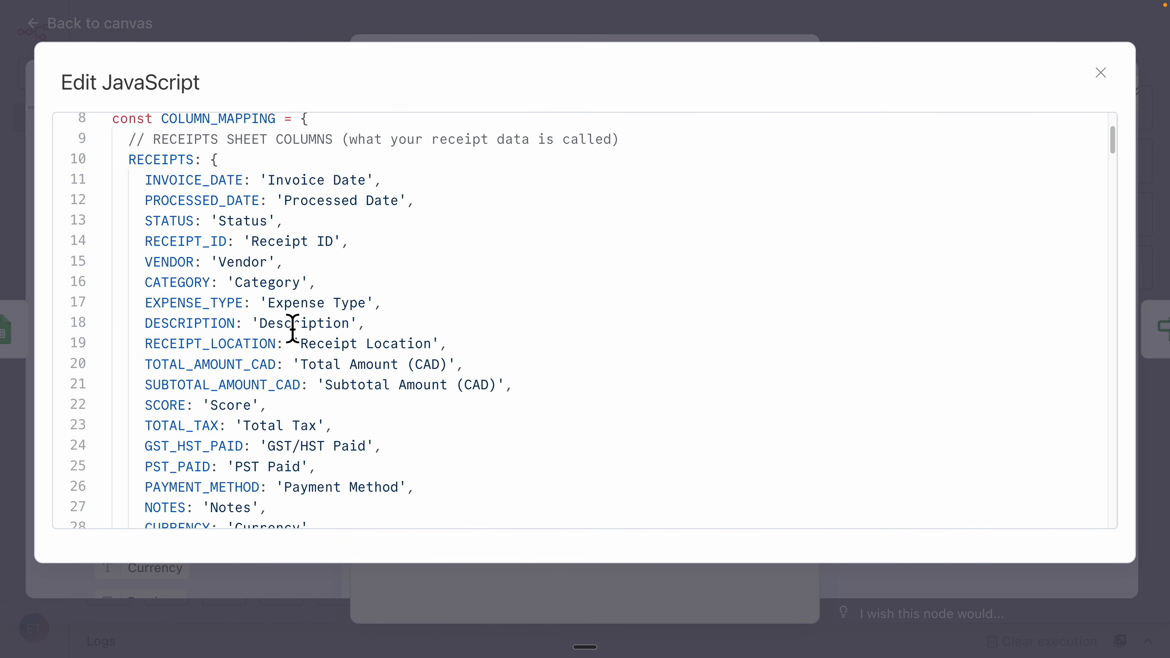
Close the enlarged code editor, execute the Smart Matcher step, and review its output fields
left_click(851, 31)
left_click(766, 73)
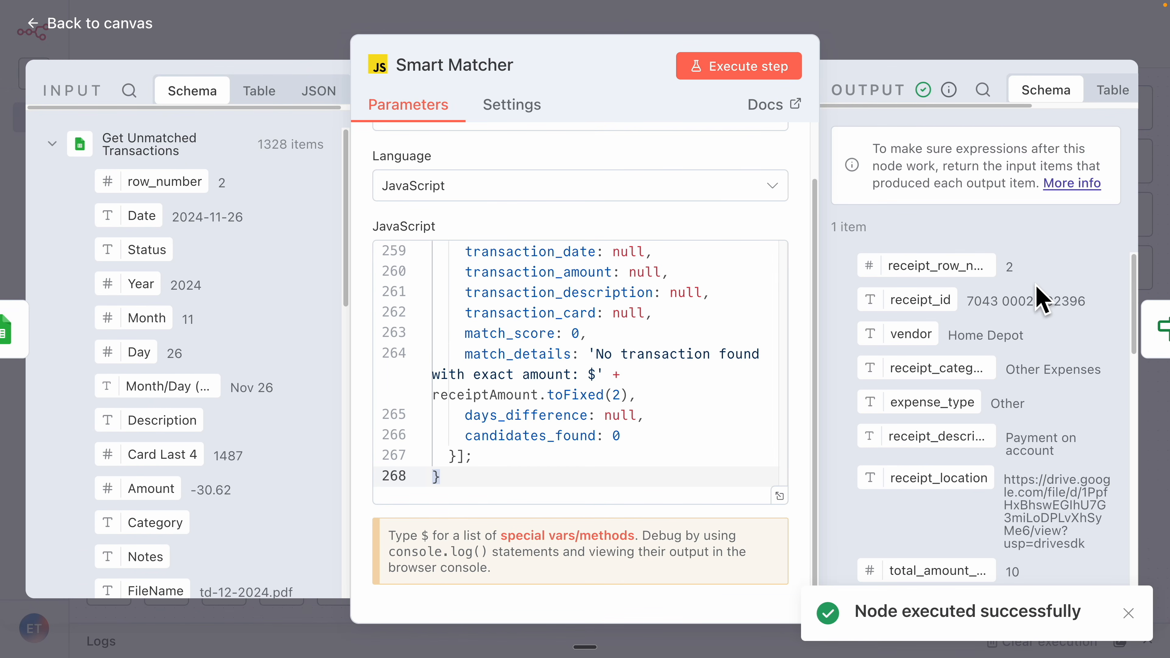
scroll(1031, 297, "down", 4)
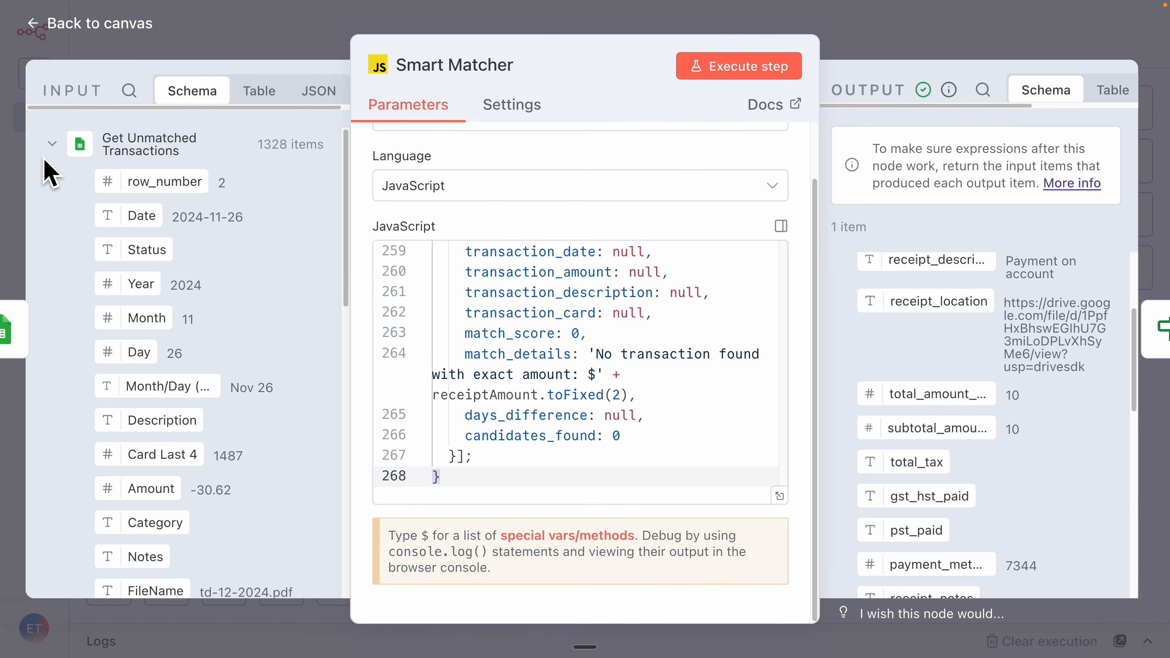
Compare the Get One Receipt input fields with the Smart Matcher output, then return to the workflow canvas
left_click(52, 144)
left_click(52, 185)
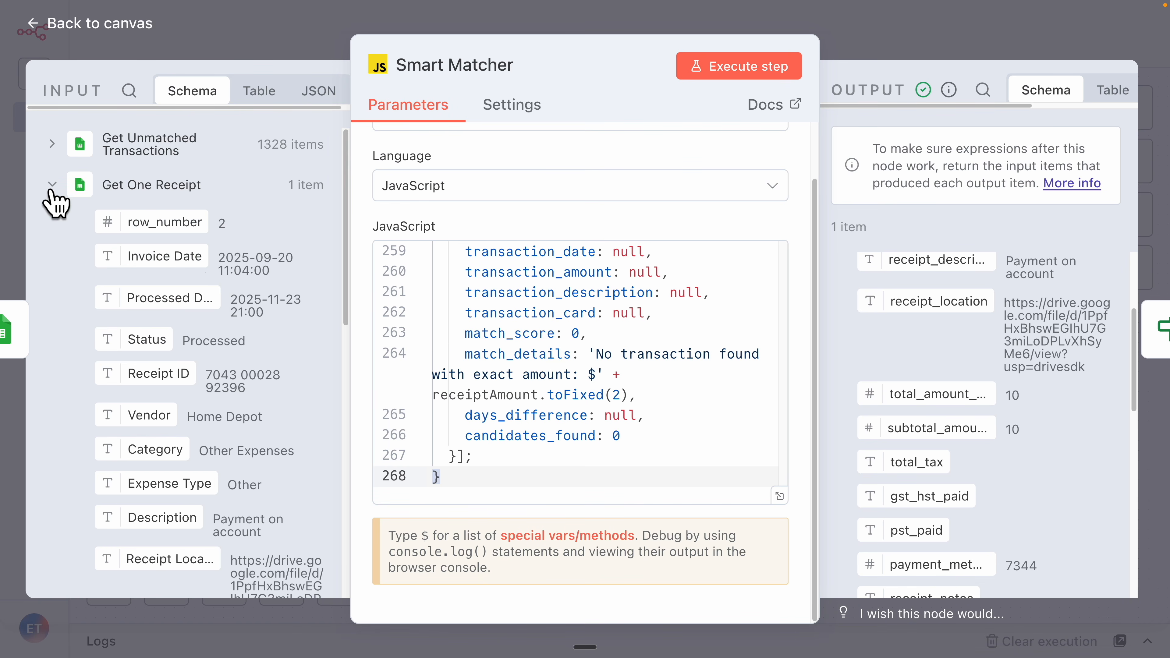
scroll(236, 283, "down", 1)
scroll(992, 484, "down", 5)
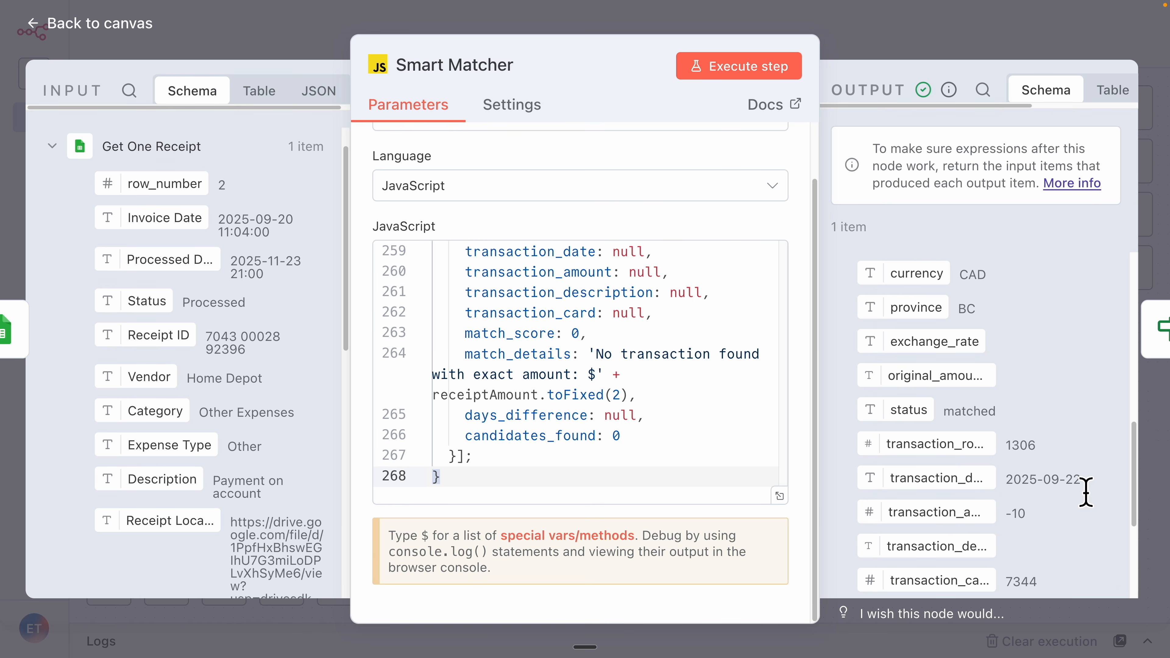
scroll(1085, 491, "down", 8)
scroll(240, 282, "down", 6)
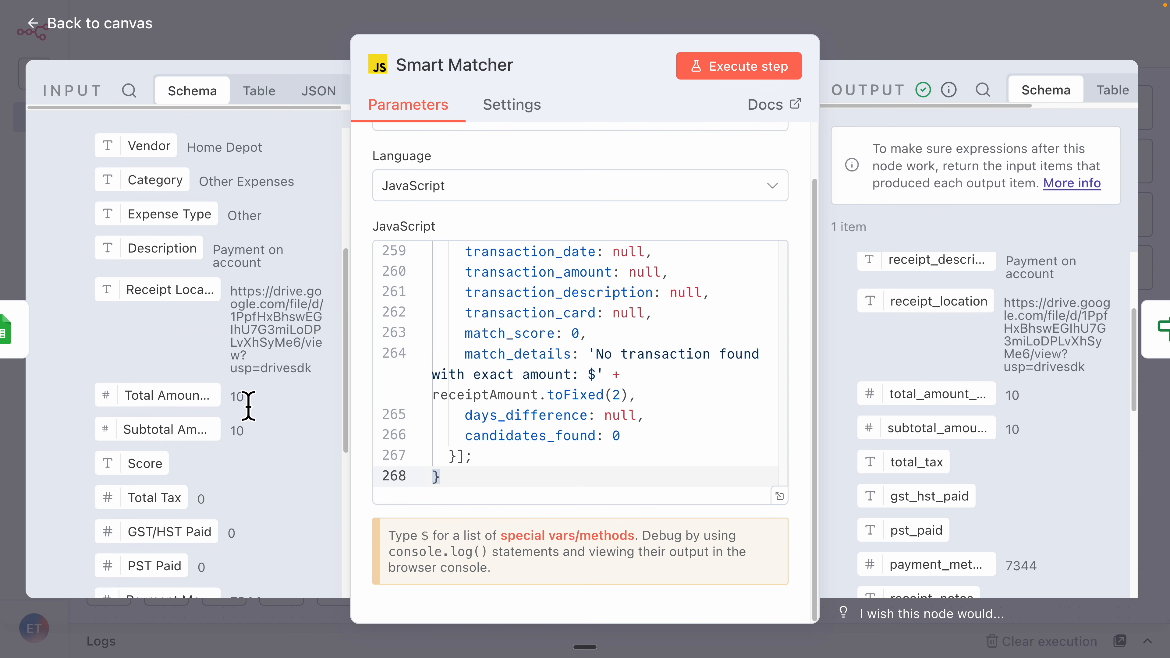
scroll(244, 401, "up", 4)
key("Escape")
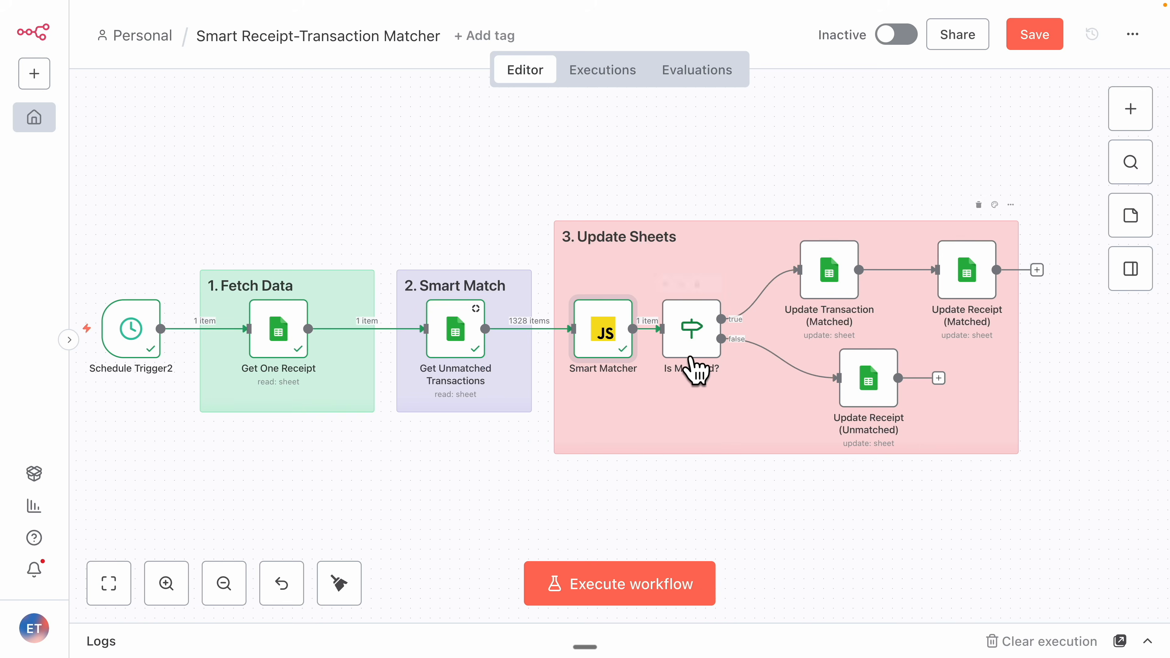
Execute the Is Matched? node on the Smart Matcher result and return to the workflow canvas
double_click(693, 336)
left_click(736, 69)
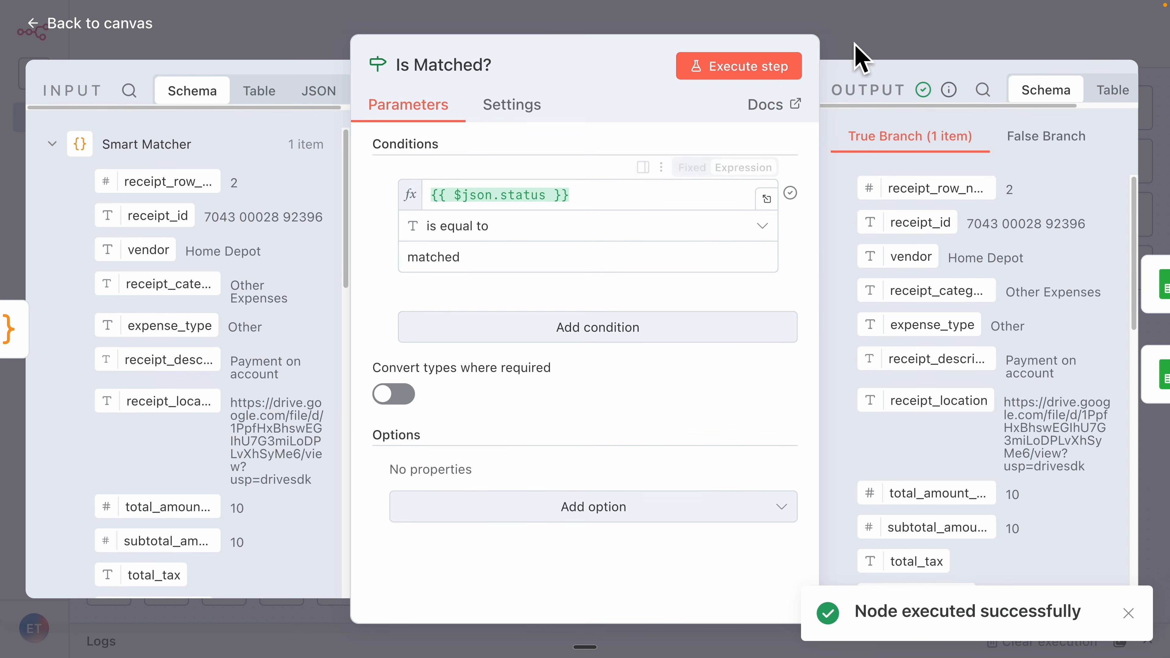
left_click(854, 52)
In Update Transaction (Matched), choose the All Statements sheet and row_number as the column to match on
double_click(817, 283)
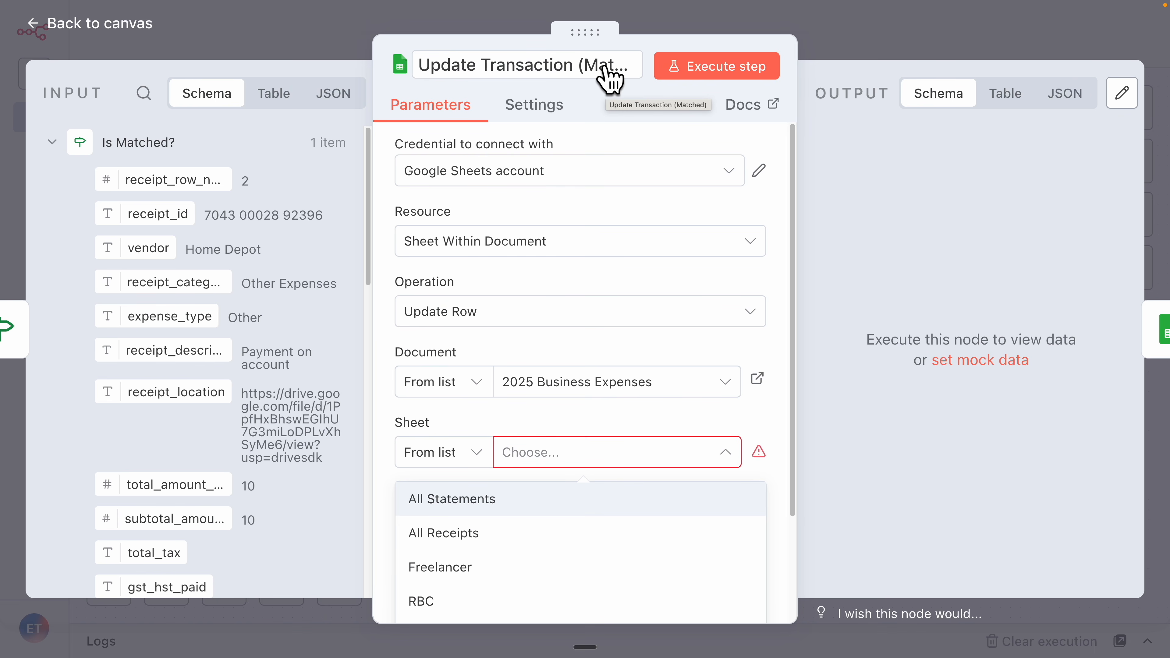
left_click(474, 507)
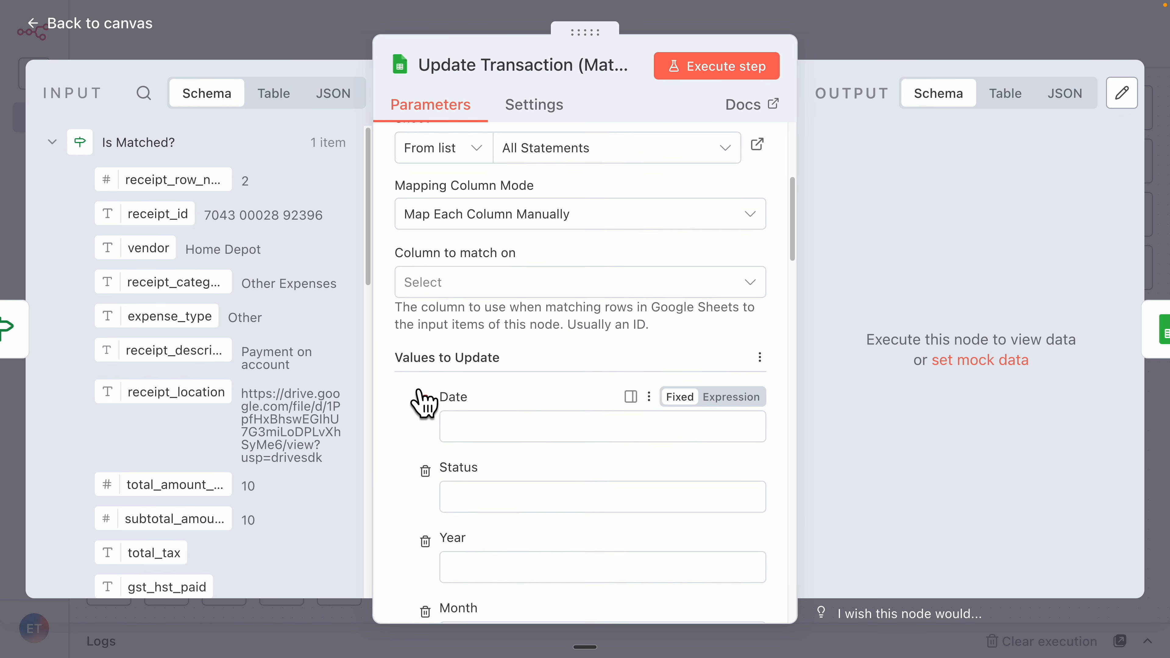
left_click(443, 282)
scroll(498, 530, "down", 1)
scroll(495, 543, "down", 6)
left_click(497, 578)
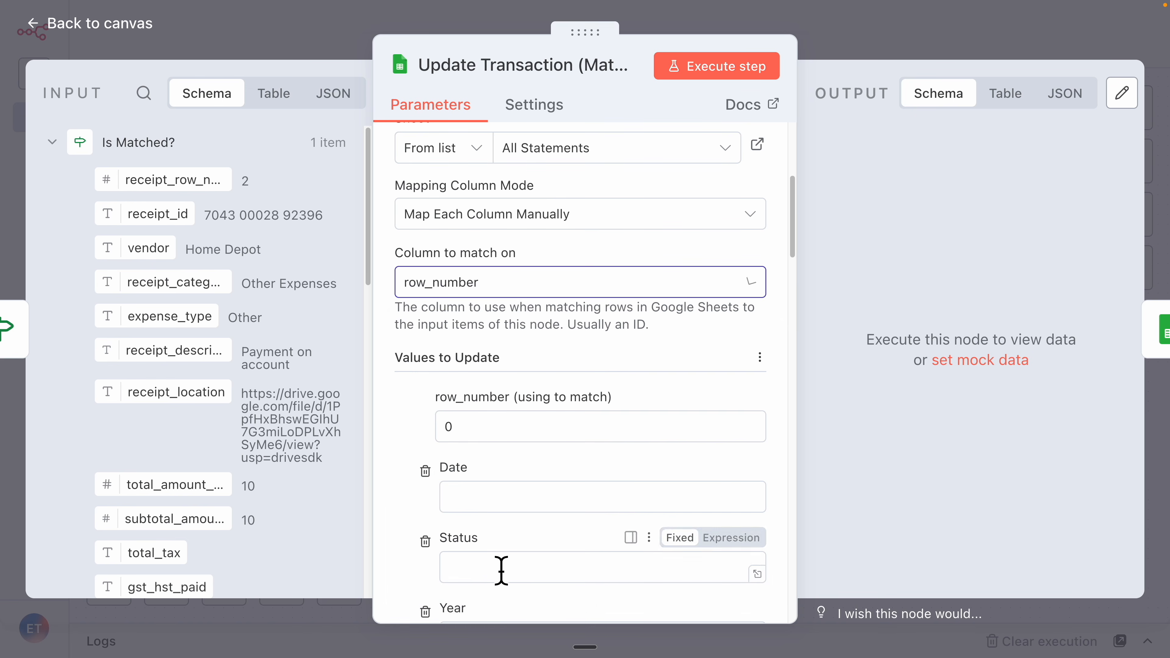
Map row_number to the transaction_row_number input and Date to transaction_date
scroll(225, 366, "down", 10)
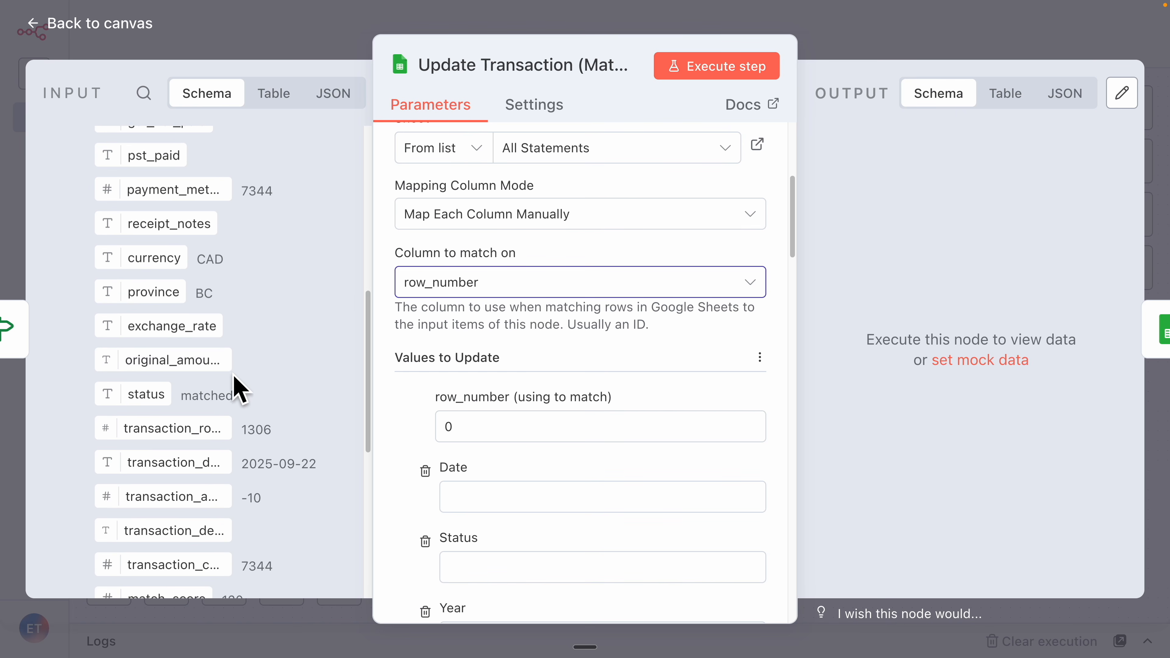
scroll(253, 438, "down", 1)
left_click_drag(194, 407, 556, 429)
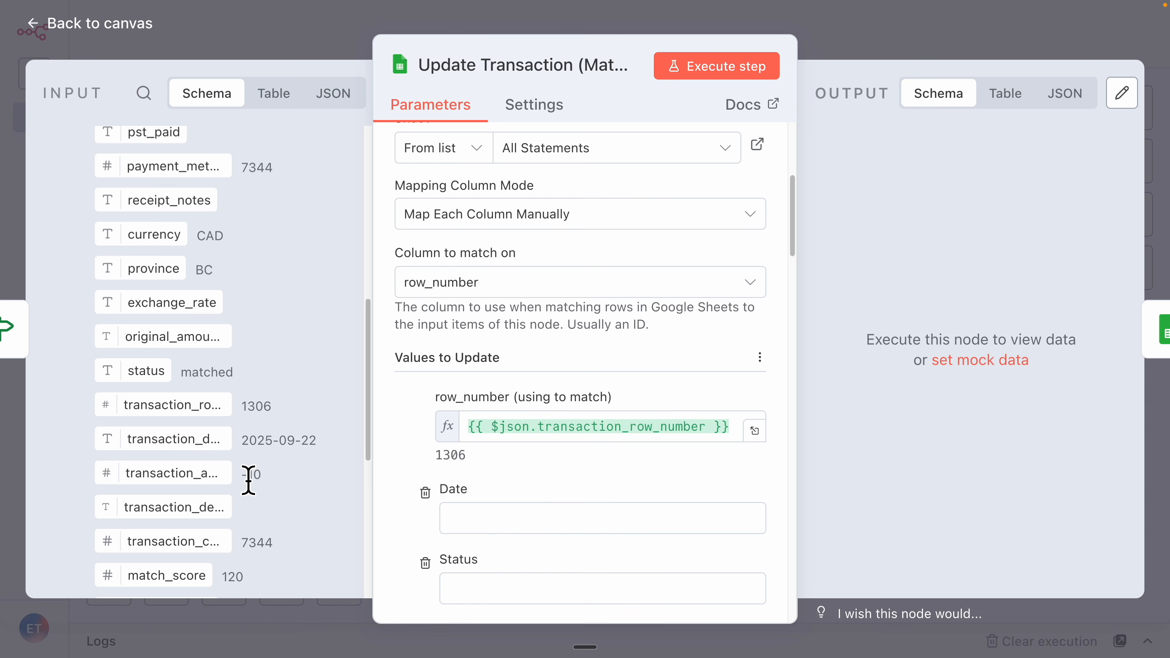
scroll(249, 479, "up", 10)
scroll(248, 482, "down", 6)
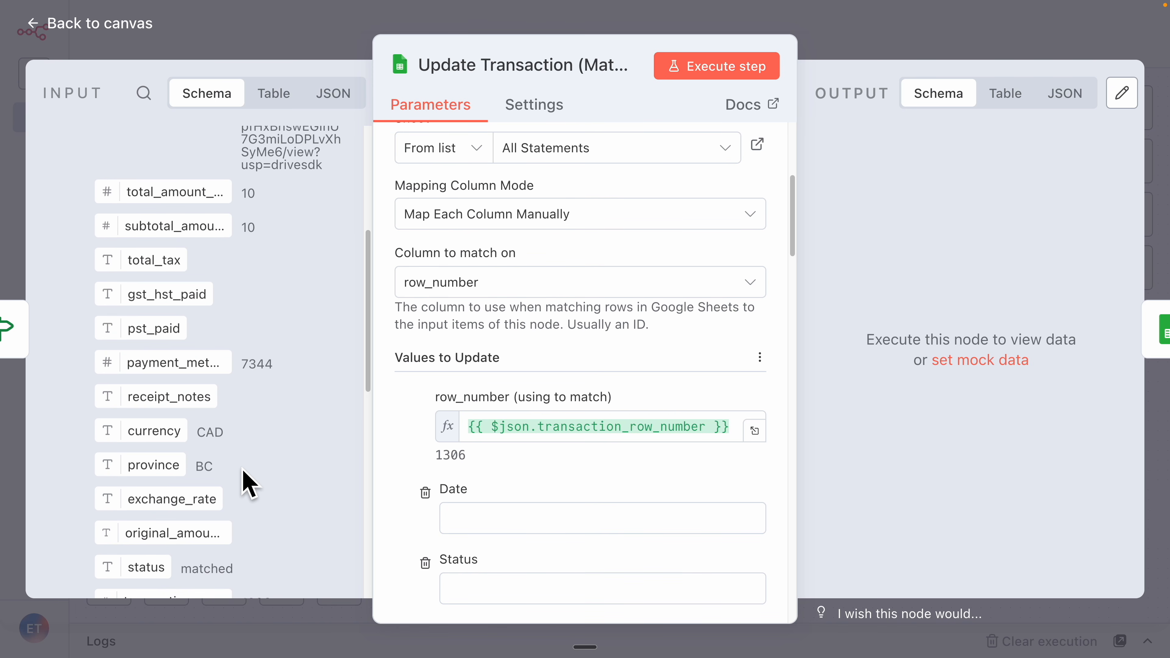
scroll(255, 475, "down", 5)
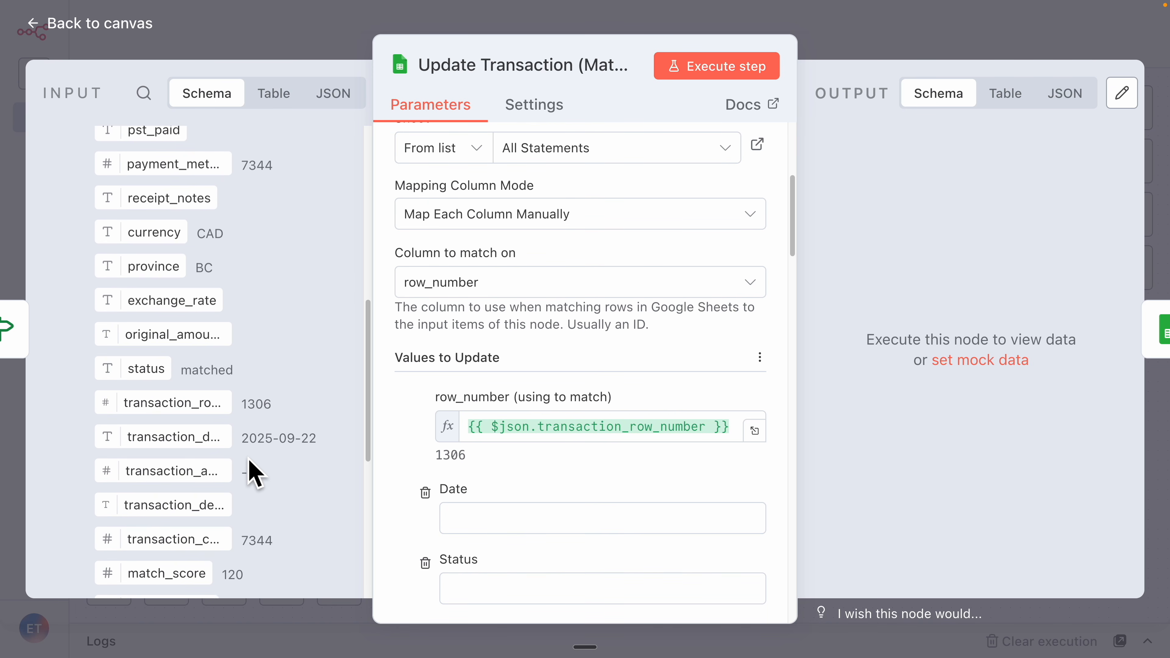
left_click_drag(194, 424, 551, 518)
Set Status to Matched and remove the fields to update that lie between Status and Card Last 4
scroll(507, 487, "down", 4)
left_click(454, 436)
type("Matched")
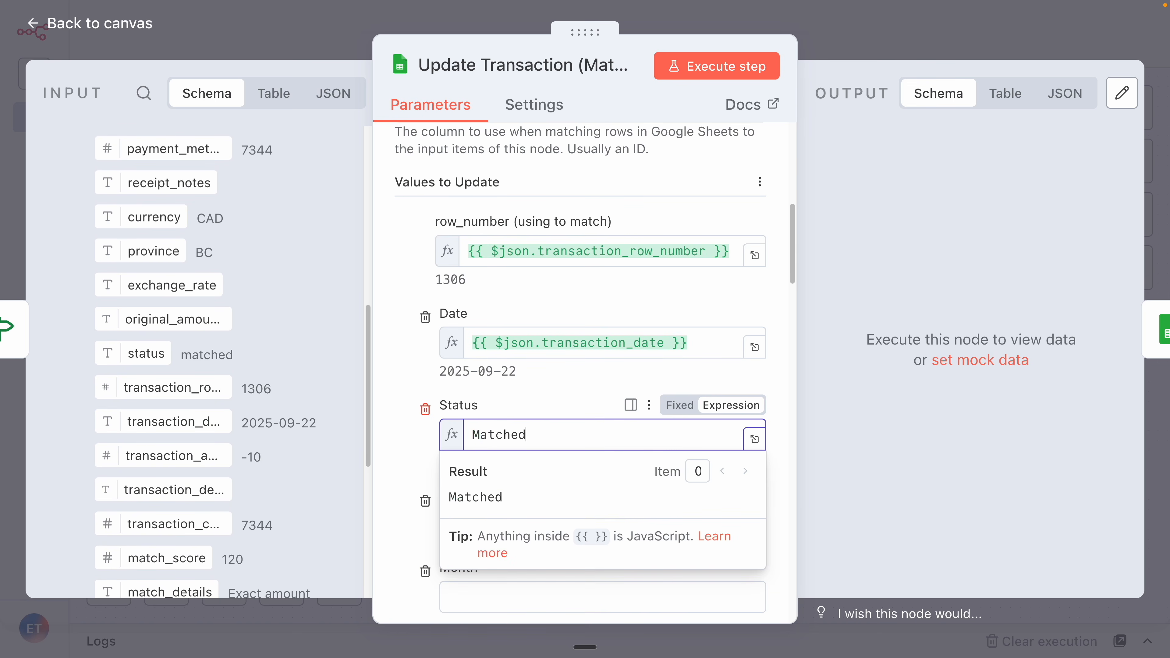
left_click(547, 377)
scroll(261, 440, "down", 2)
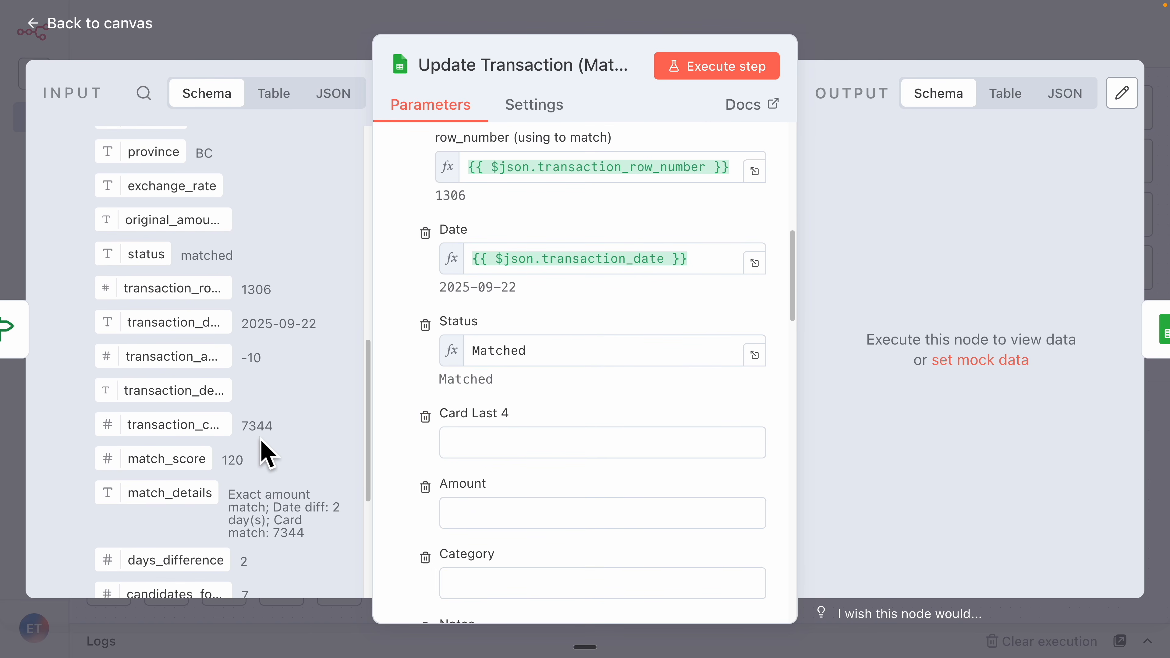
Map Card Last 4 to transaction_card, Amount to total_amount_cad and Category to receipt_category
scroll(267, 454, "down", 3)
left_click_drag(196, 323, 481, 463)
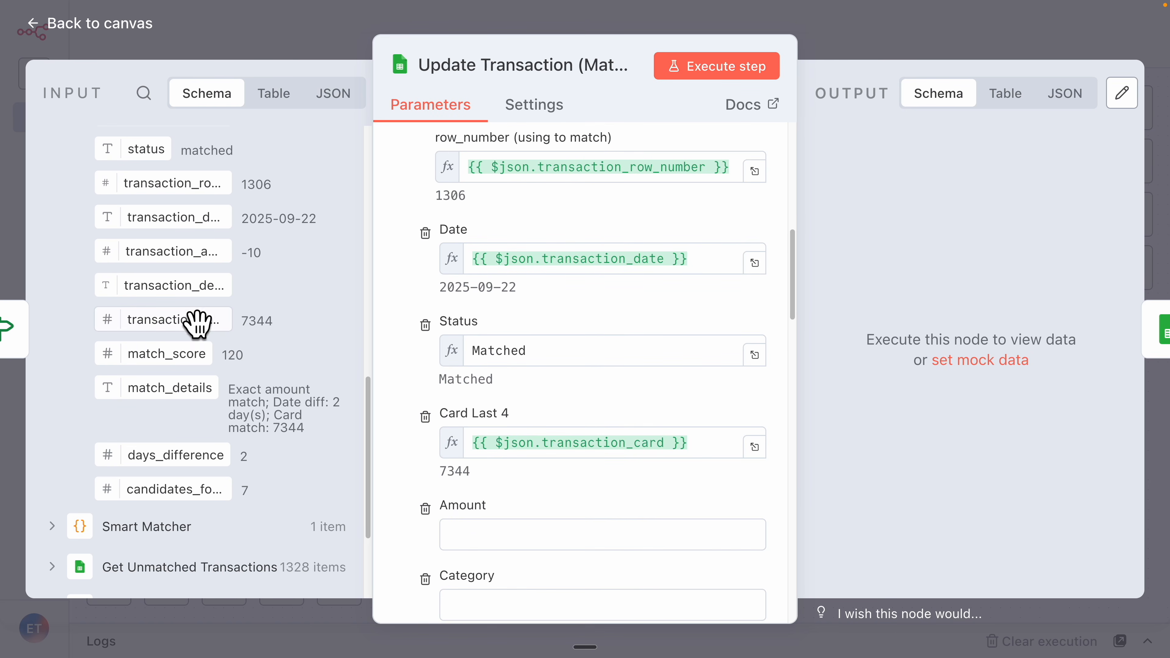
scroll(284, 451, "up", 10)
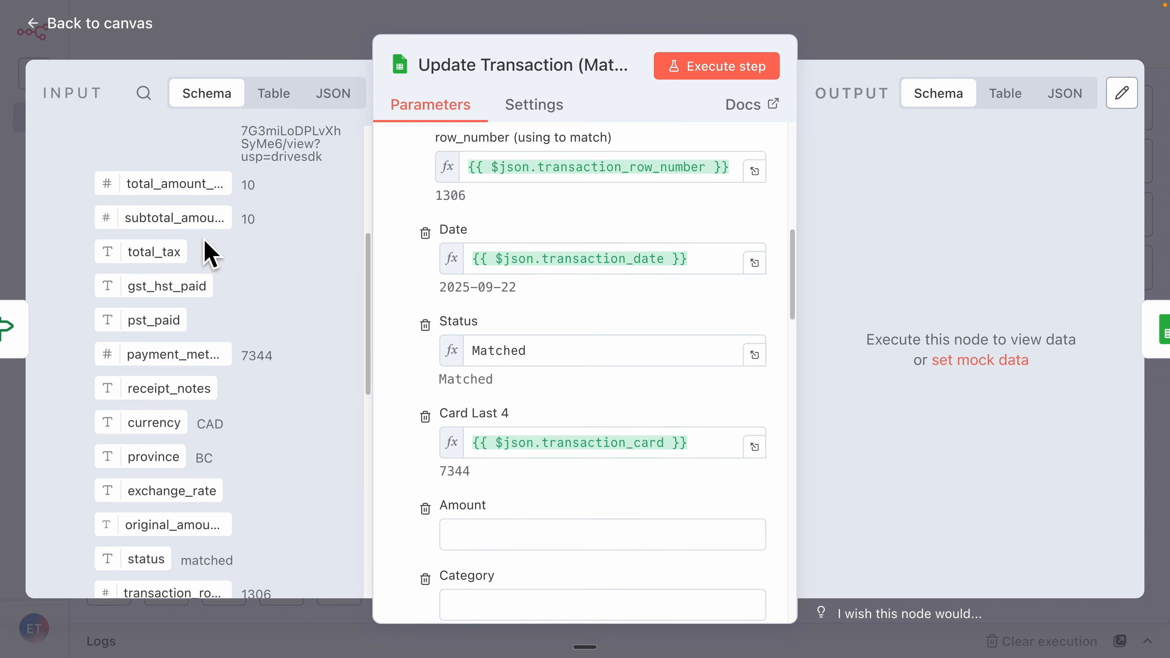
left_click_drag(193, 183, 504, 538)
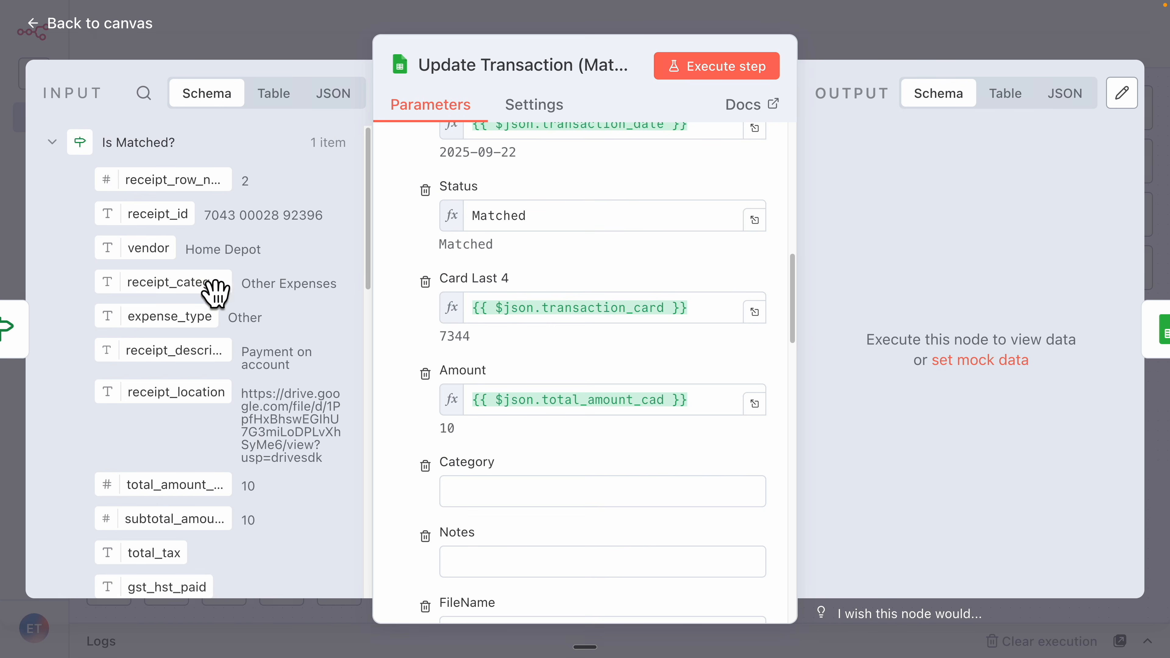
left_click_drag(184, 282, 437, 479)
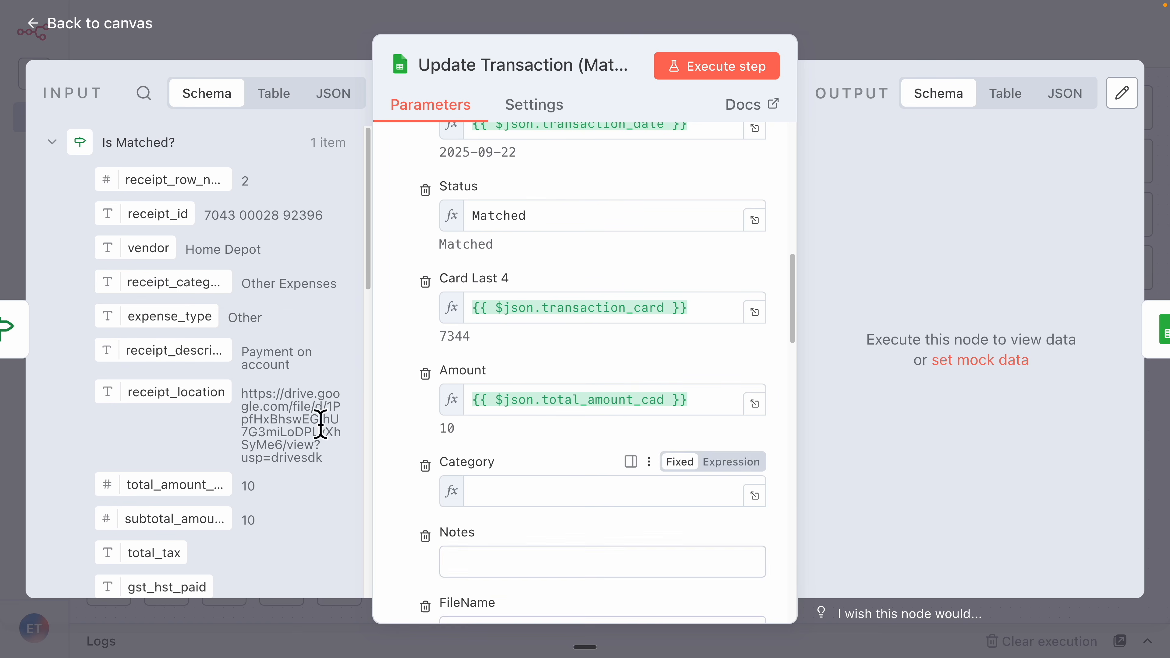
Map Receipt ID to receipt_location, Vendor to vendor, the second Category to receipt_category, Expense Type to expense_type and Description to receipt_description
scroll(588, 521, "down", 4)
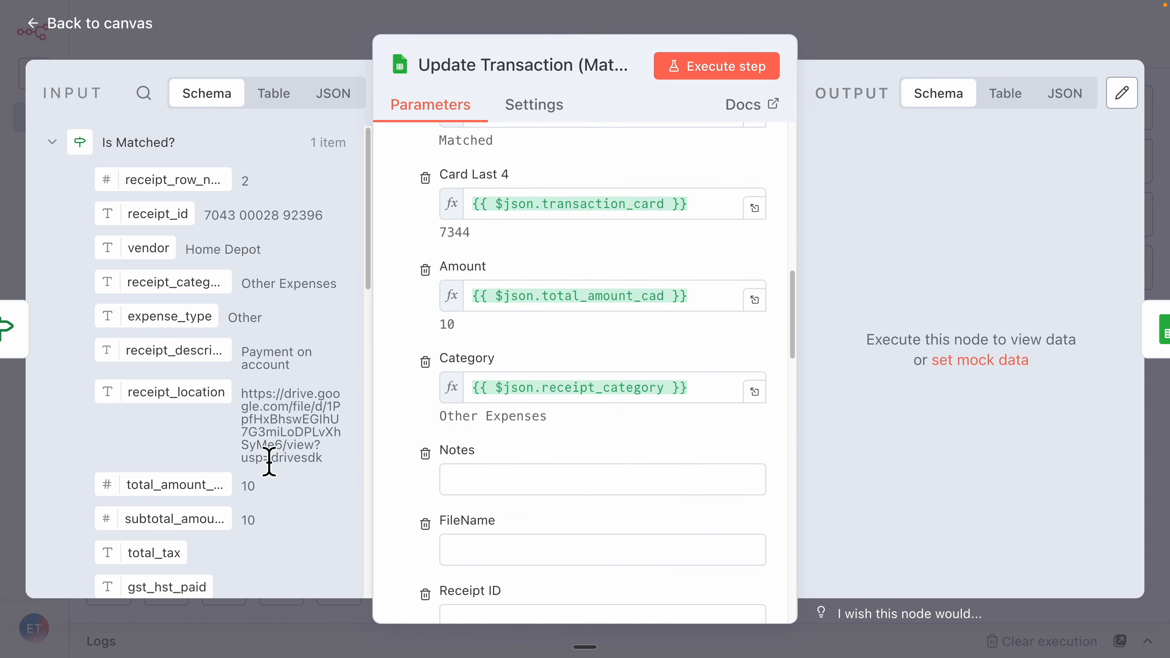
scroll(184, 252, "down", 3)
left_click_drag(186, 250, 507, 483)
scroll(179, 283, "up", 3)
left_click_drag(156, 249, 466, 580)
scroll(465, 461, "down", 4)
scroll(329, 418, "down", 4)
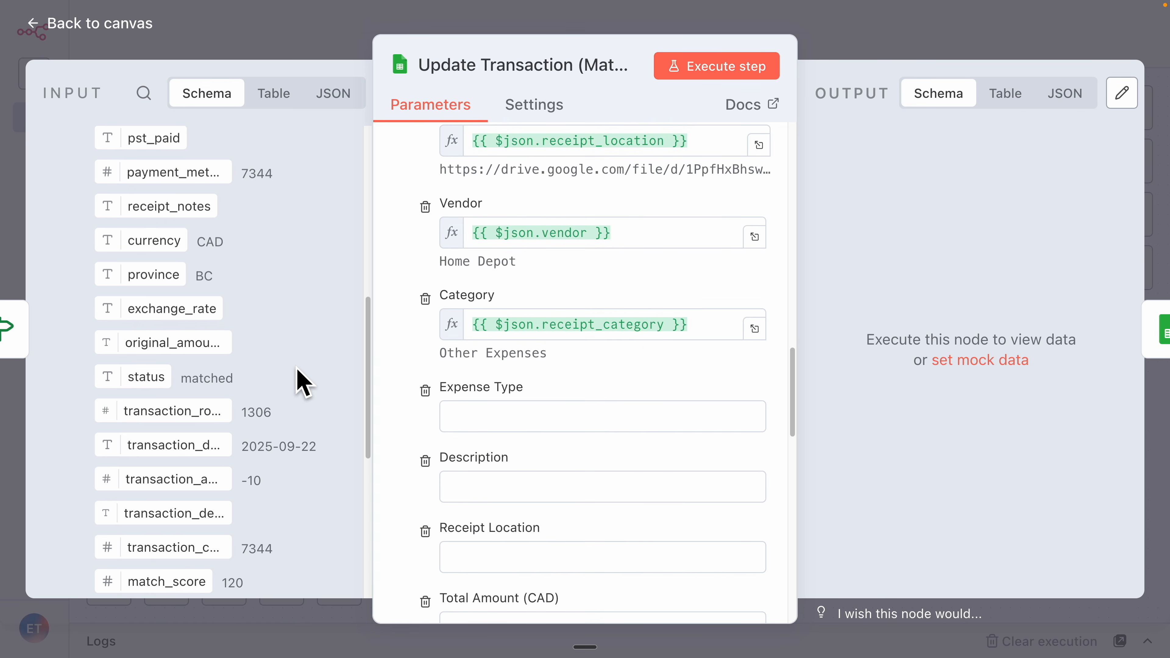
scroll(294, 369, "up", 5)
left_click_drag(169, 313, 535, 417)
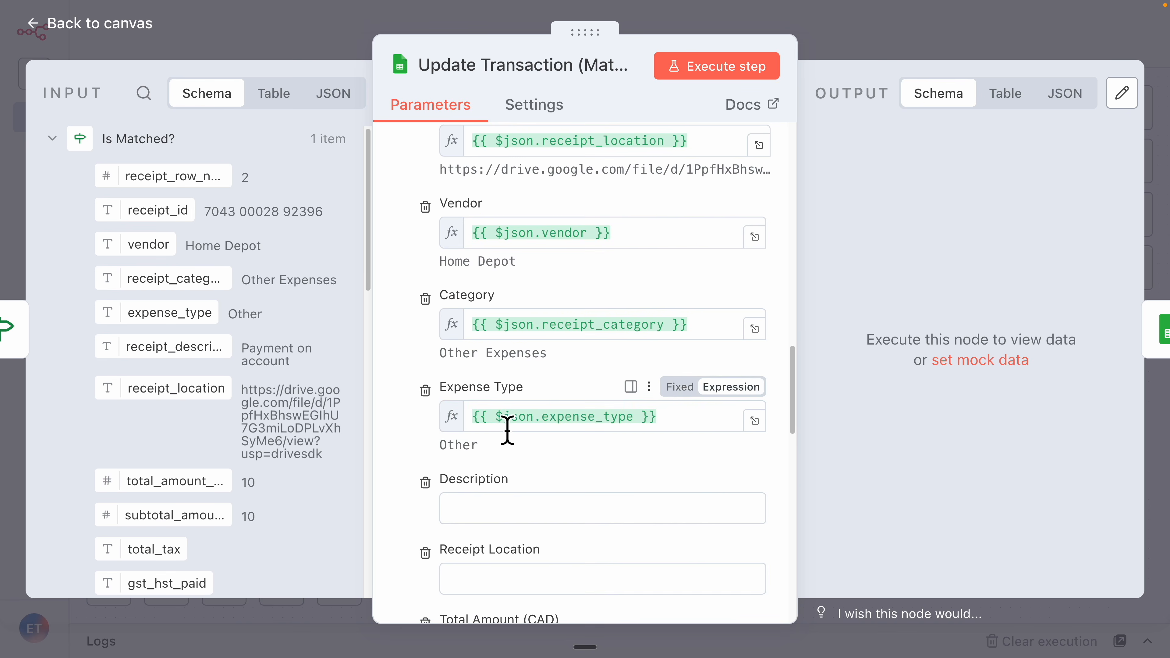
Move the receipt_location expression out of Receipt ID and into the Receipt Location field
left_click_drag(693, 218, 444, 219)
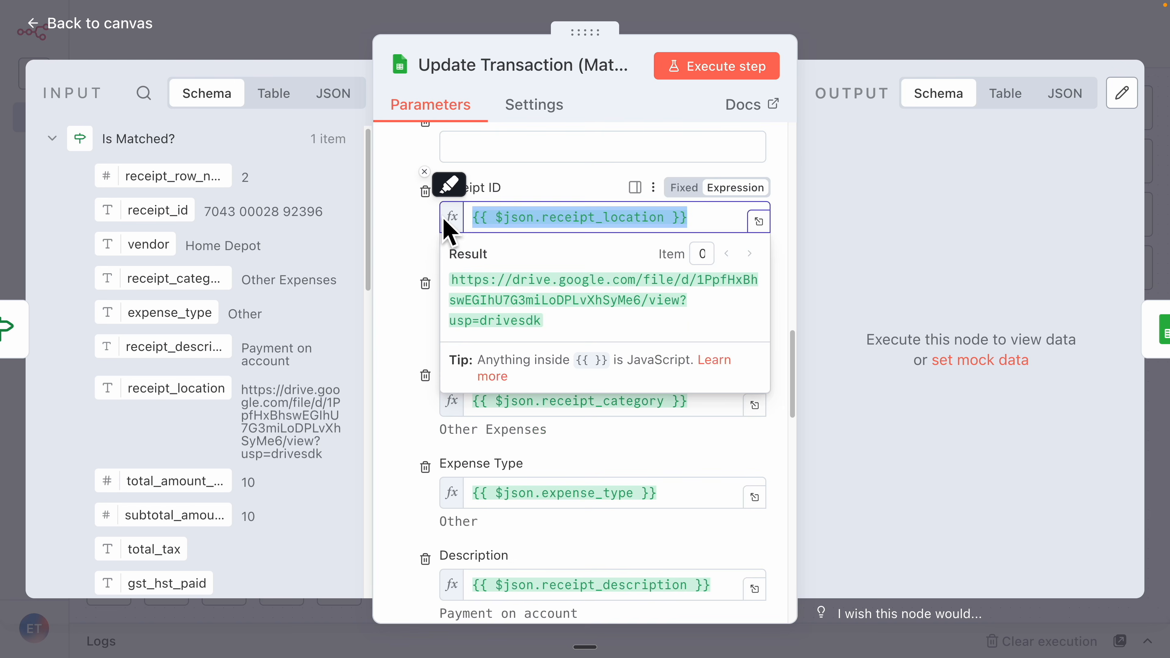
key("ctrl+x")
scroll(499, 384, "down", 3)
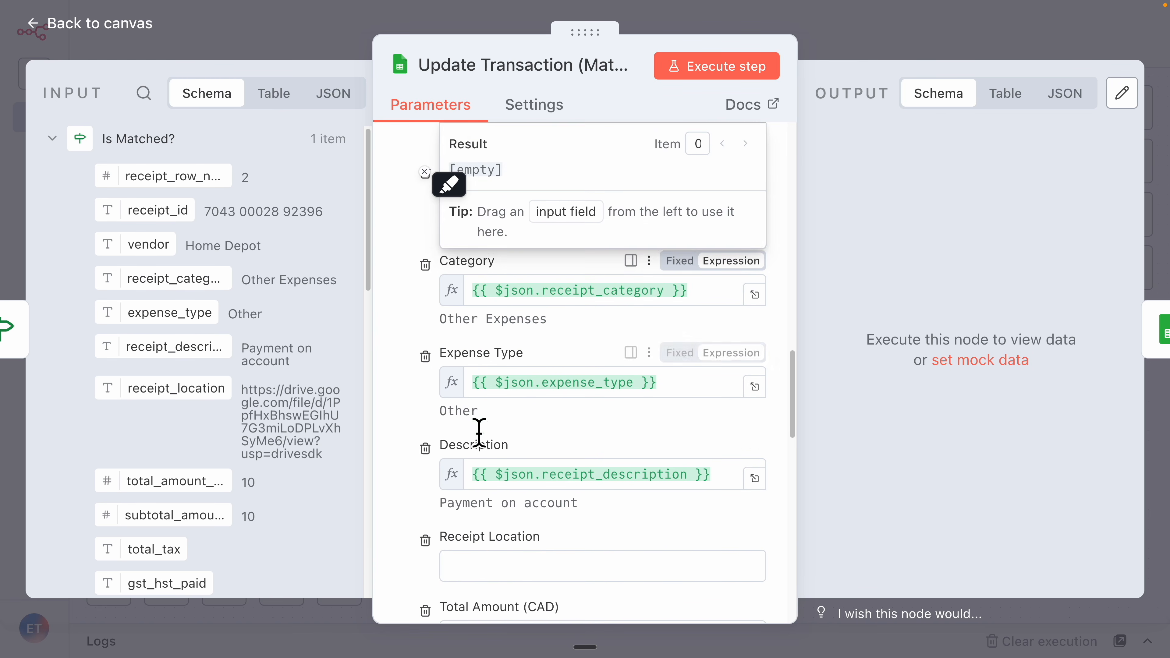
left_click(491, 567)
key("ctrl+v")
scroll(426, 468, "up", 1)
scroll(292, 431, "down", 3)
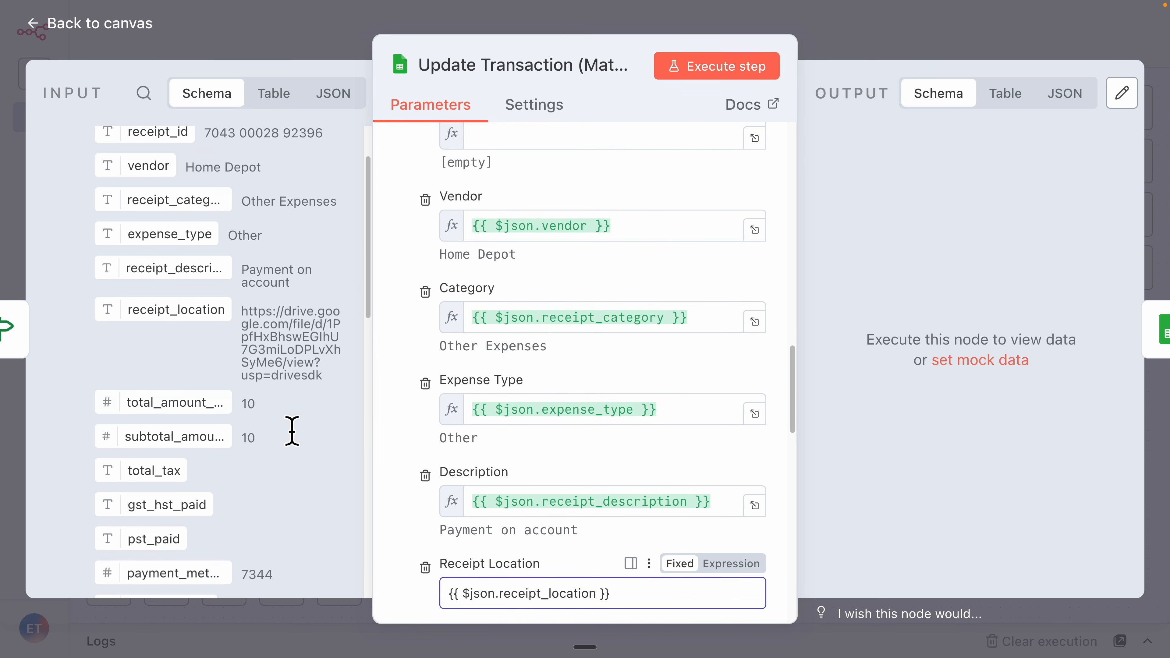
Map Receipt ID to receipt_id and switch the Receipt Location value from fixed text to an expression
scroll(446, 433, "up", 3)
left_click_drag(177, 137, 539, 216)
scroll(576, 277, "down", 7)
left_click(719, 311)
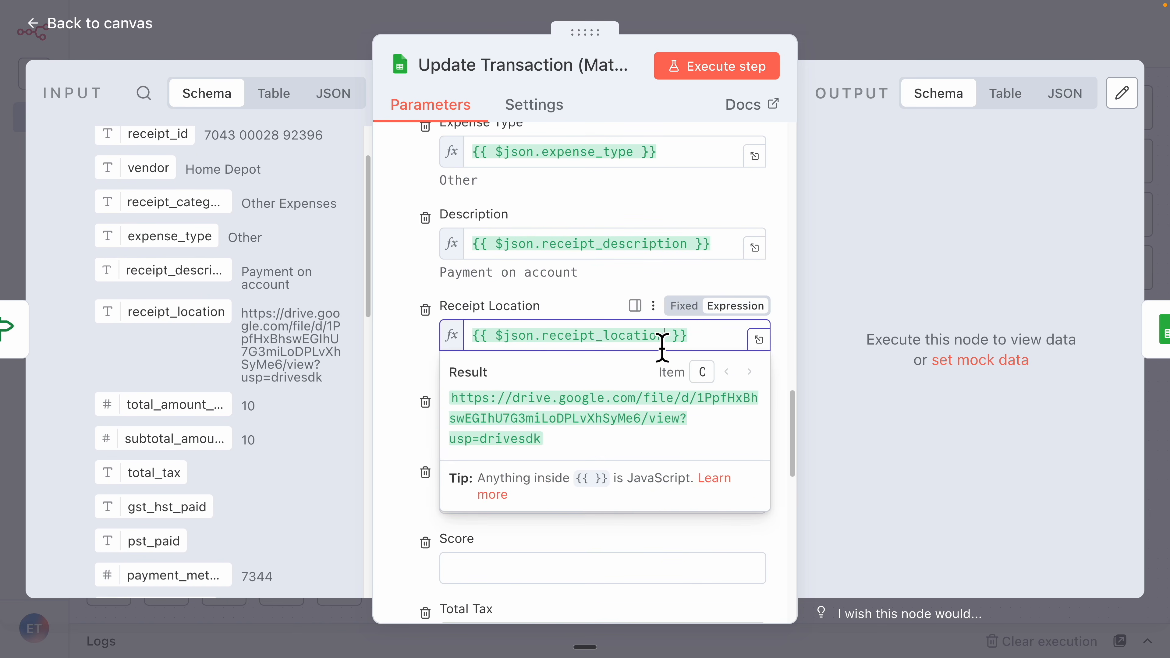
left_click(408, 346)
Map Total Amount (CAD) to total_amount_cad and Subtotal Amount (CAD) to subtotal_amount_cad
scroll(246, 406, "down", 3)
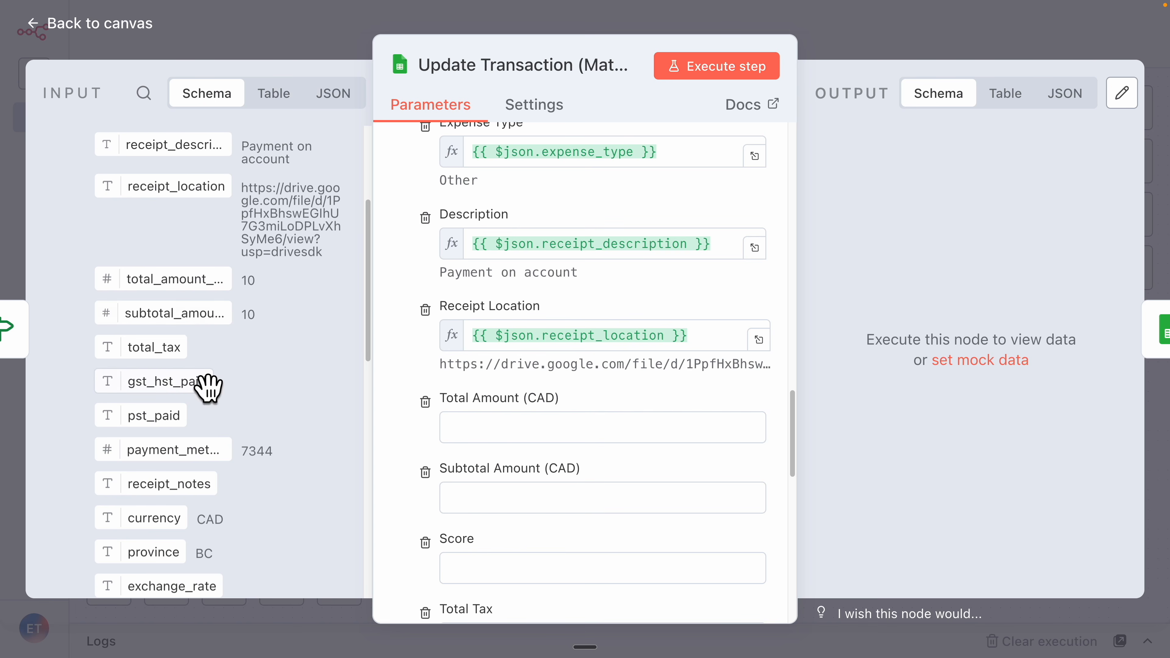
left_click_drag(195, 282, 479, 433)
left_click_drag(184, 313, 477, 516)
Map Total Tax to total_tax, GST/HST Paid to gst_hst_paid and PST Paid to pst_paid
scroll(551, 425, "down", 5)
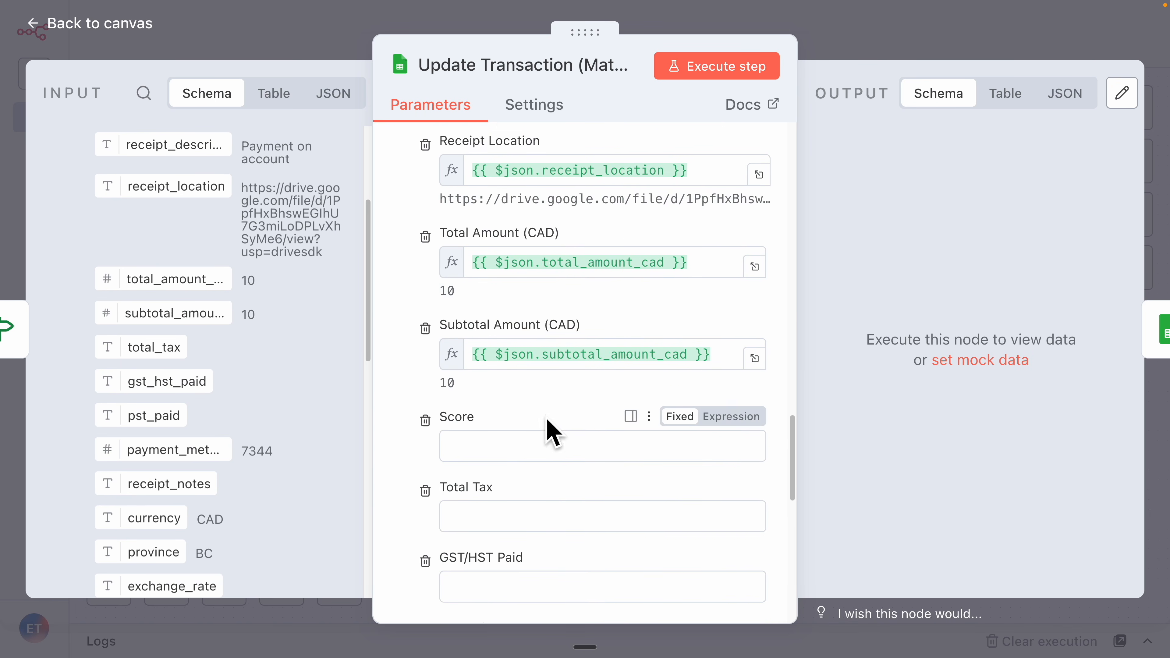
left_click_drag(163, 354, 509, 438)
left_click_drag(174, 384, 484, 539)
left_click_drag(164, 418, 466, 615)
Map Payment Method, Currency, Province, Exchange Rate and Original Amount (USD) to payment_method, currency, province, exchange_rate and original_amount_usd
scroll(548, 479, "down", 6)
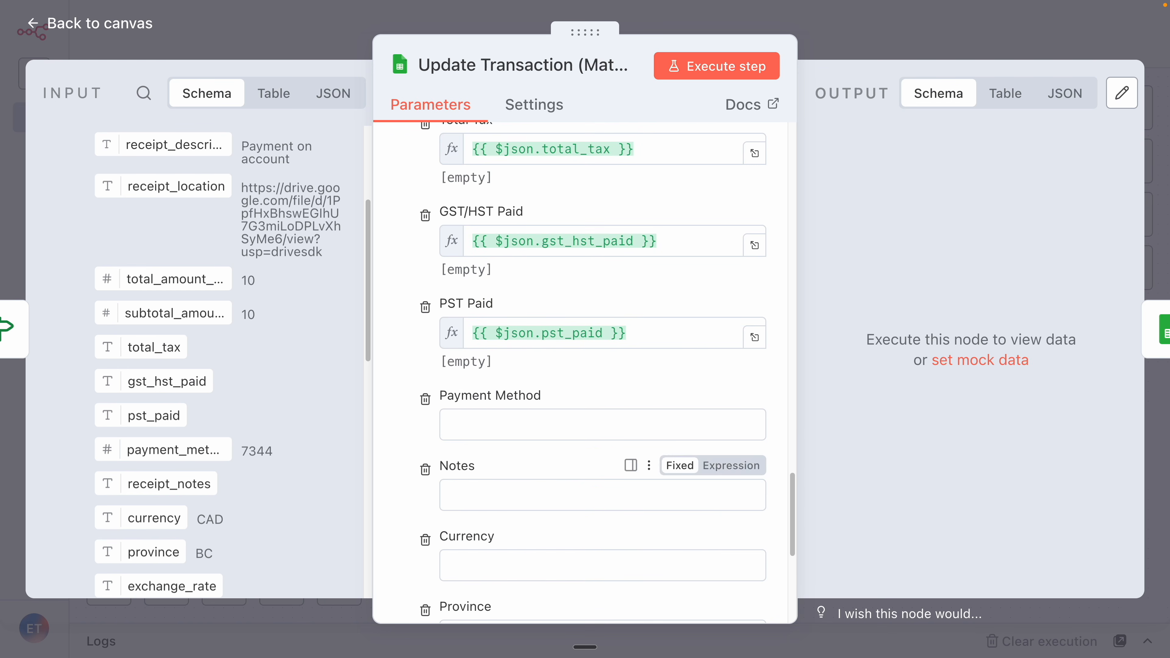
left_click_drag(178, 447, 451, 430)
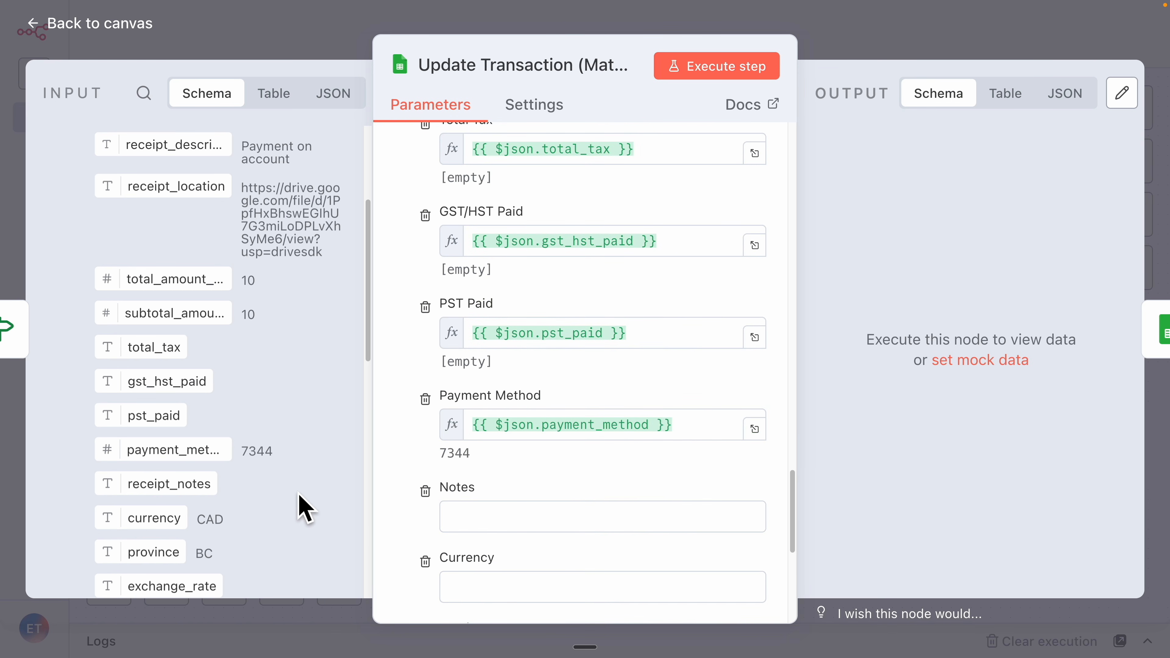
scroll(230, 496, "down", 4)
left_click_drag(161, 350, 499, 445)
left_click_drag(161, 387, 546, 535)
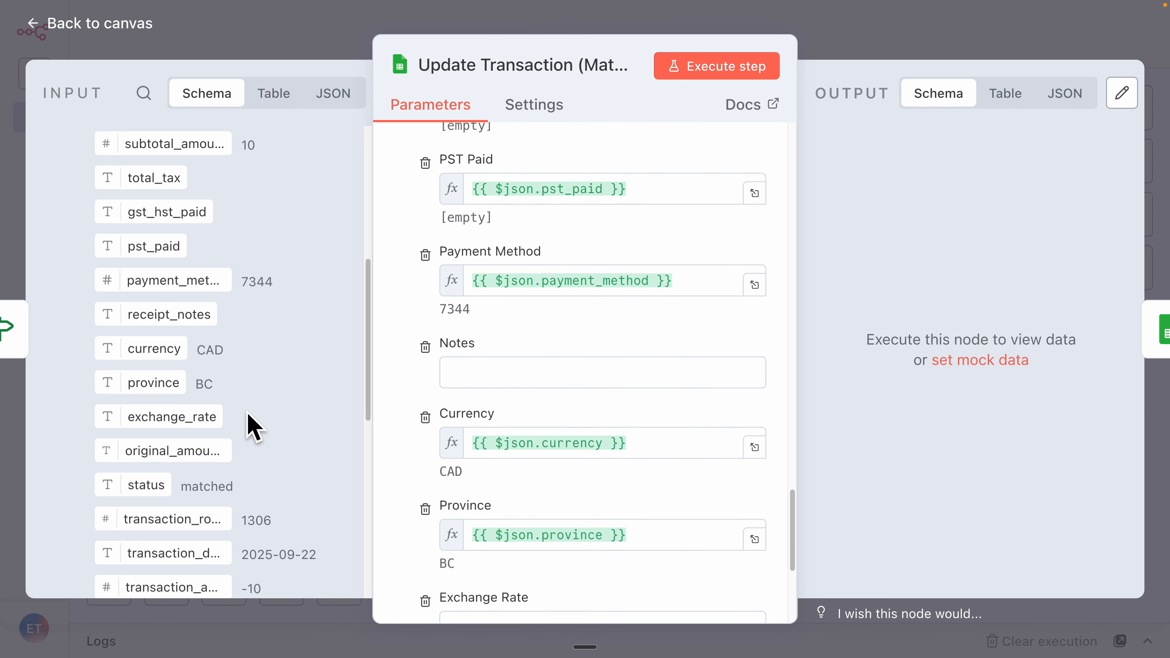
left_click_drag(217, 418, 527, 496)
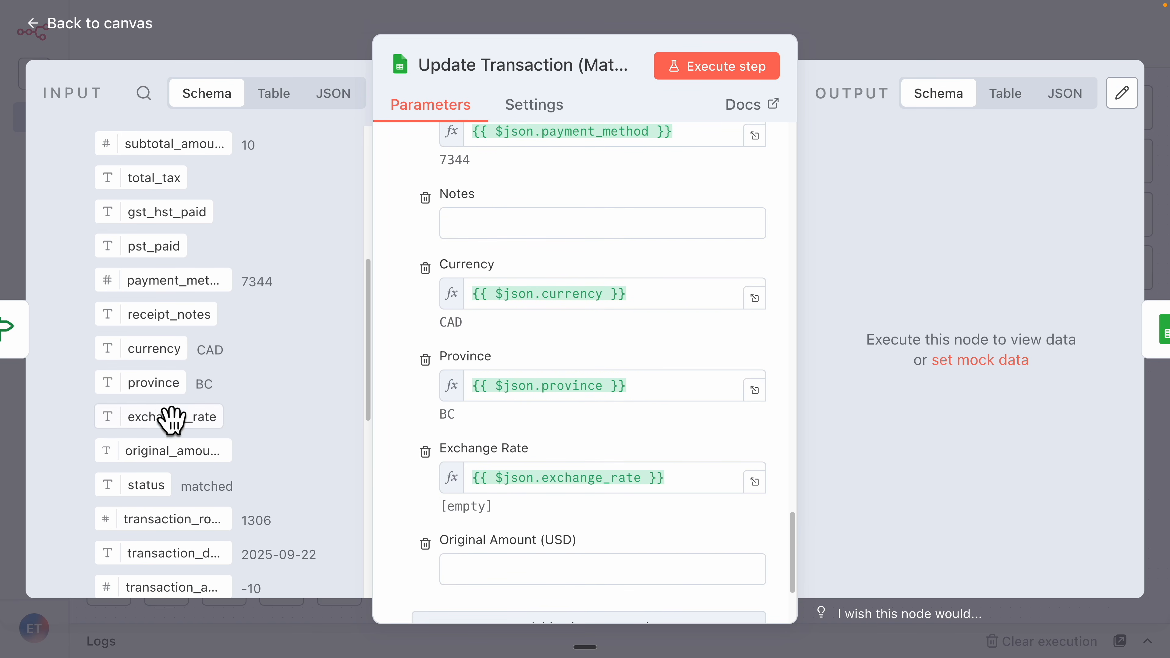
left_click_drag(181, 452, 534, 560)
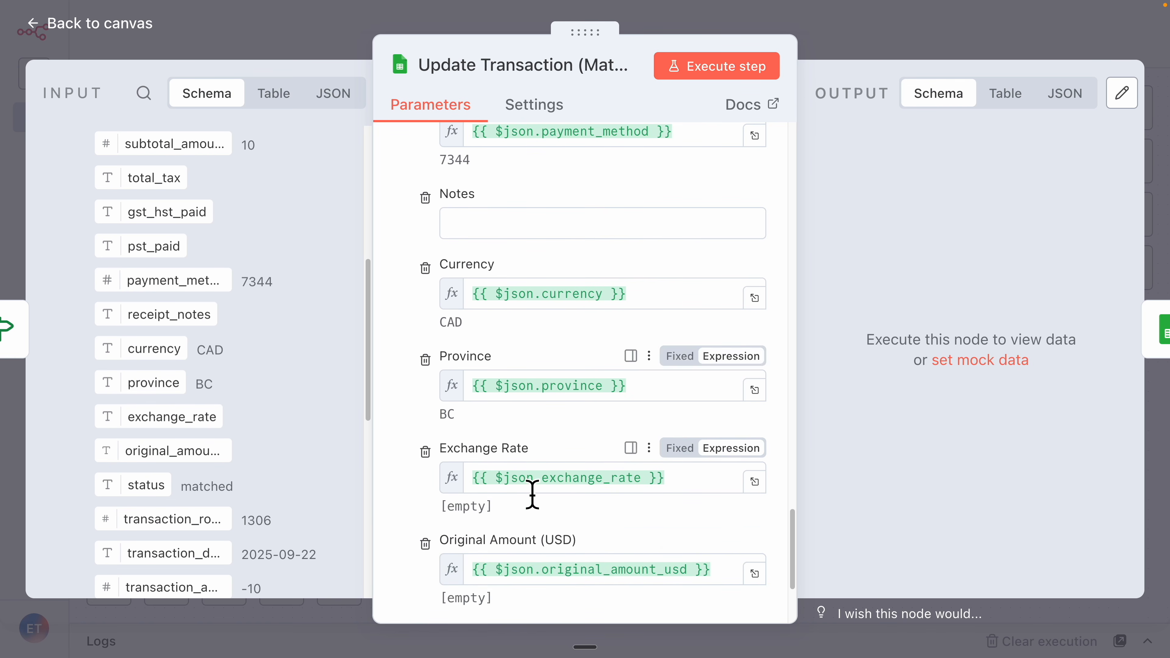
Map the Score field of the All Statements row to the match_score input
scroll(530, 496, "up", 2)
scroll(253, 449, "up", 5)
scroll(461, 463, "up", 10)
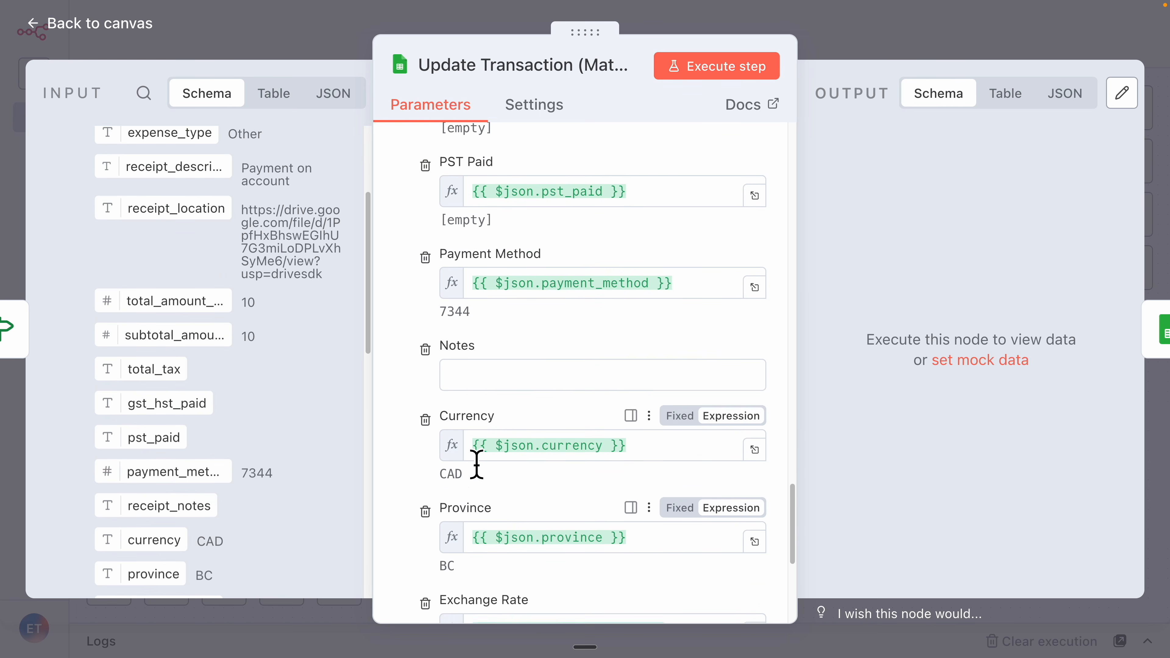
scroll(249, 440, "down", 10)
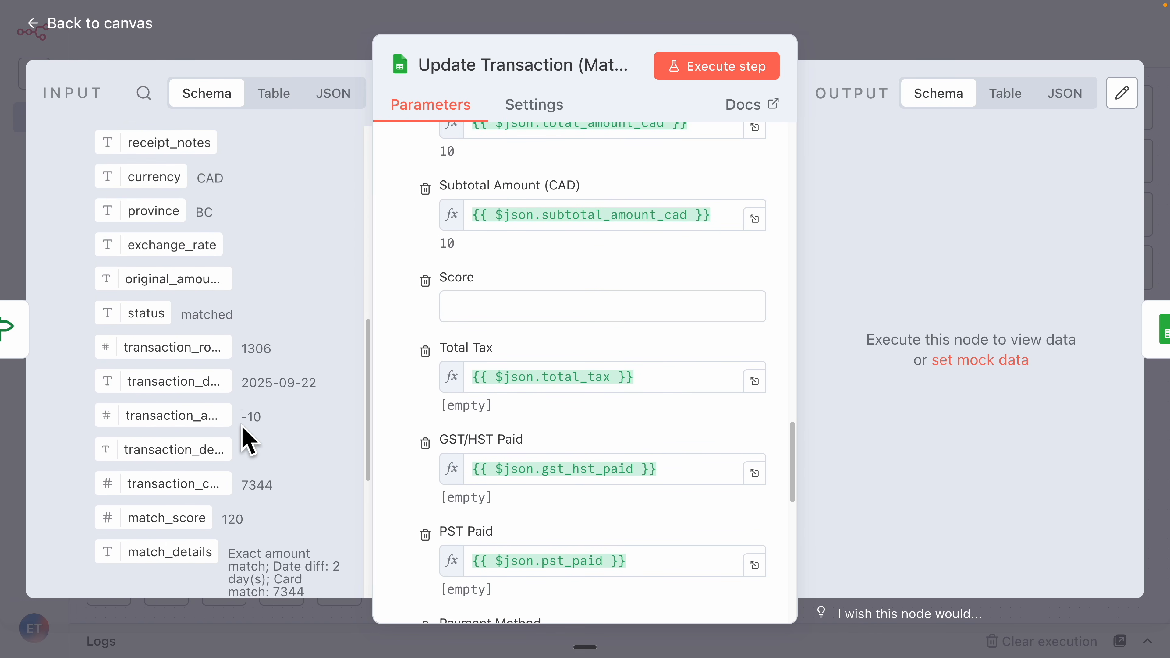
left_click_drag(154, 353, 548, 309)
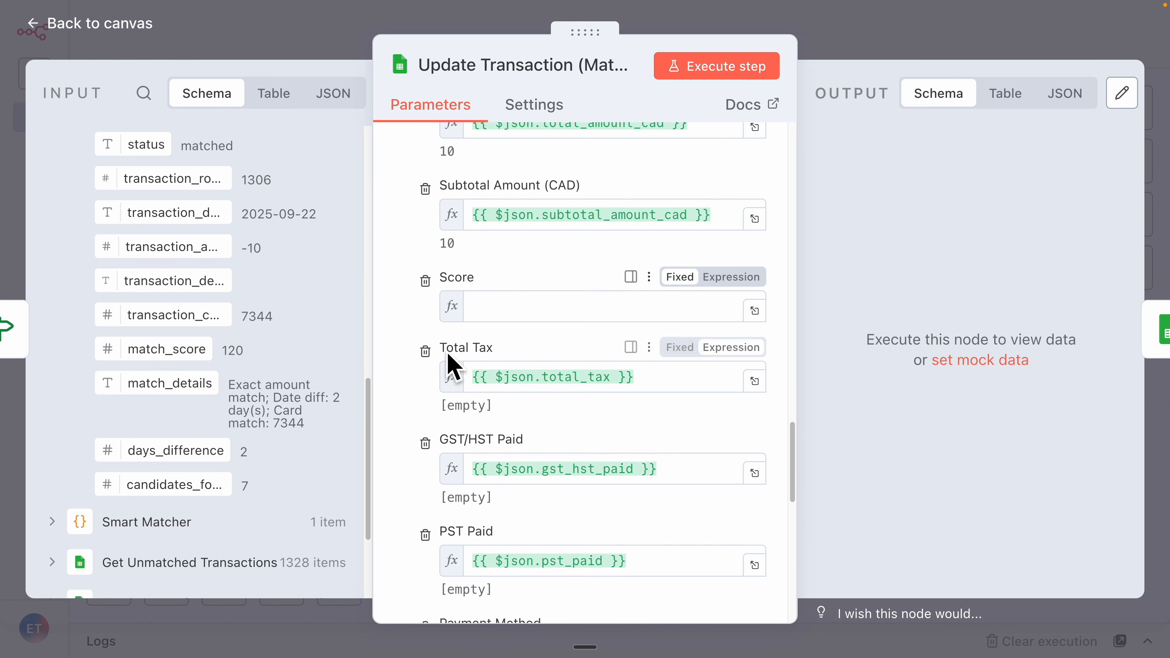
Replace the Amount mapping of the All Statements row with the transaction_amount input
scroll(425, 417, "up", 2)
scroll(426, 417, "up", 15)
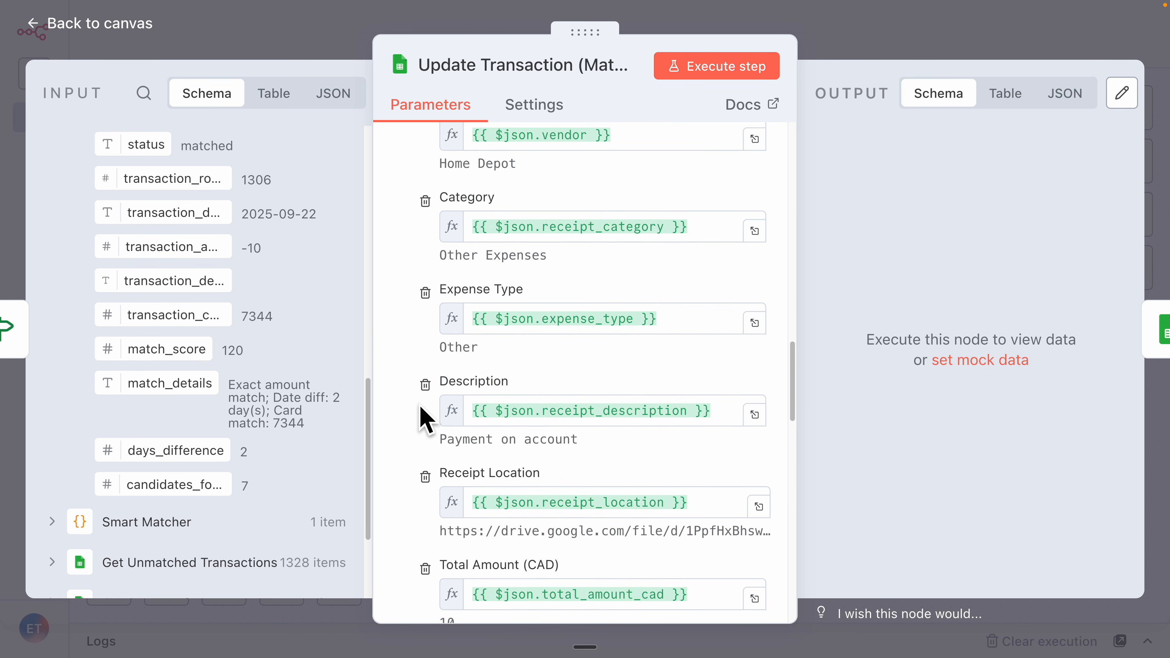
scroll(417, 406, "up", 1)
scroll(415, 407, "down", 2)
scroll(405, 407, "up", 1)
scroll(258, 400, "up", 15)
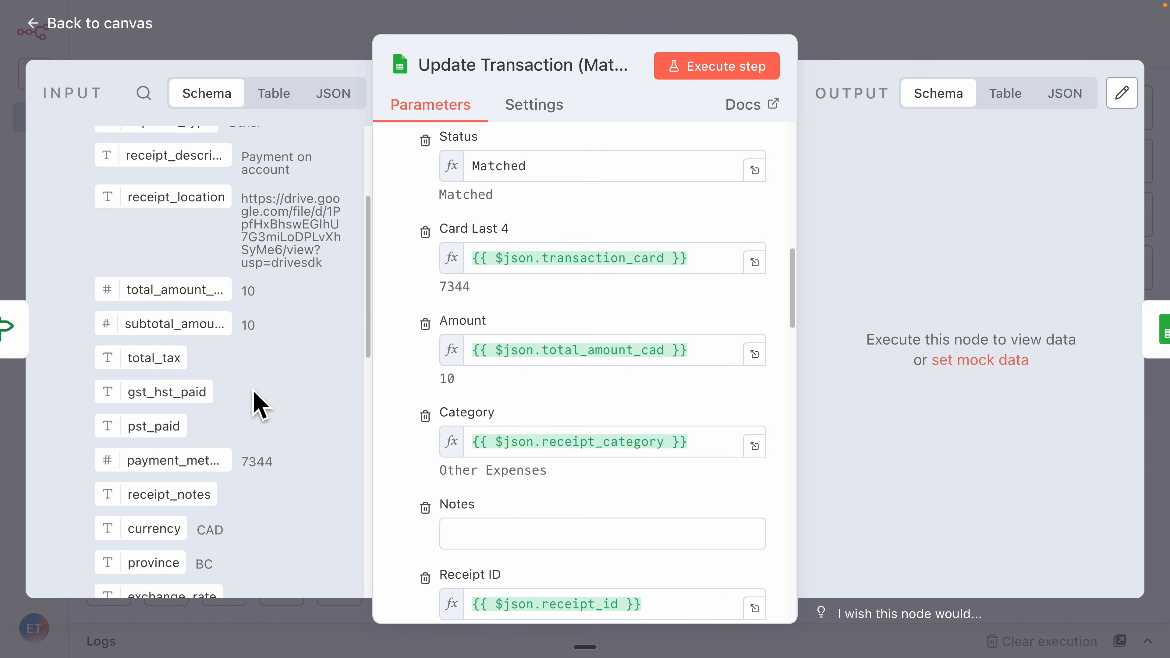
scroll(259, 401, "down", 10)
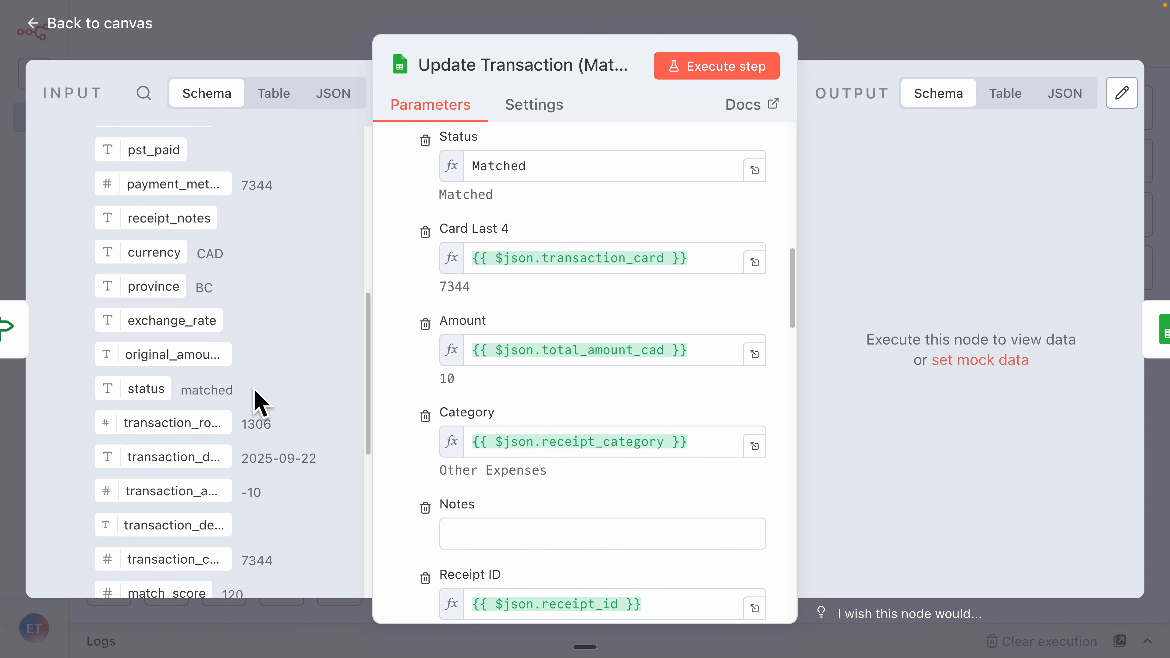
left_click(684, 355)
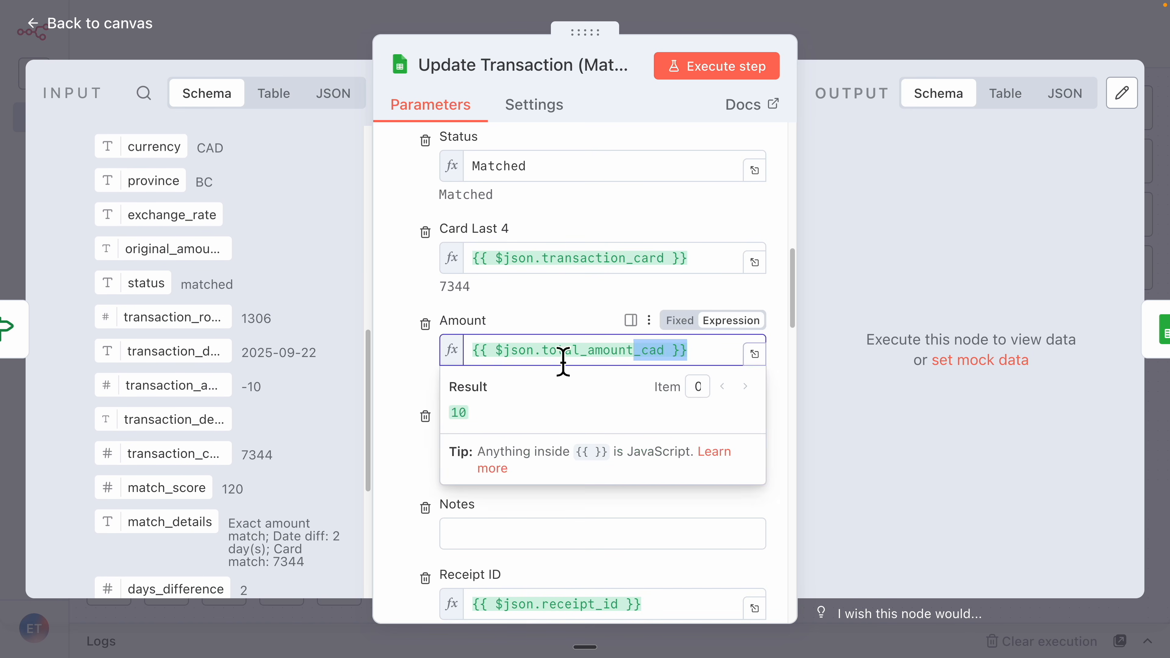
key("ctrl+a")
key("BackSpace")
left_click_drag(175, 385, 566, 351)
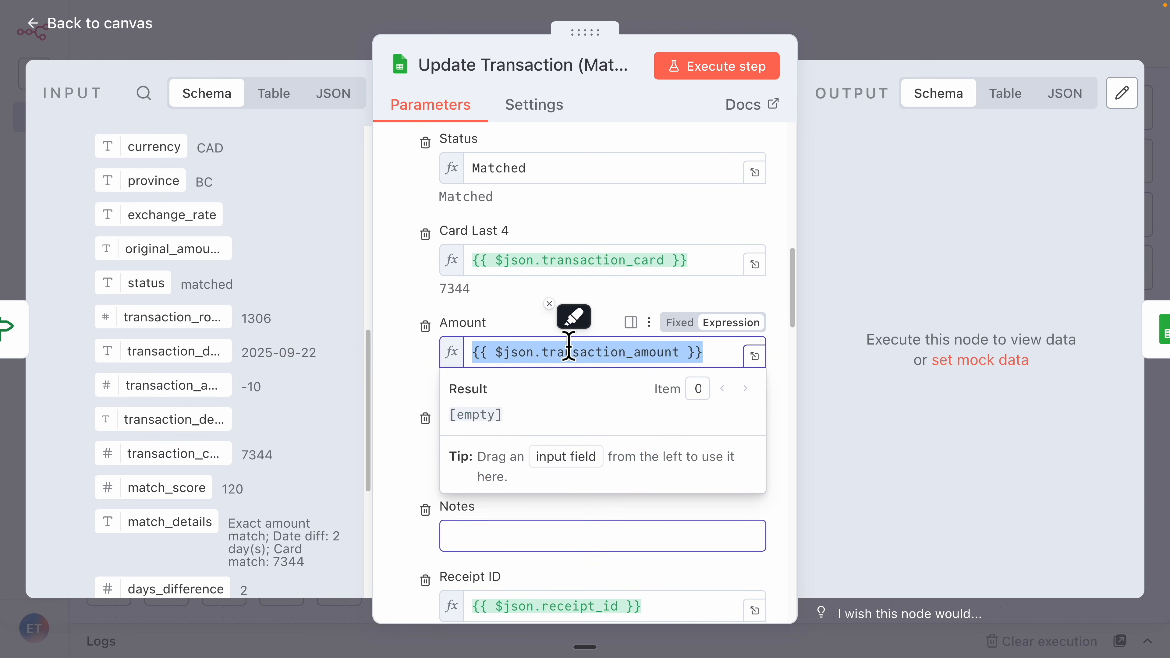
left_click(401, 373)
Execute the Update Transaction (Matched) step to write the mapped values to the All Statements sheet
scroll(416, 382, "up", 10)
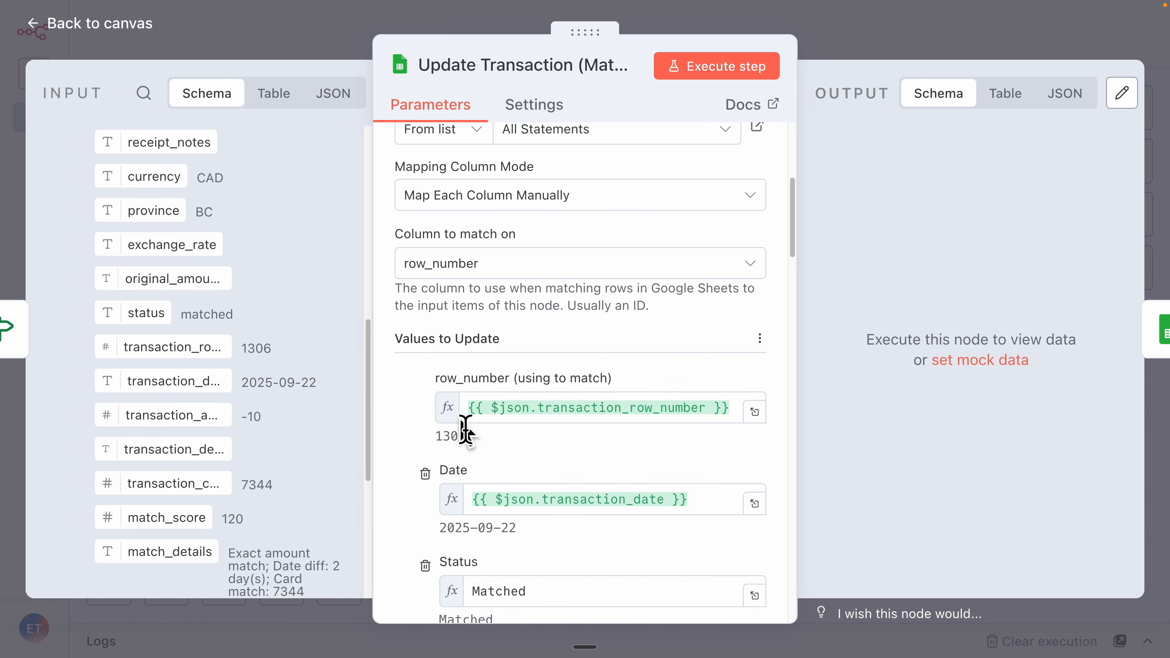
scroll(515, 418, "up", 5)
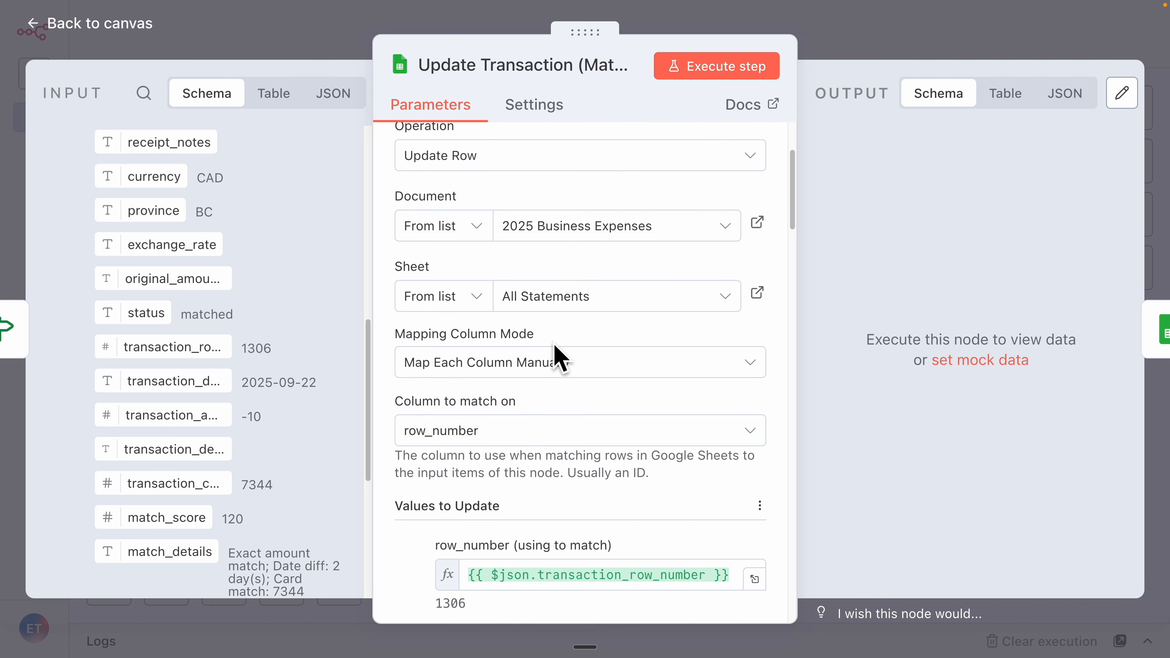
left_click(735, 83)
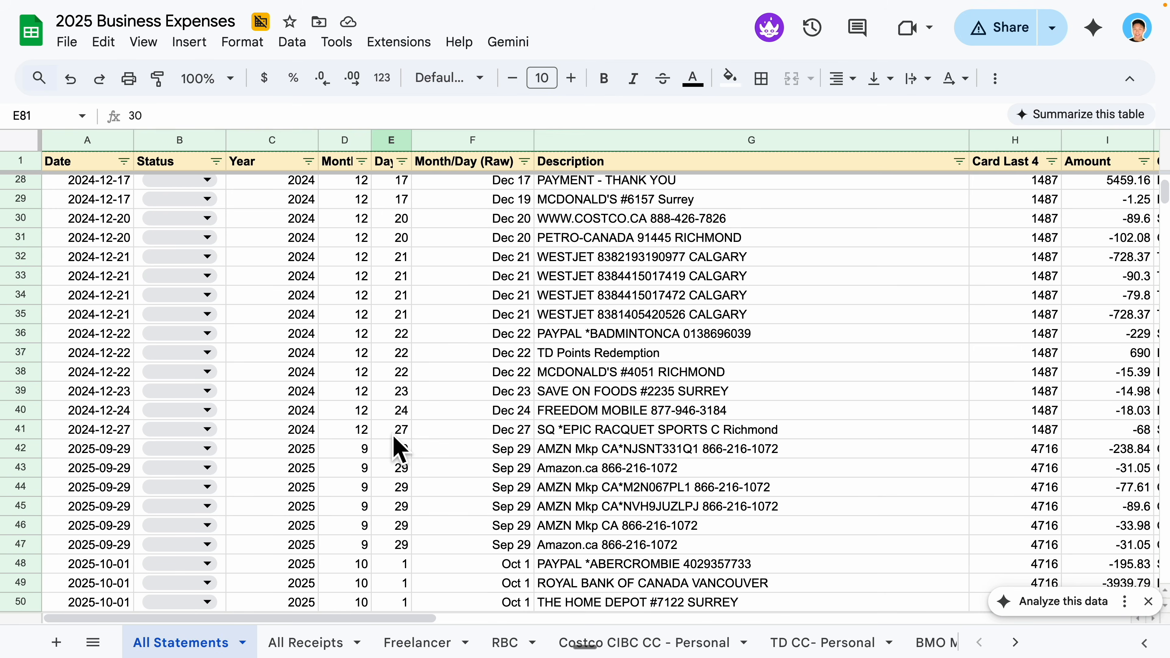
Examine row 1306 of the All Statements sheet in Google Sheets, including its status and receipt columns
scroll(393, 434, "up", 5)
scroll(395, 435, "down", 20)
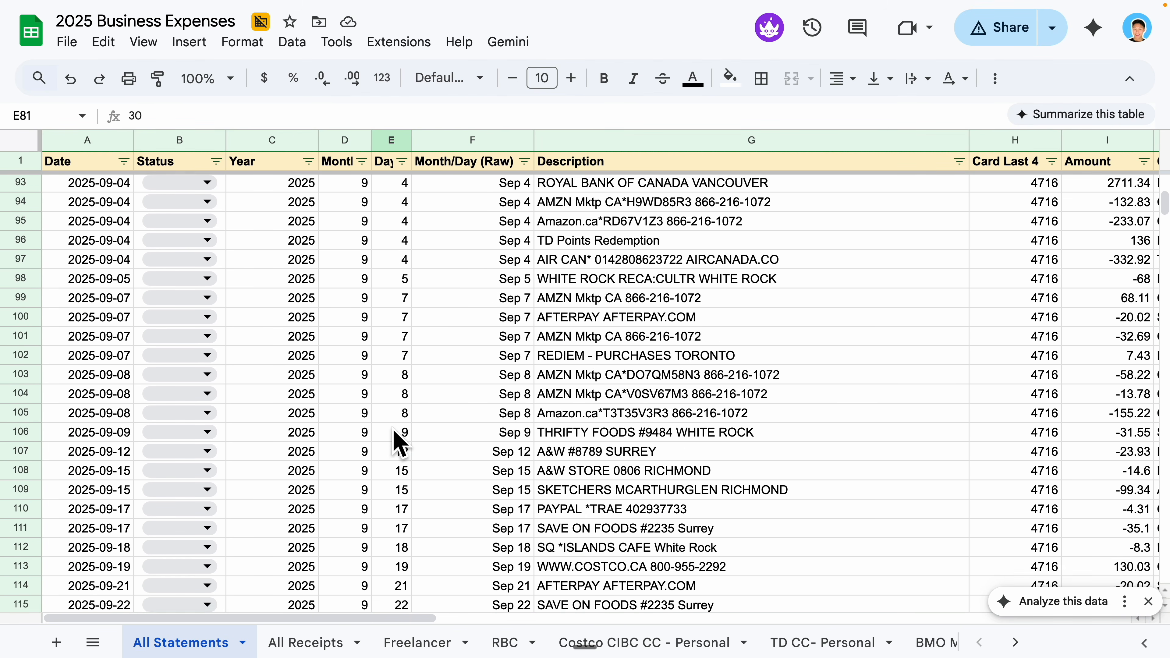
left_click(18, 450)
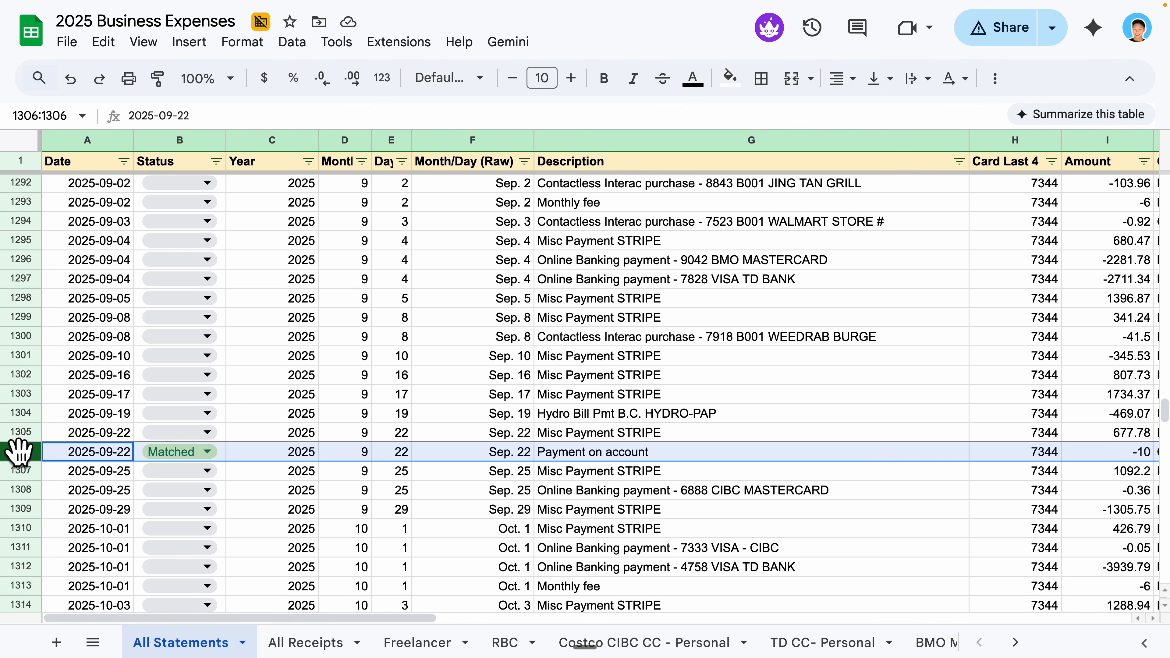
left_click_drag(280, 617, 484, 623)
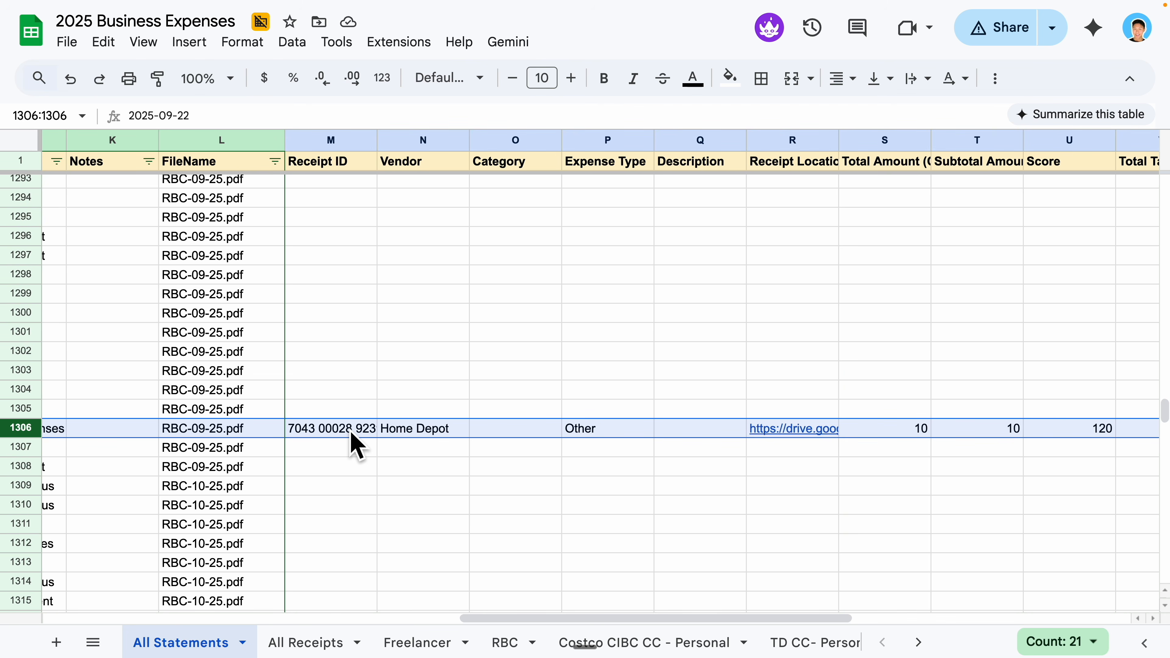
left_click_drag(662, 618, 110, 613)
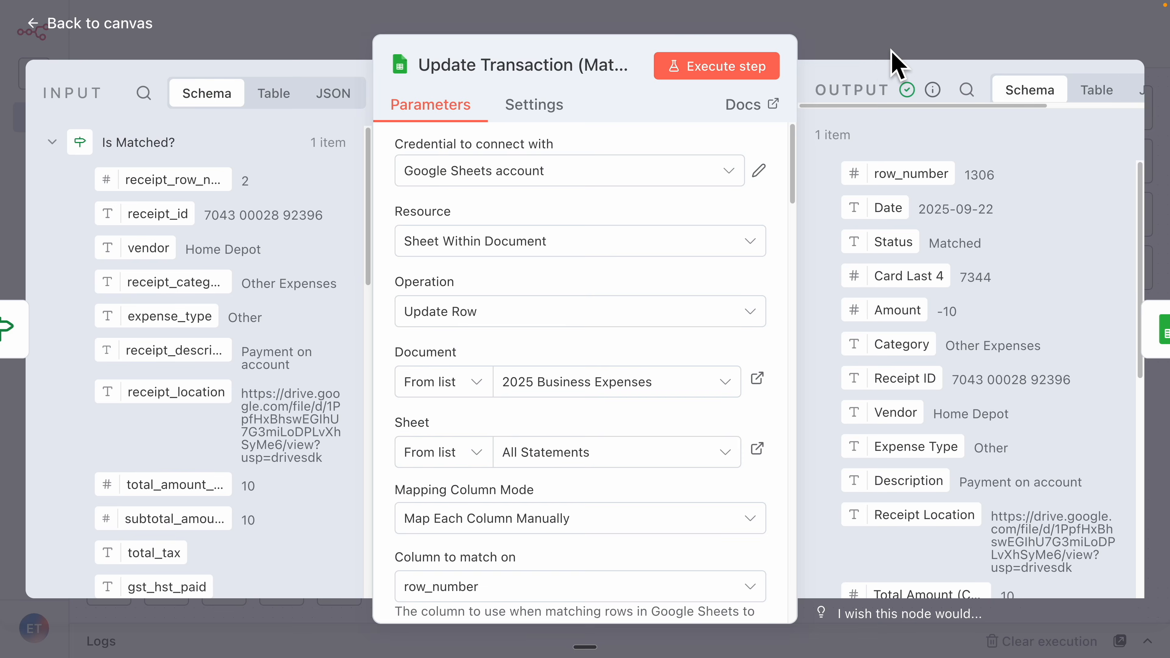
Return to the workflow and open the Update Receipt (Matched) node to review its column mapping
key("Escape")
scroll(927, 400, "right", 3)
double_click(829, 278)
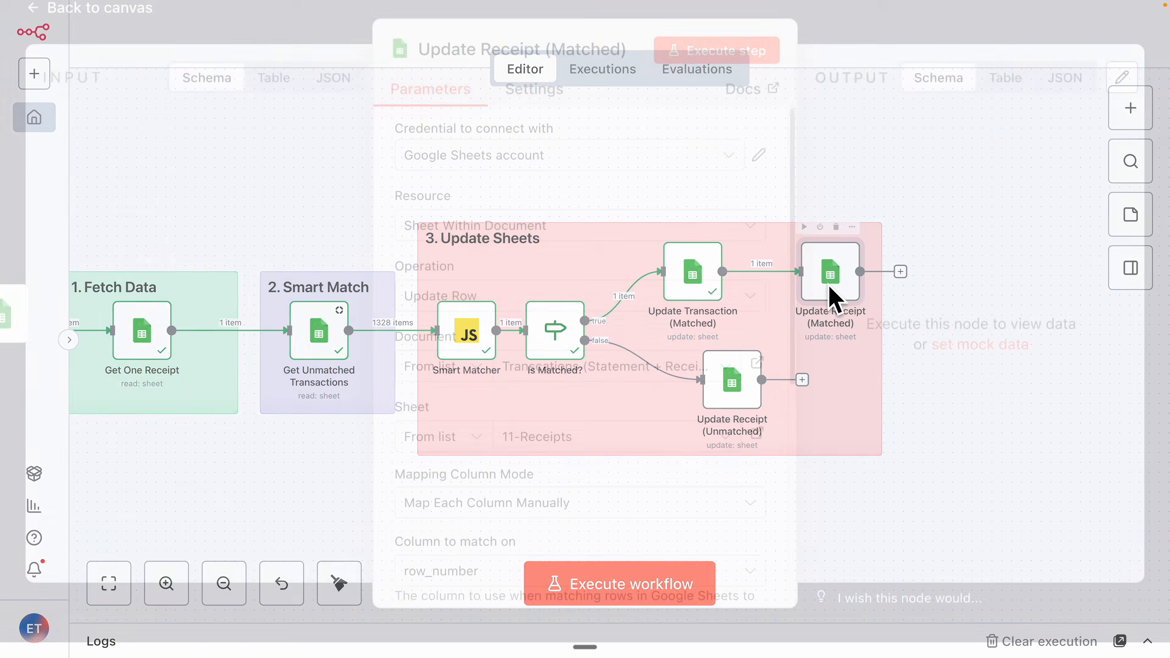
scroll(562, 382, "down", 5)
scroll(566, 386, "up", 1)
scroll(571, 389, "up", 1)
scroll(569, 319, "down", 3)
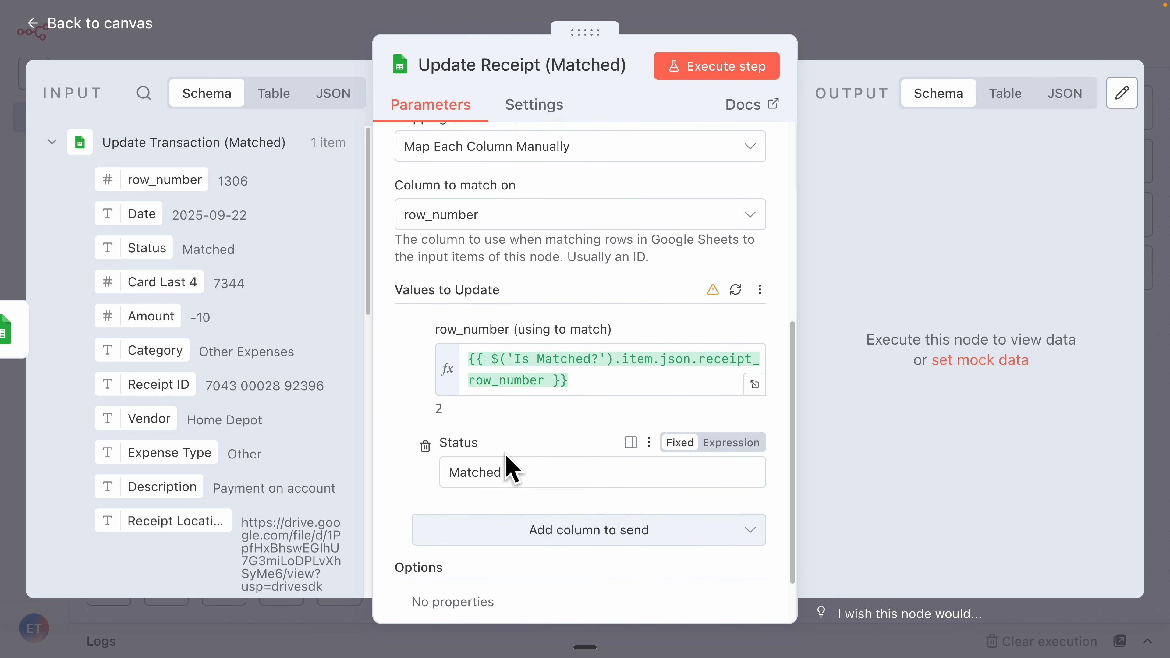
Choose row_number as the column to match on in the Update Receipt (Matched) node
left_click_drag(540, 478, 410, 470)
scroll(483, 481, "up", 1)
left_click(496, 242)
scroll(483, 410, "down", 10)
scroll(507, 485, "down", 2)
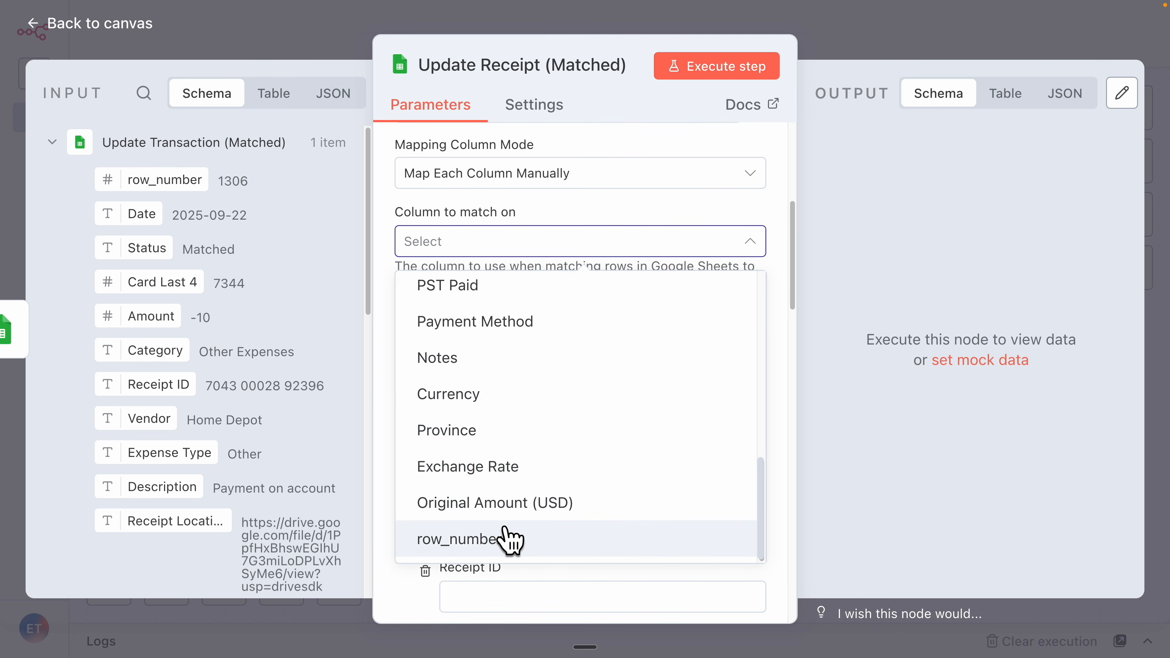
left_click(503, 538)
Map the row_number match value to the receipt row number output of the Is Matched? node
scroll(225, 355, "down", 12)
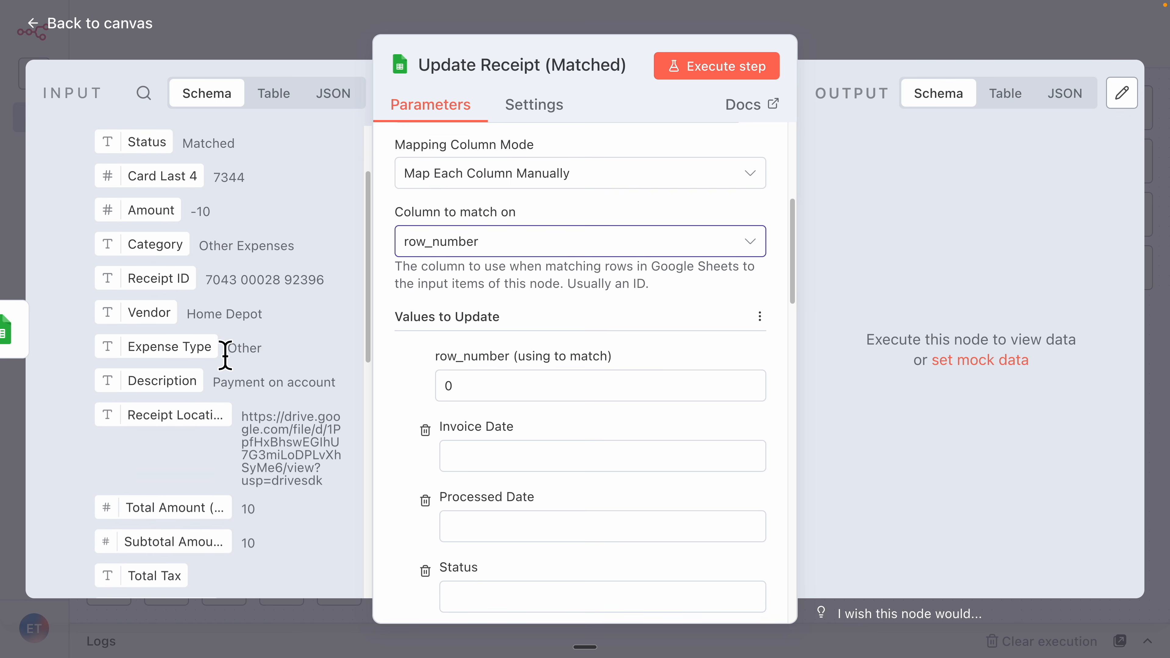
left_click(157, 406)
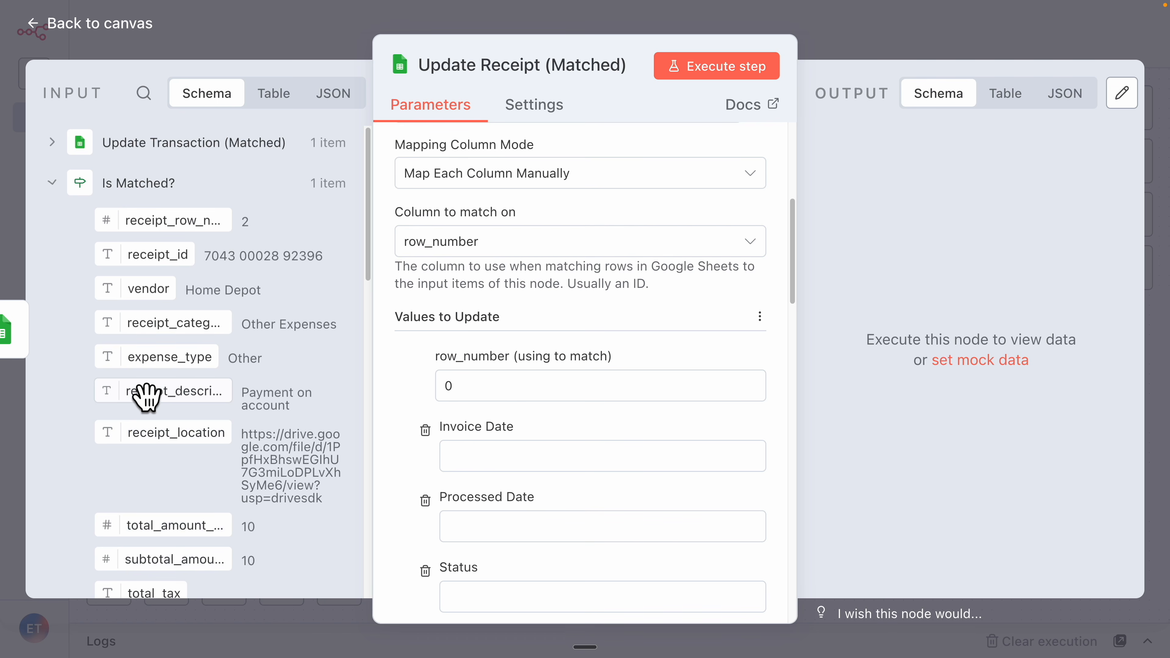
left_click_drag(190, 213, 521, 385)
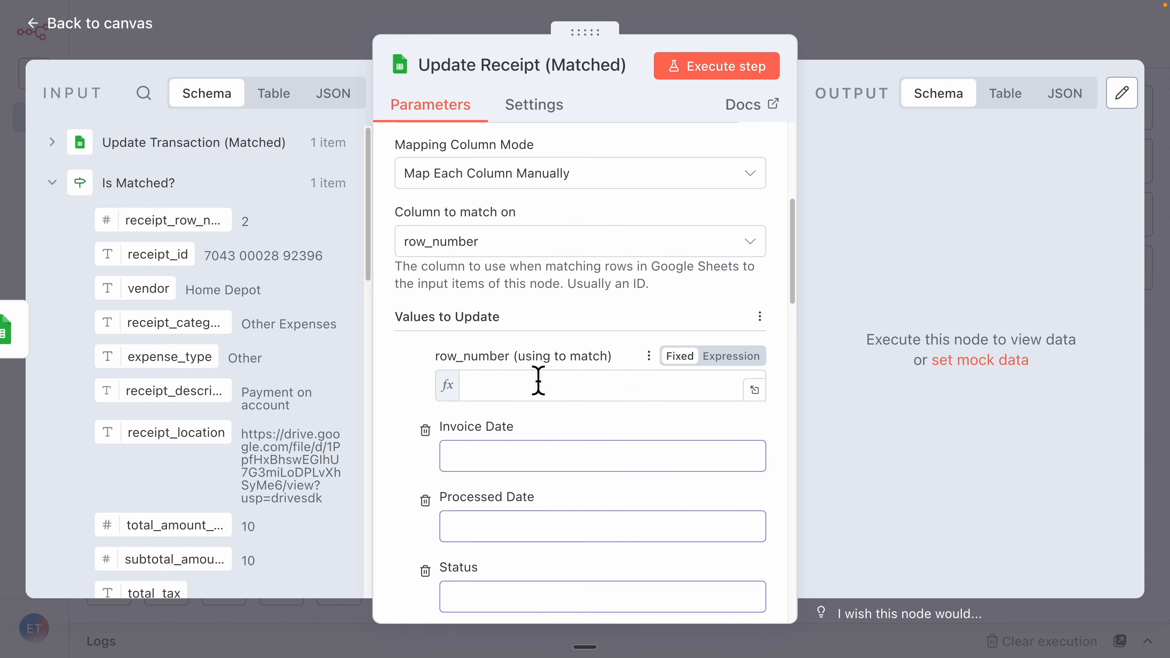
Set Status to Matched and remove every other column from the values to update
left_click(424, 472)
left_click(425, 473)
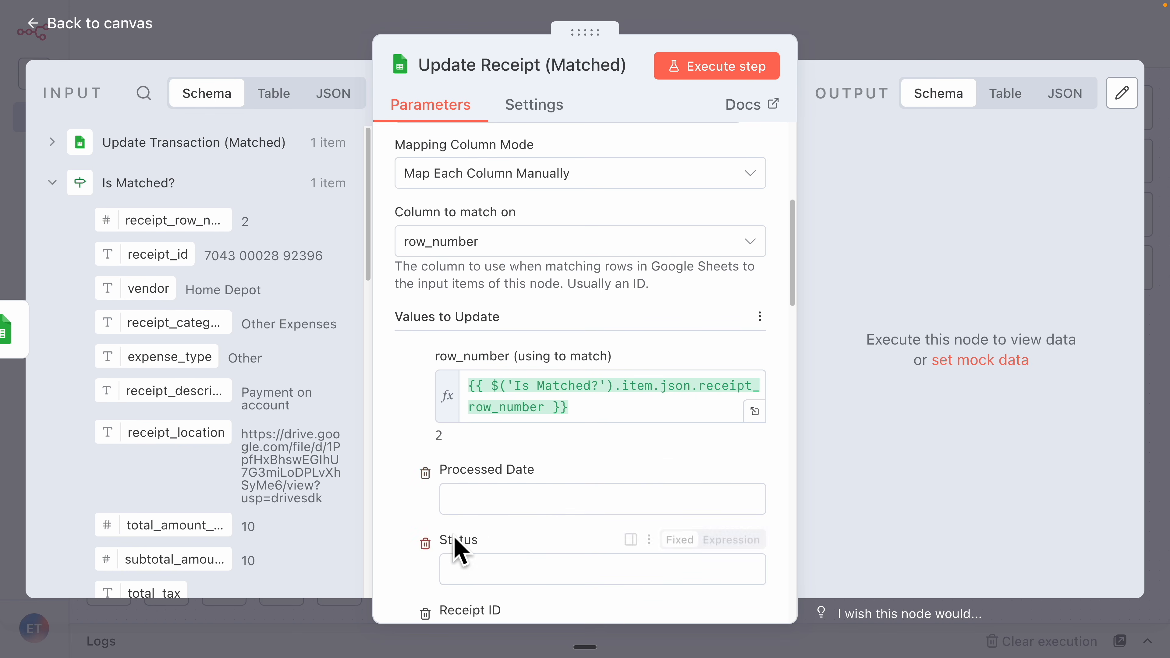
left_click(507, 500)
type("Matched")
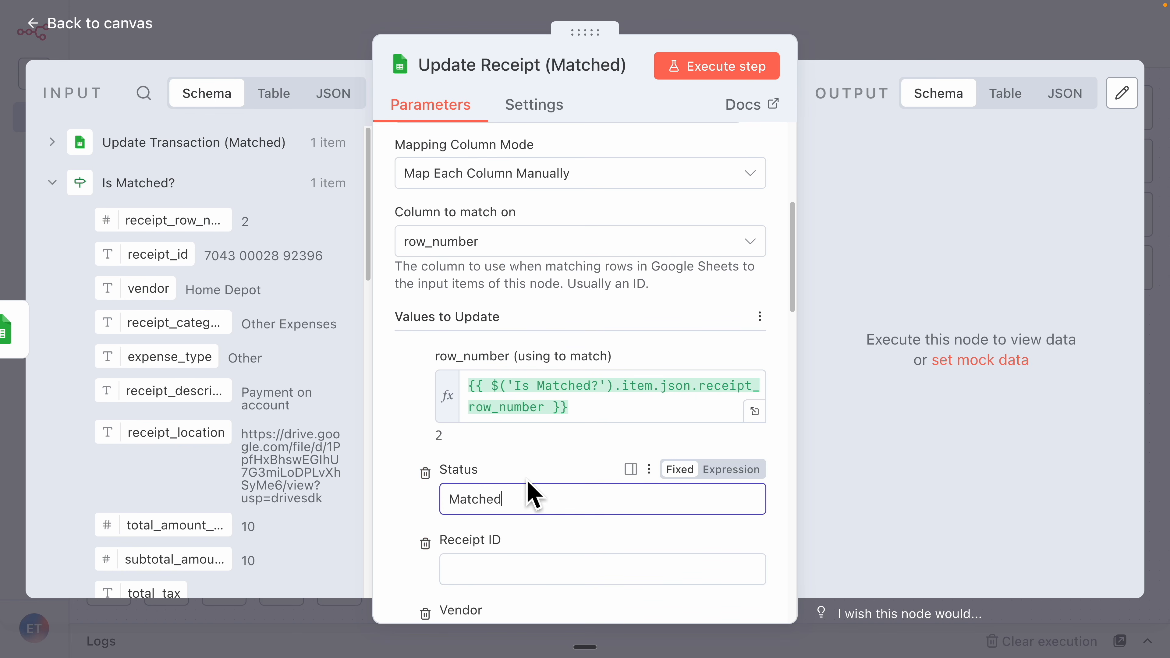
left_click(424, 543)
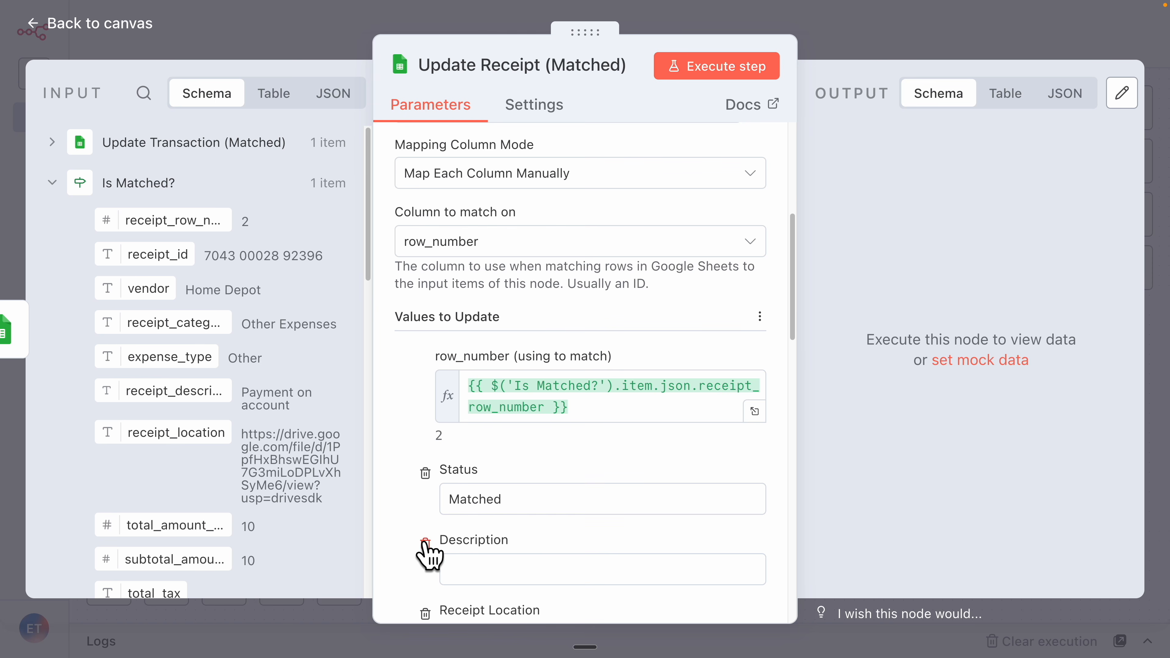
left_click(425, 542)
left_click(424, 541)
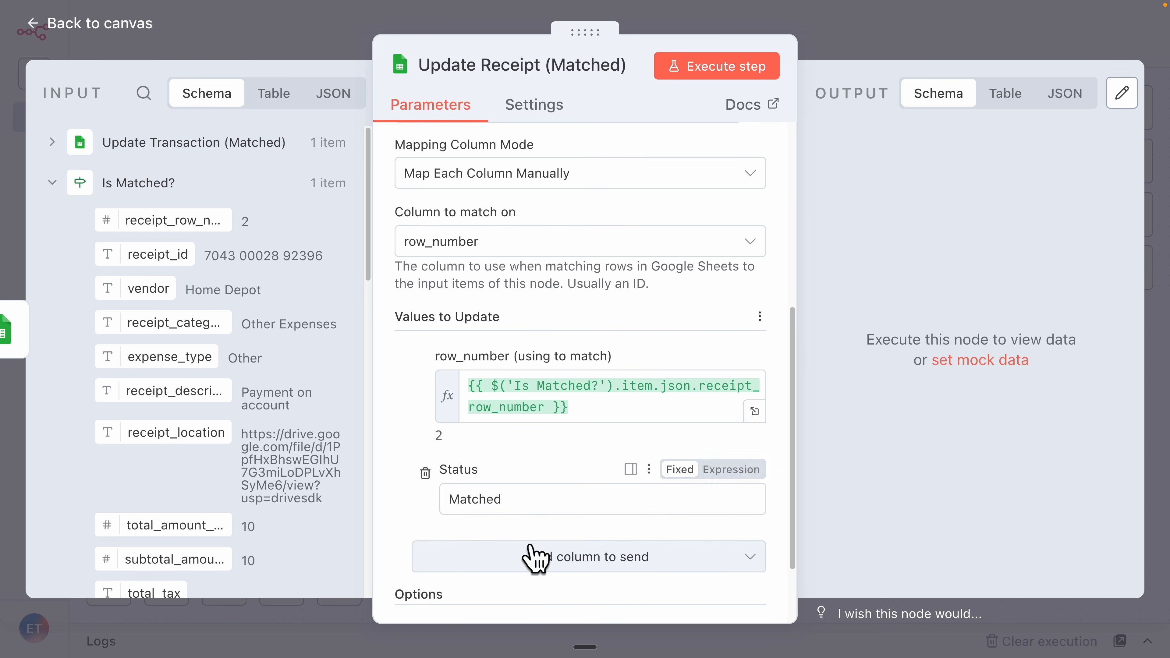
Add the Processed Date column with the expression {{ $now.format('yyyy-MM-dd HH:mm') }} and close the Update Receipt (Matched) node
left_click(503, 555)
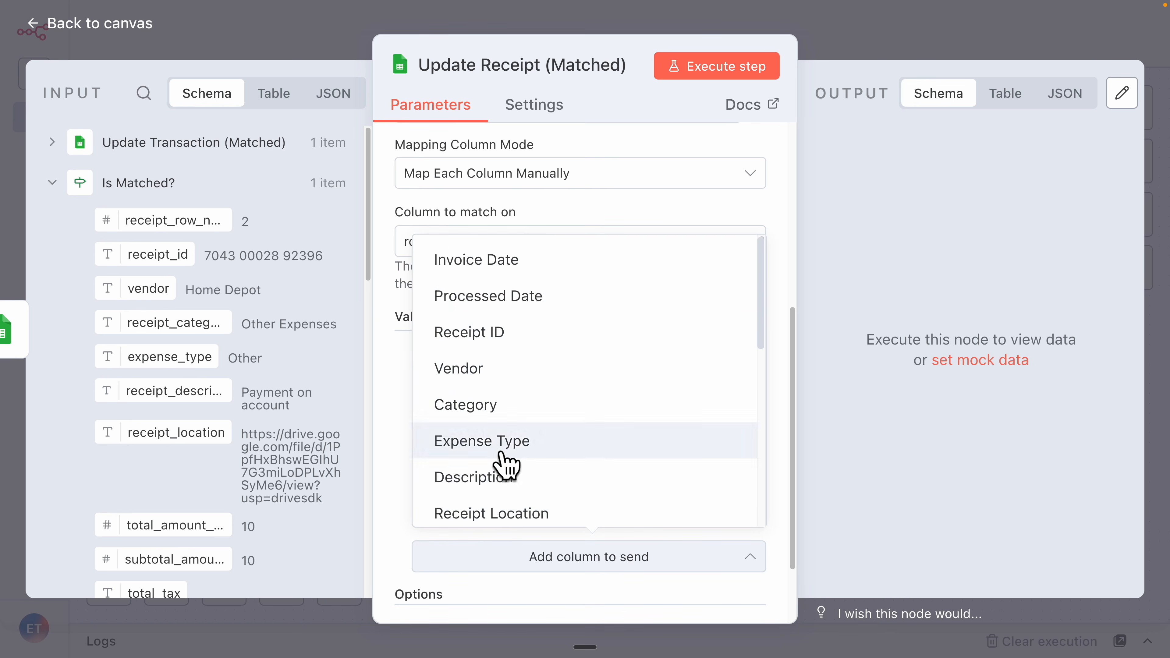
left_click(521, 299)
scroll(522, 496, "down", 3)
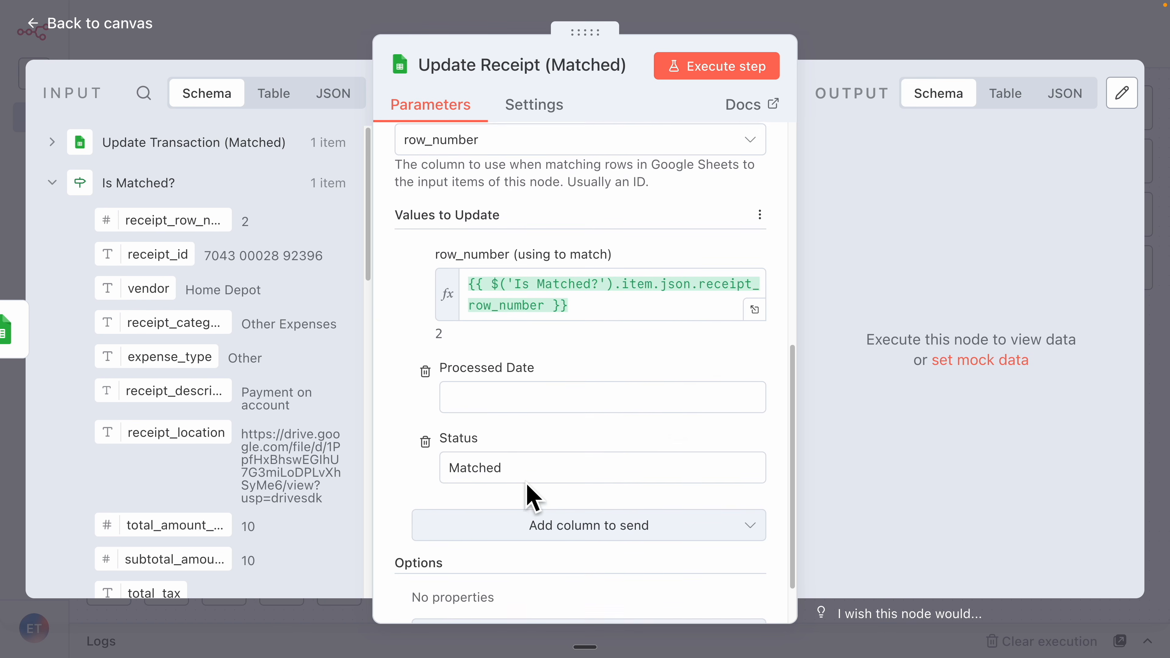
scroll(535, 484, "up", 3)
left_click(516, 490)
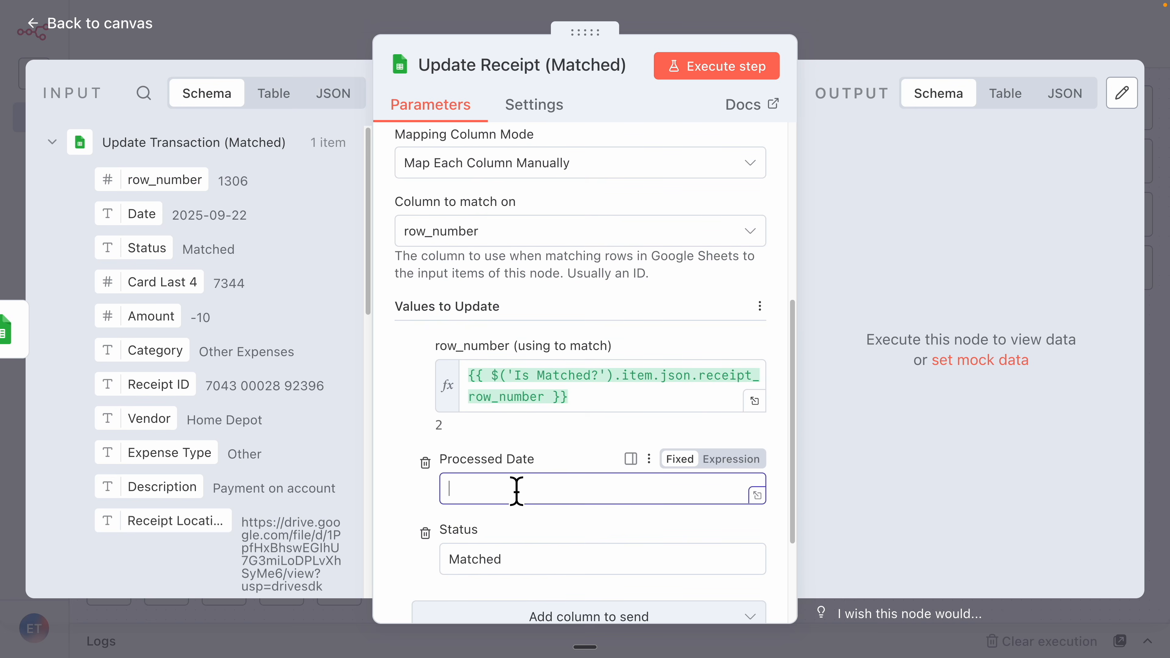
left_click(721, 463)
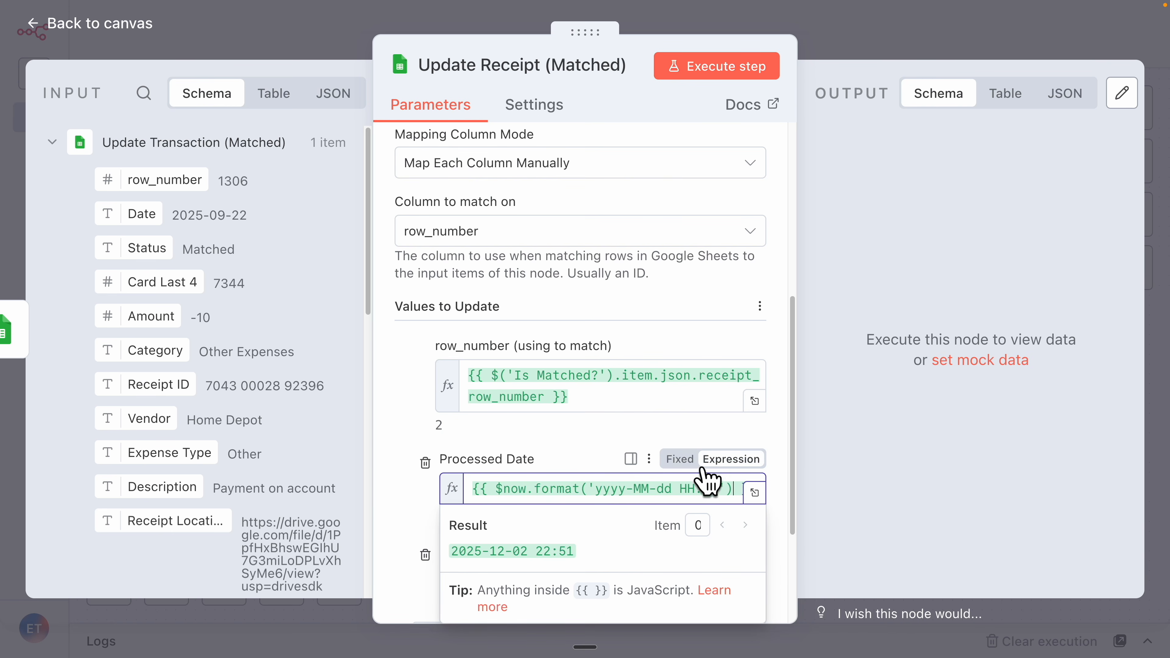
left_click(390, 477)
left_click(866, 49)
Open the Update Receipt (Unmatched) node and select row_number as its column to match on
left_click_drag(901, 445, 968, 331)
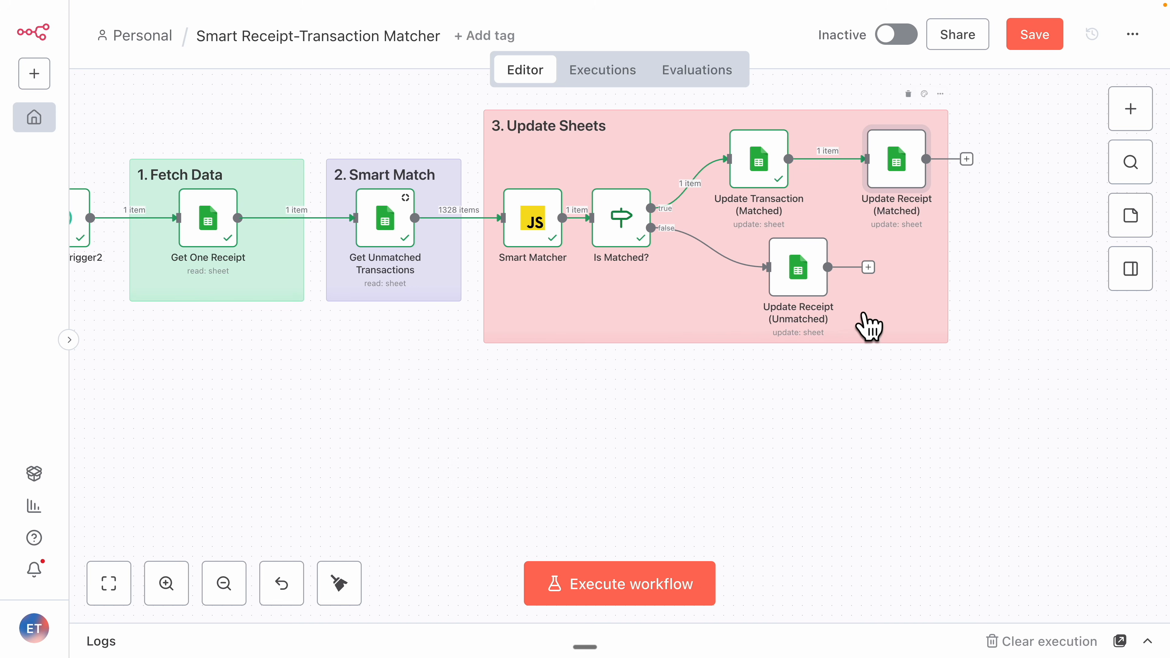
double_click(806, 278)
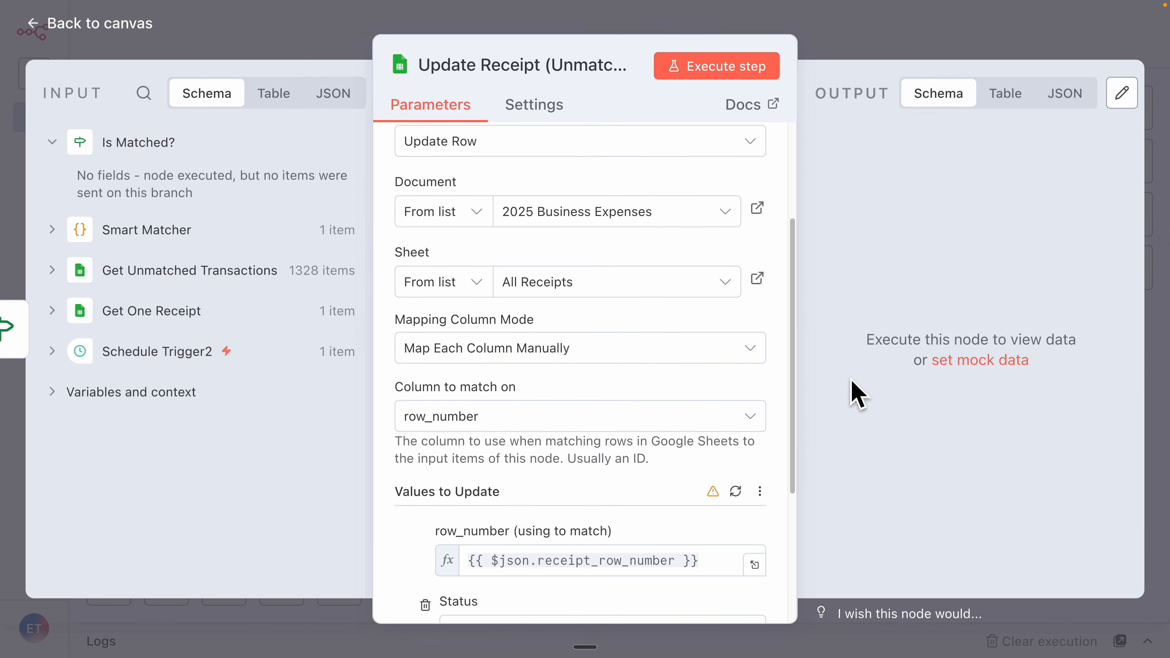
left_click(638, 408)
left_click(585, 373)
scroll(603, 420, "down", 2)
scroll(608, 438, "down", 3)
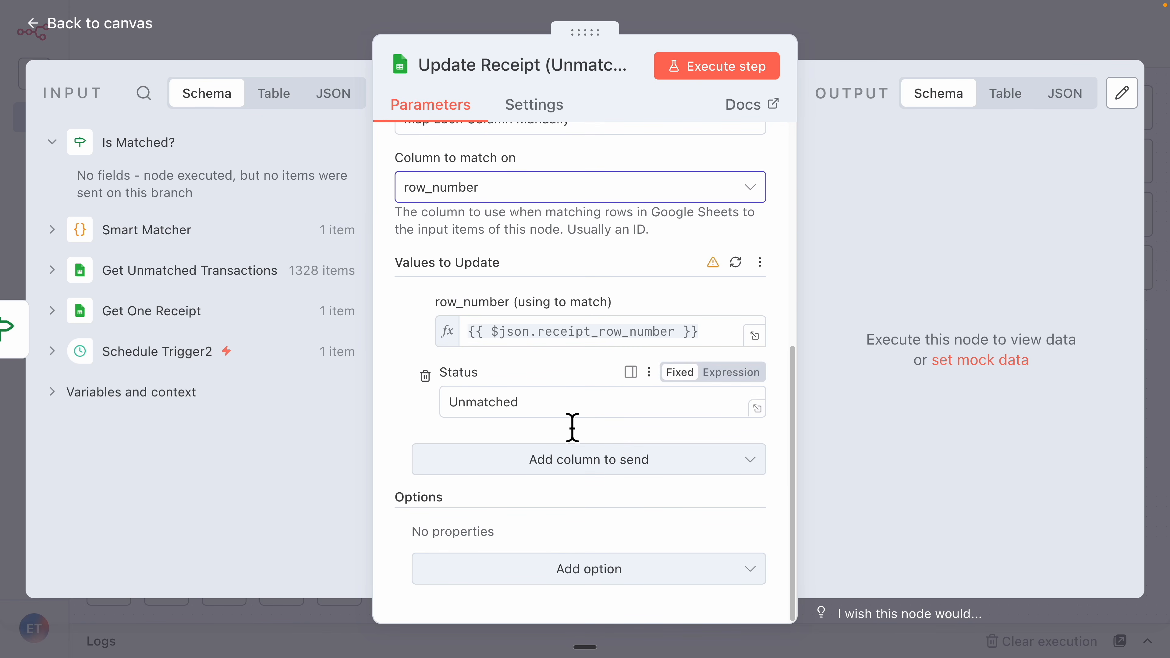
Add the Processed Date column to the unmatched receipt update with the expression {{ $now.format('yyyy-MM-dd HH:mm') }}
left_click(564, 461)
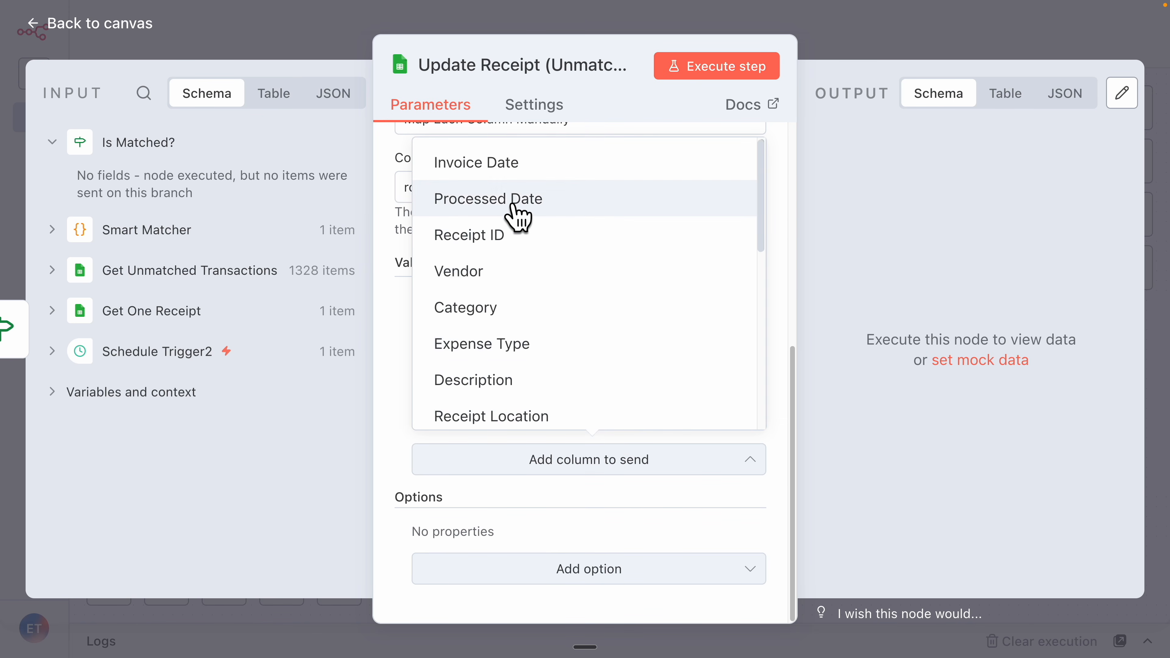
left_click(511, 200)
left_click(528, 416)
type("{{ $now.format('yyyy-MM-dd HH:mm') }}")
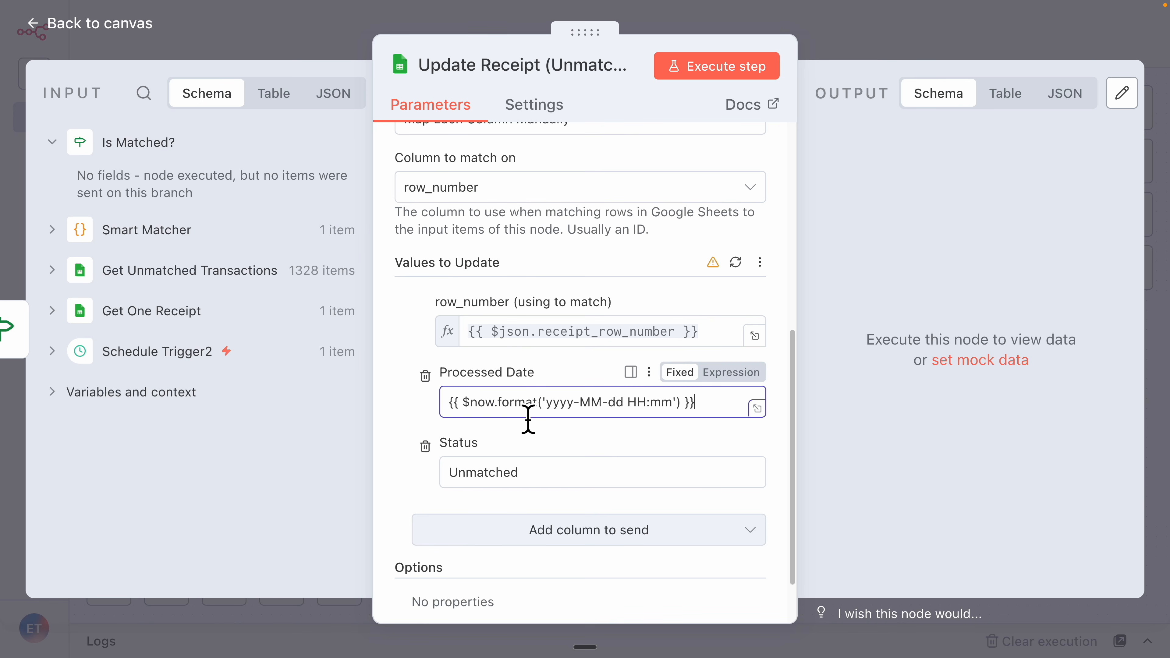
left_click(732, 372)
left_click(867, 428)
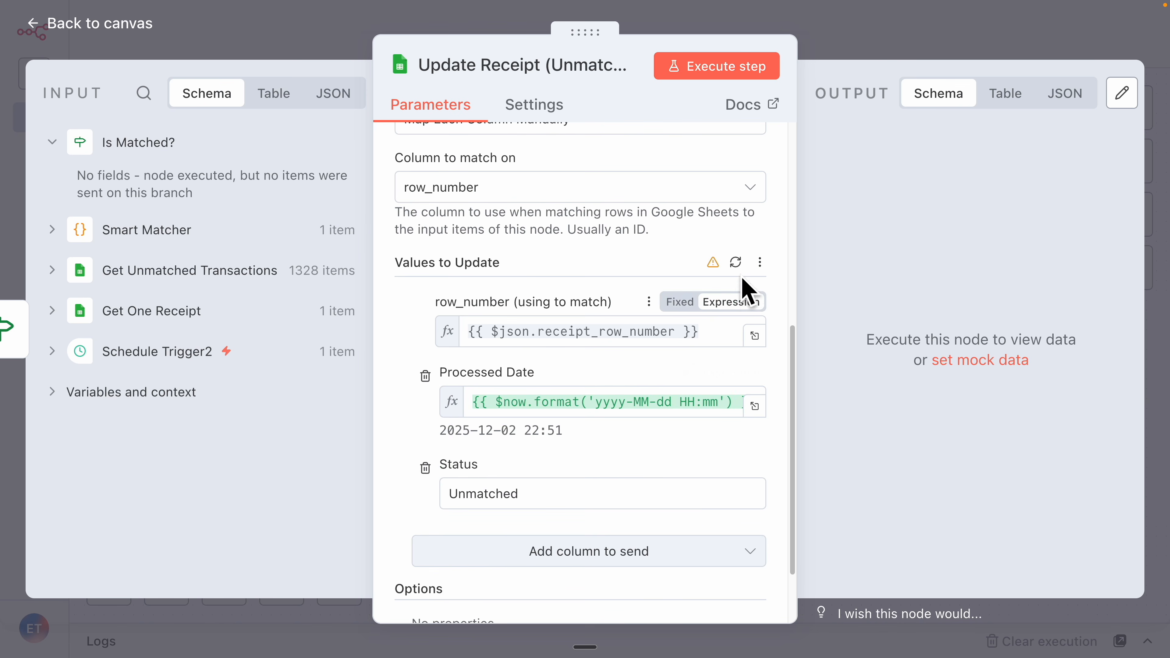
Execute the Update Receipt (Matched) step to update the receipt in the All Receipts sheet
scroll(704, 332, "down", 2)
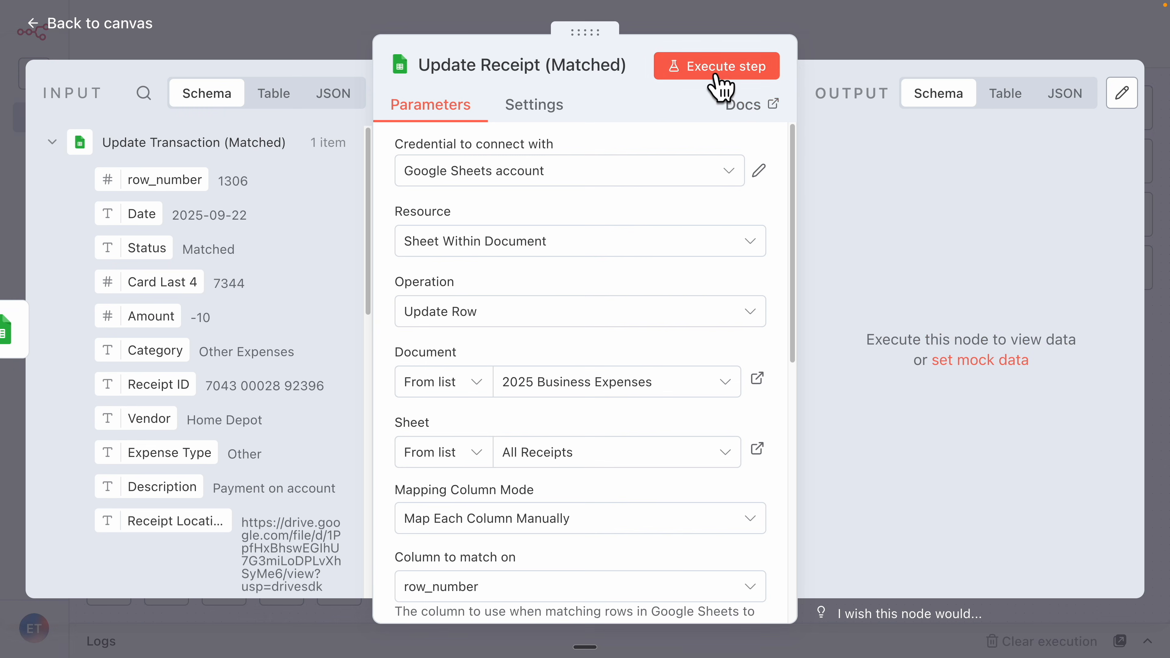
left_click(720, 83)
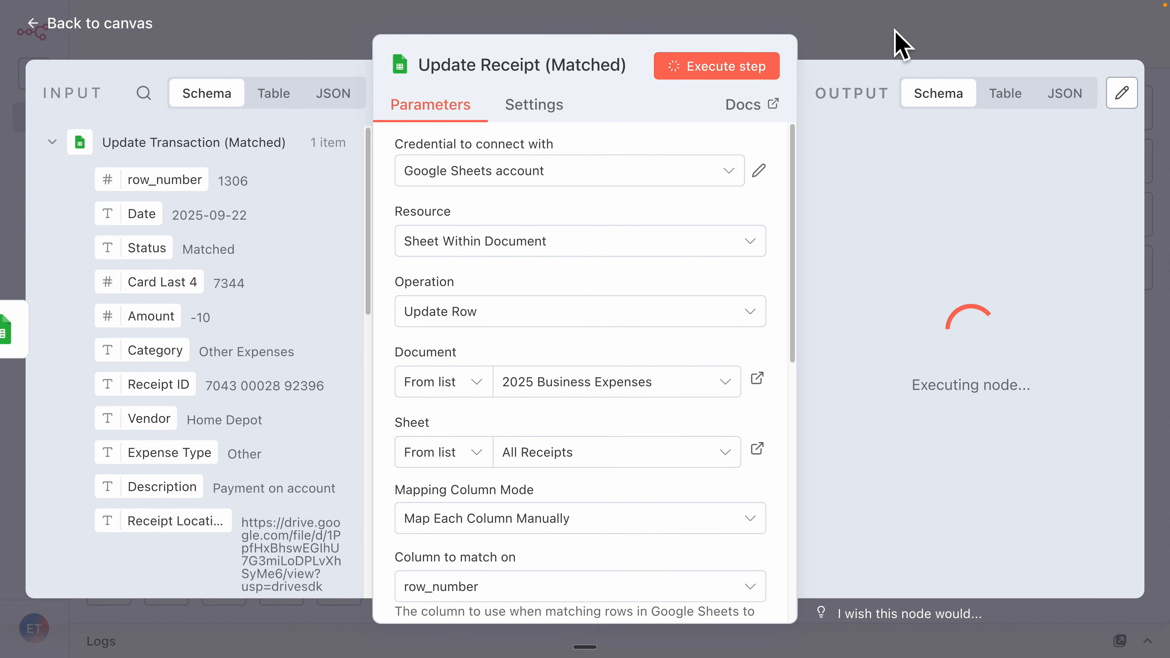
Examine the Processed Date and Status columns of the All Receipts sheet in Google Sheets
scroll(644, 318, "down", 5)
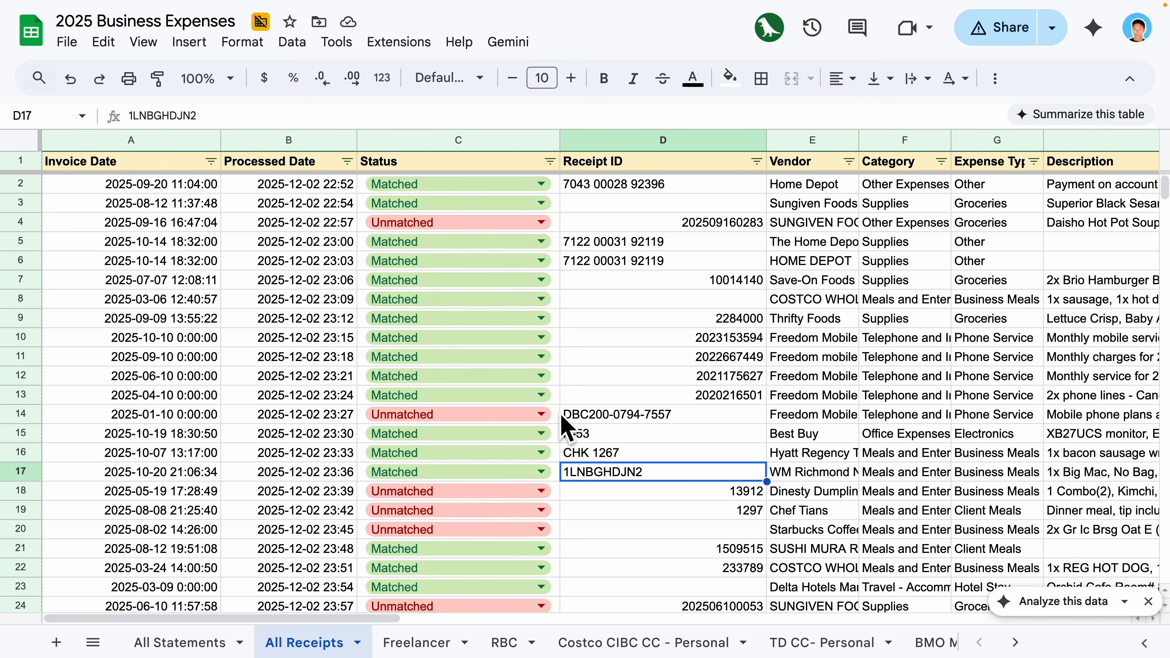
scroll(559, 415, "down", 2)
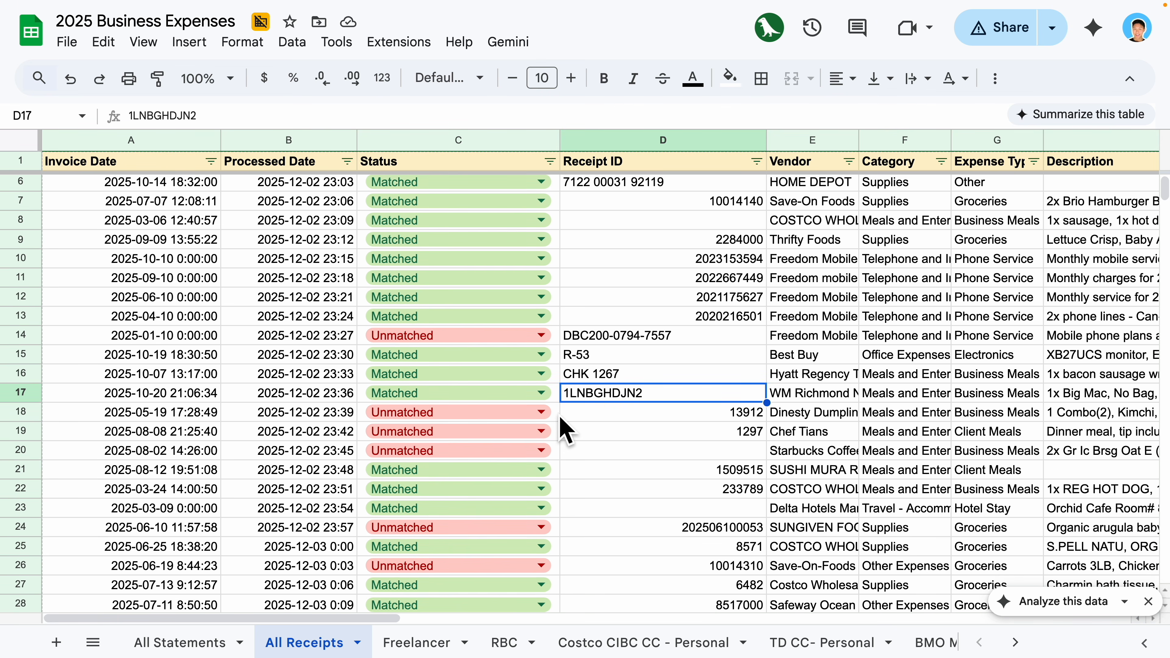
scroll(558, 418, "up", 2)
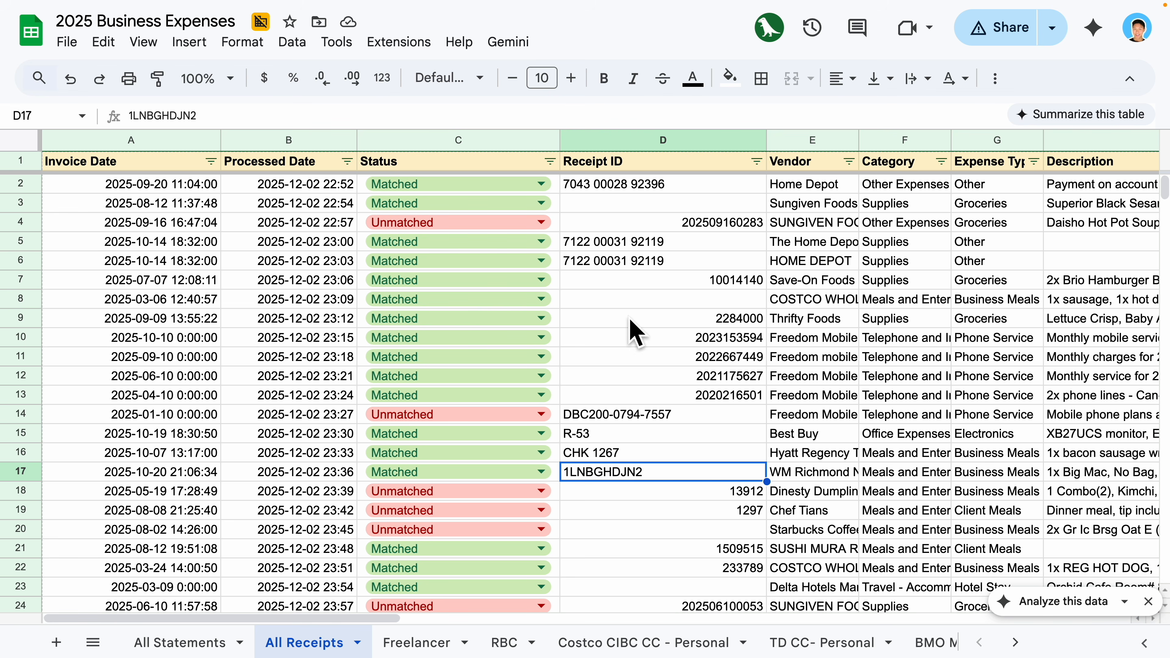
scroll(575, 461, "down", 5)
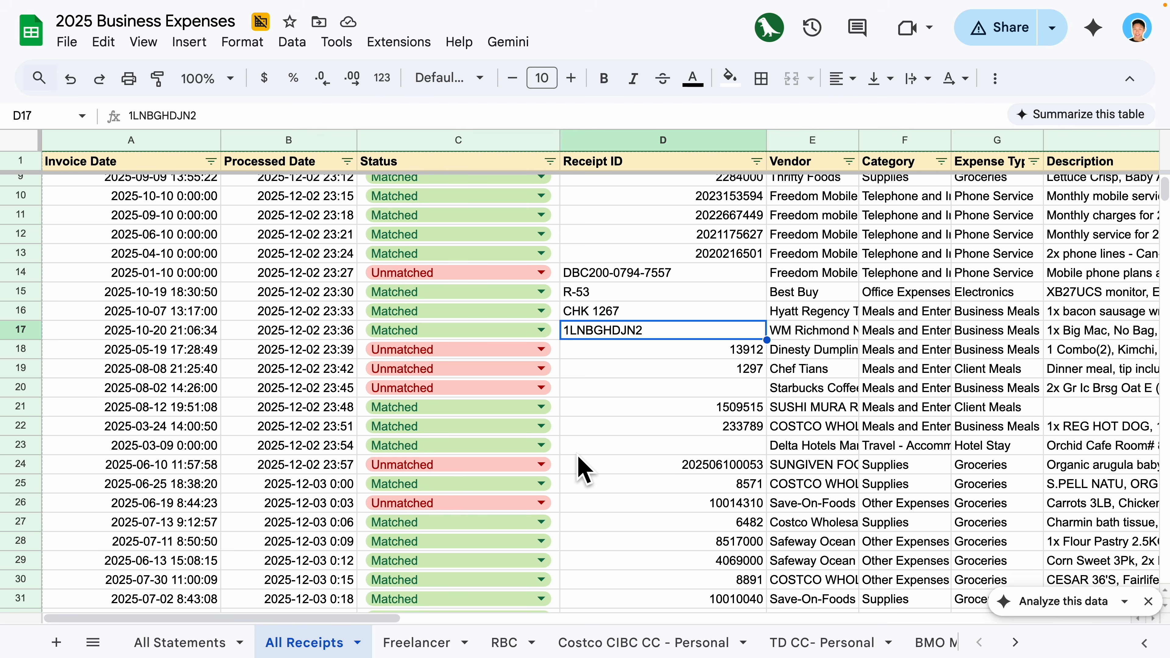
scroll(584, 469, "up", 5)
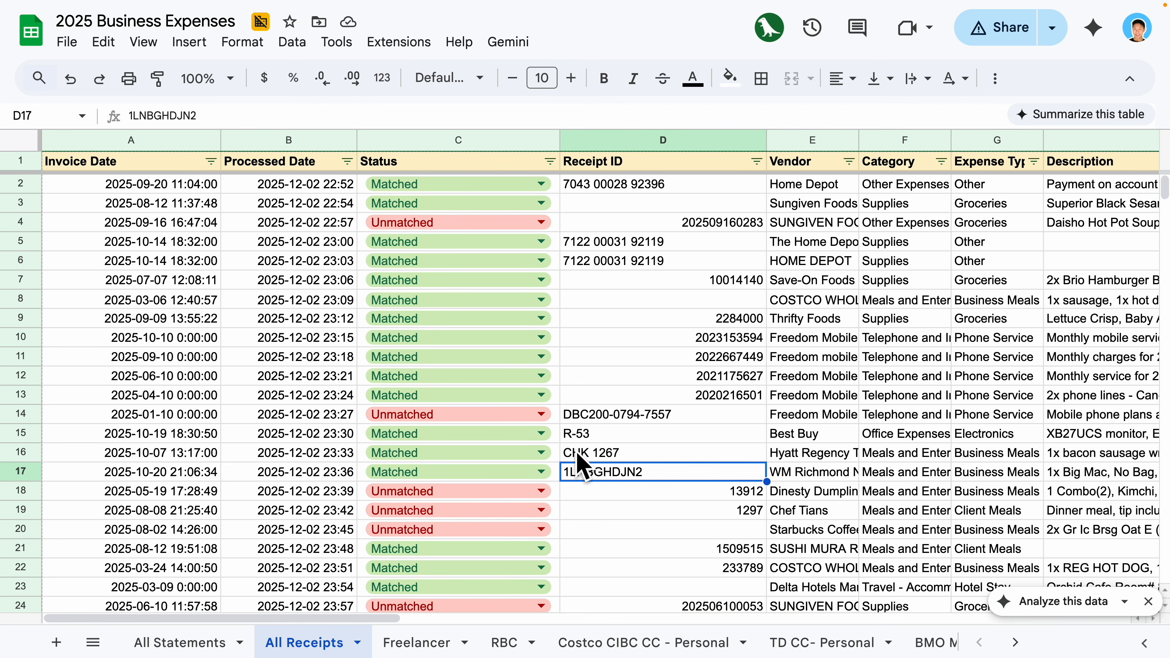